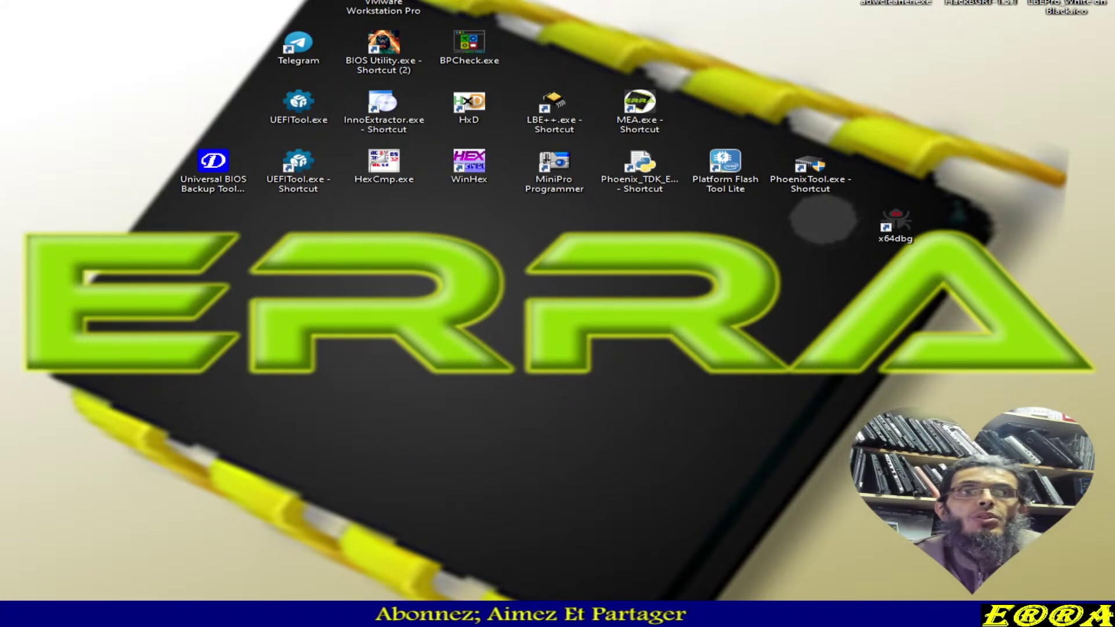
# Step: Switch to Google Chrome and open a new browser tab
pyautogui.moveTo(320, 614)
pyautogui.click(319, 534)
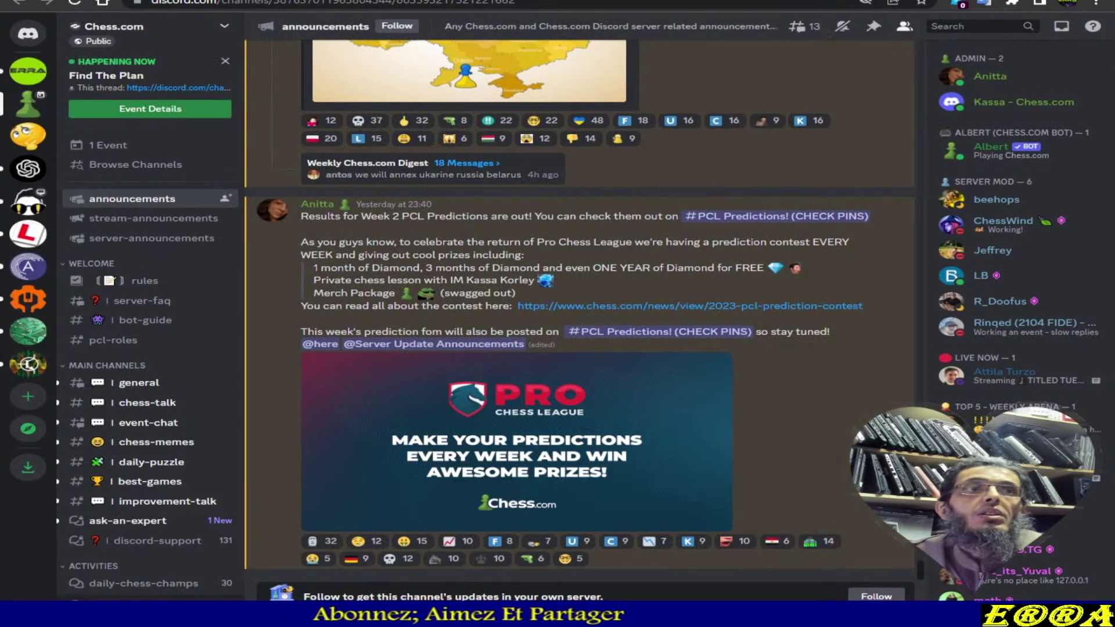
pyautogui.hotkey('ctrl', 't')
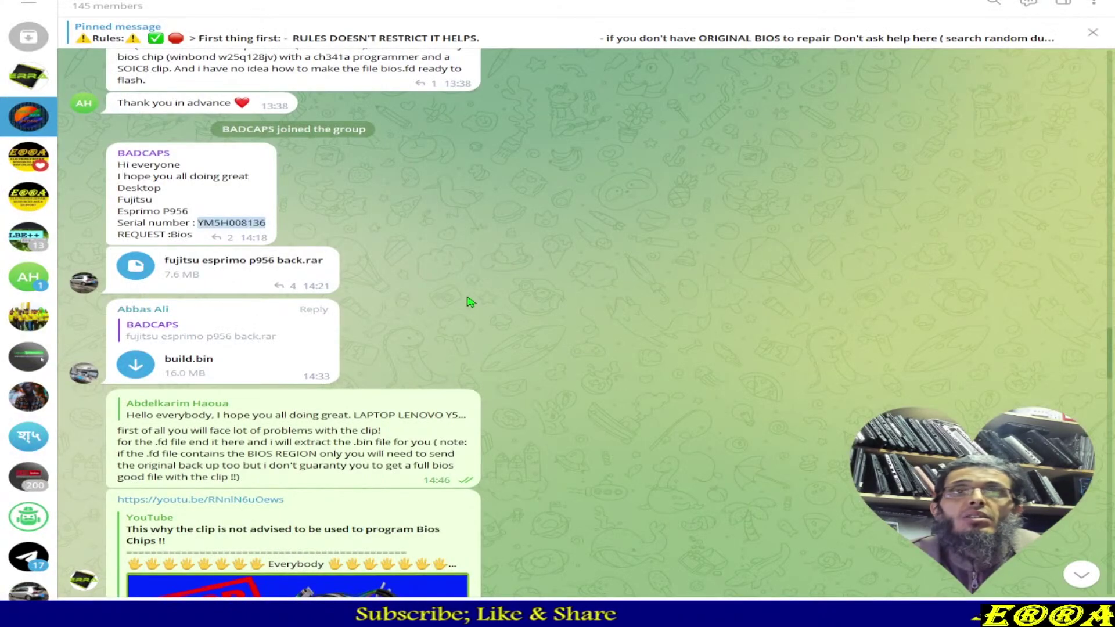
# Step: Look through the Telegram group conversation about the Fujitsu Esprimo P956 BIOS request and highlight the full request message
pyautogui.click(257, 209)
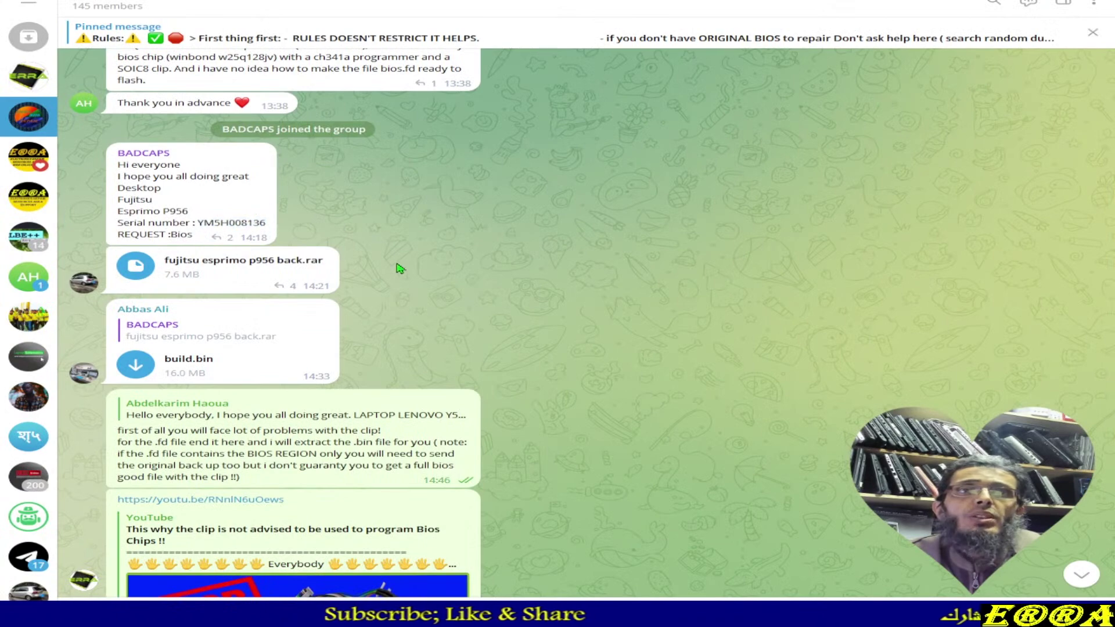
pyautogui.scroll(-20, 393, 263)
pyautogui.scroll(-5, 406, 281)
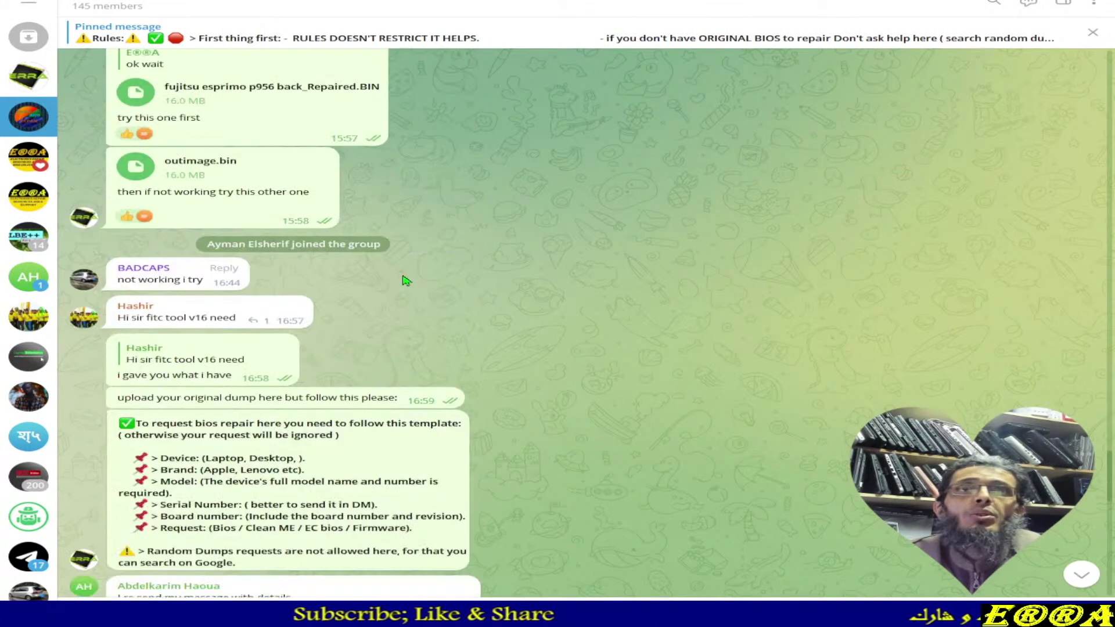
pyautogui.scroll(-20, 406, 281)
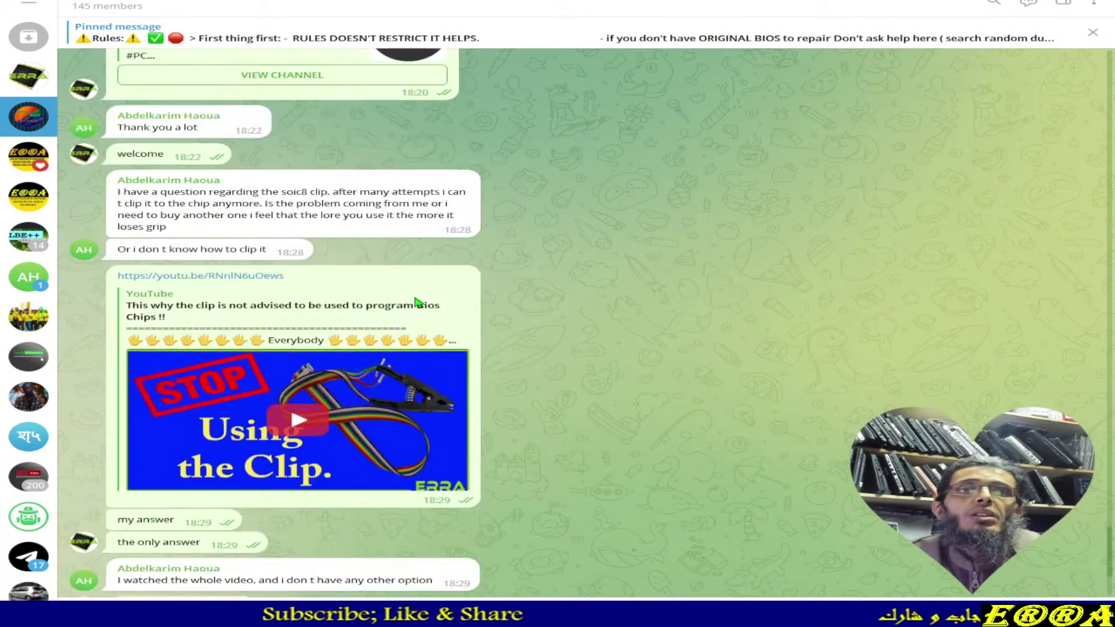
pyautogui.scroll(20, 419, 311)
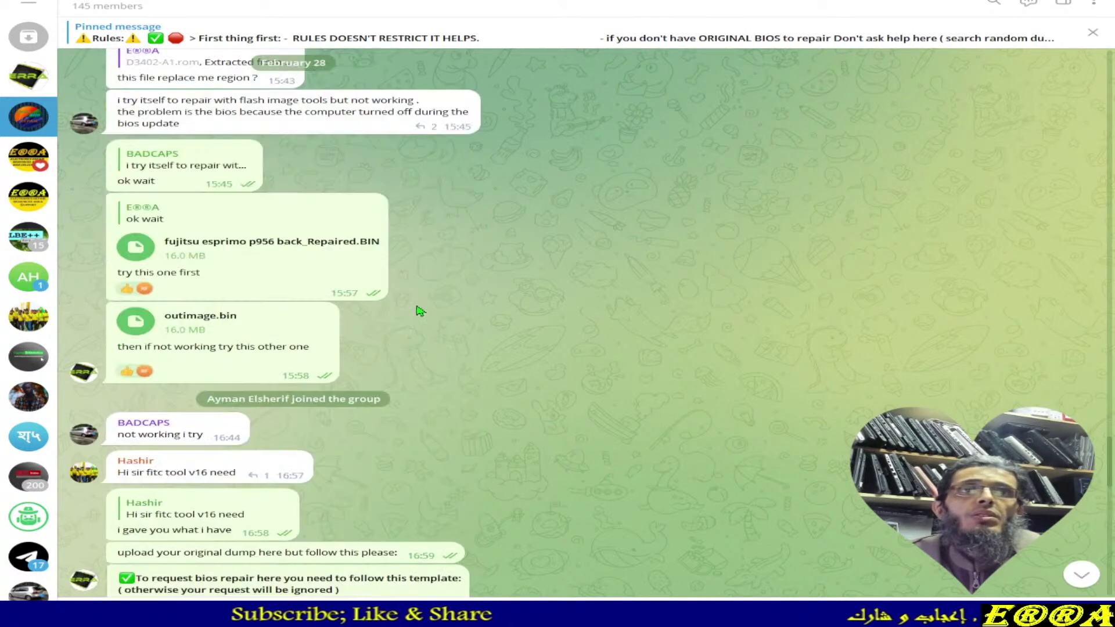
pyautogui.scroll(20, 420, 310)
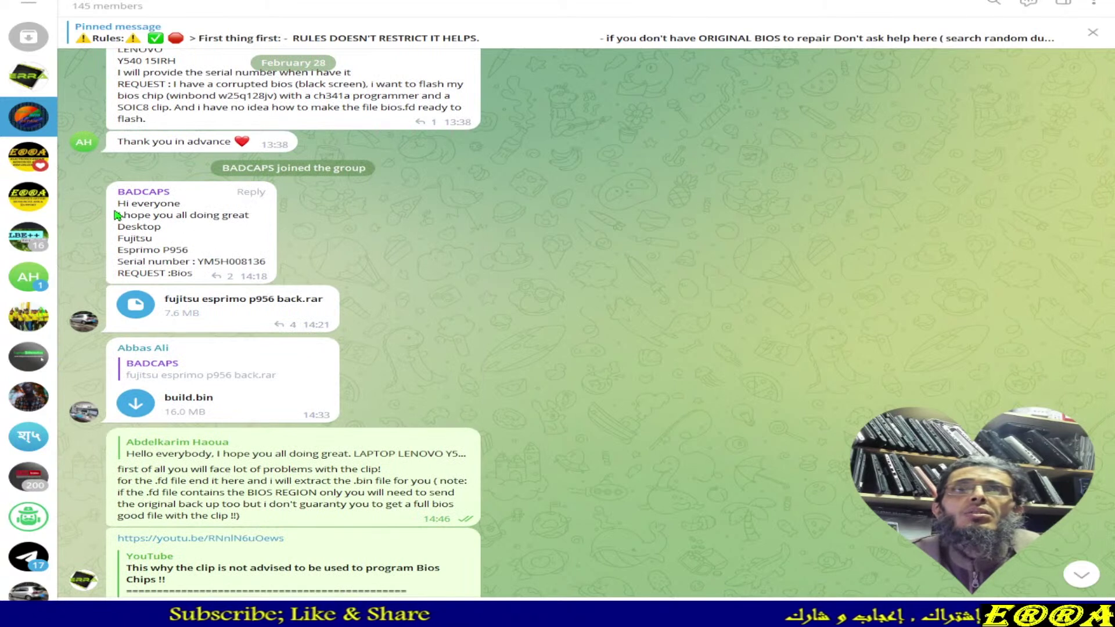
pyautogui.moveTo(121, 203); pyautogui.dragTo(194, 269)
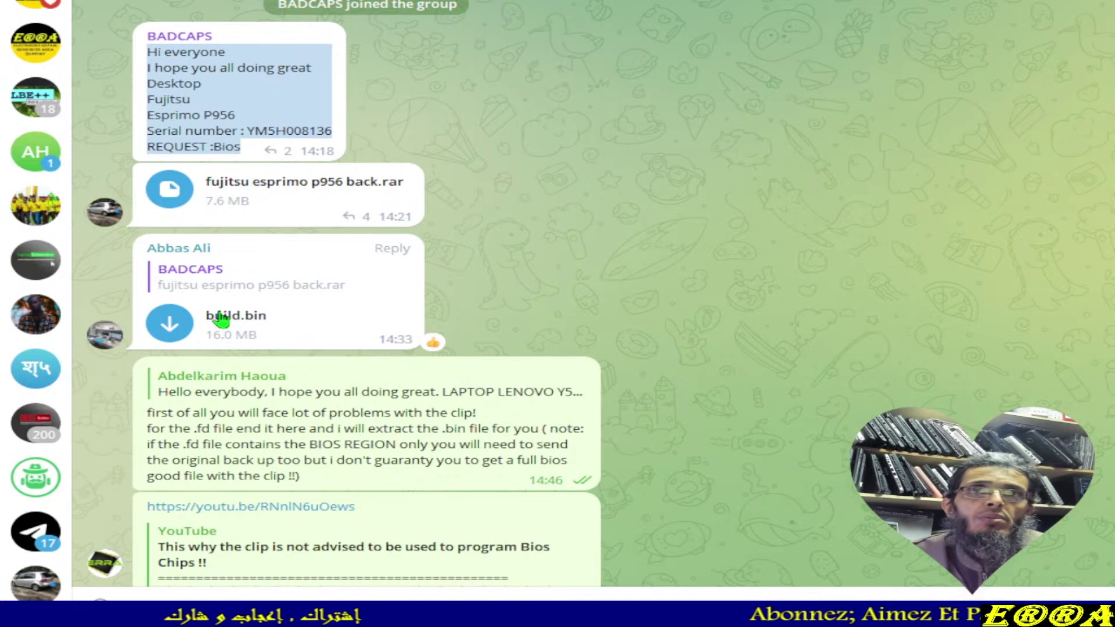
# Step: Review the replies about the build.bin file, highlighting the requester's answer to it
pyautogui.moveTo(281, 306)
pyautogui.scroll(-12, 280, 305)
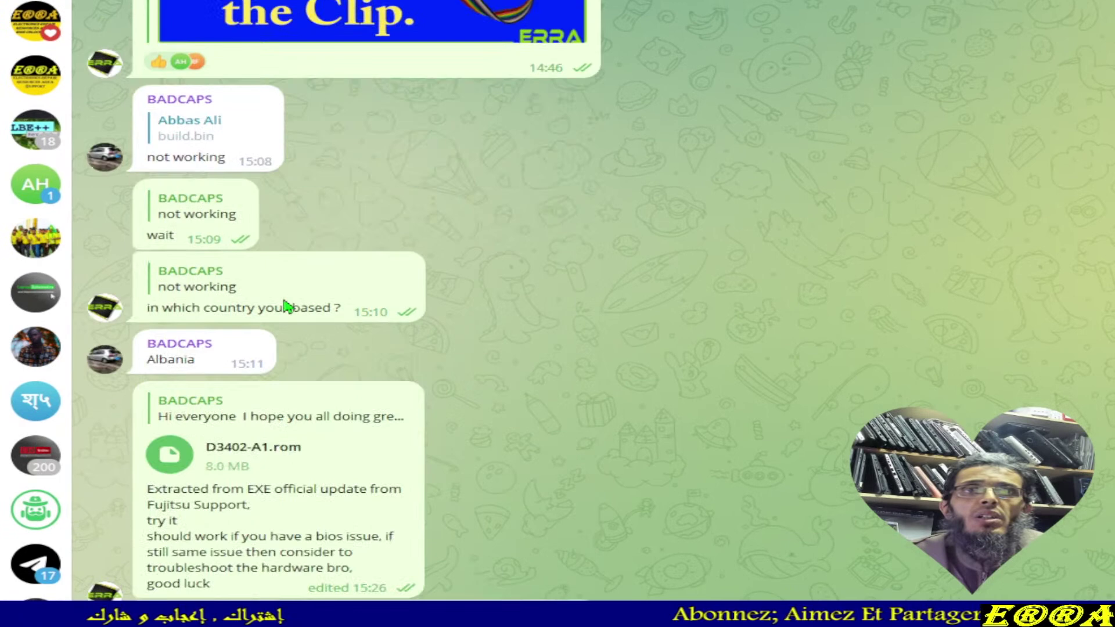
pyautogui.moveTo(150, 159)
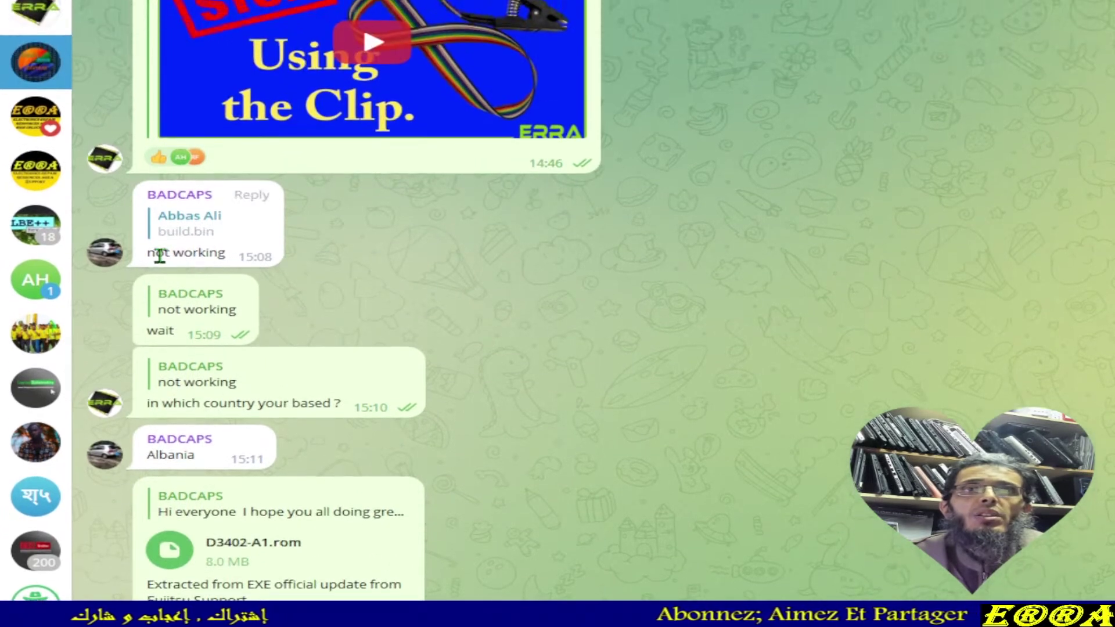
pyautogui.moveTo(150, 271); pyautogui.dragTo(226, 271)
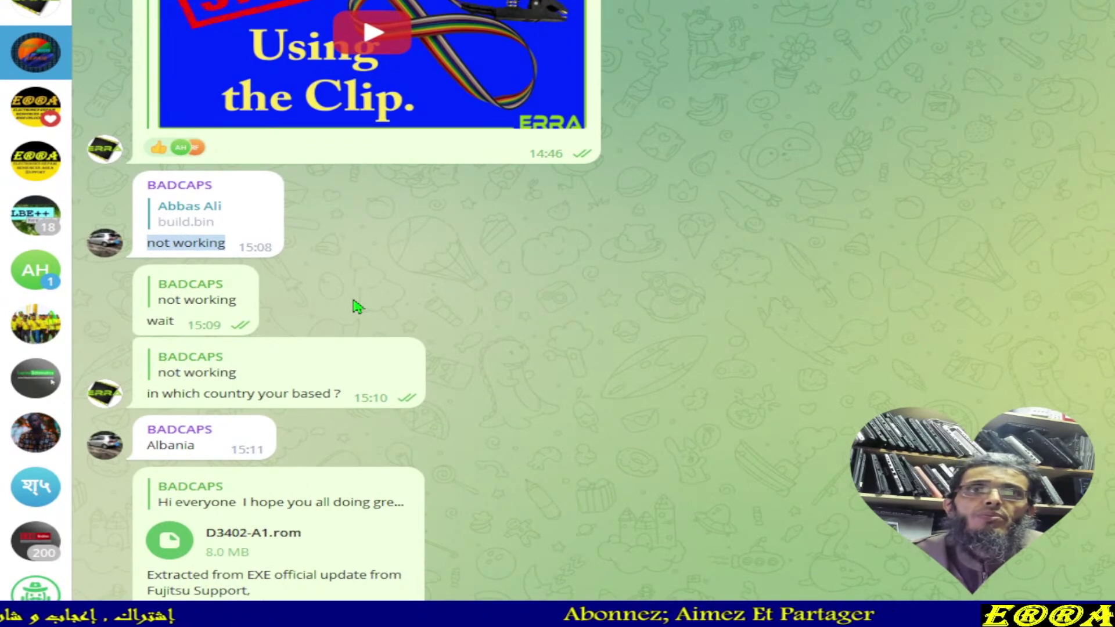
pyautogui.scroll(10, 357, 307)
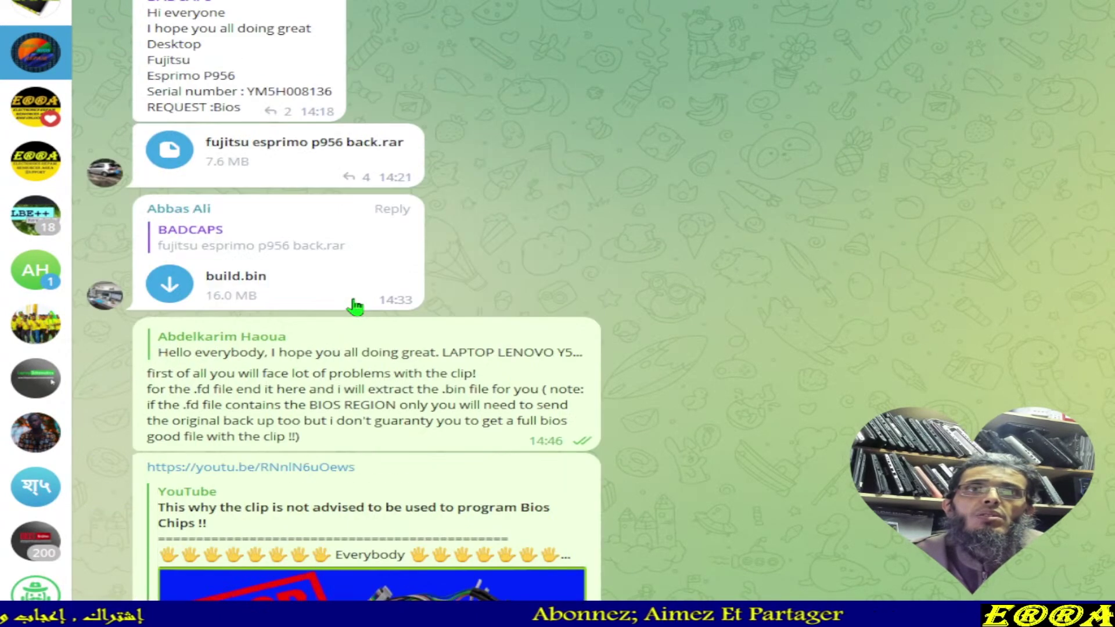
# Step: View the replies to the Fujitsu Esprimo P956 request message, and return to the main group chat
pyautogui.rightClick(335, 289)
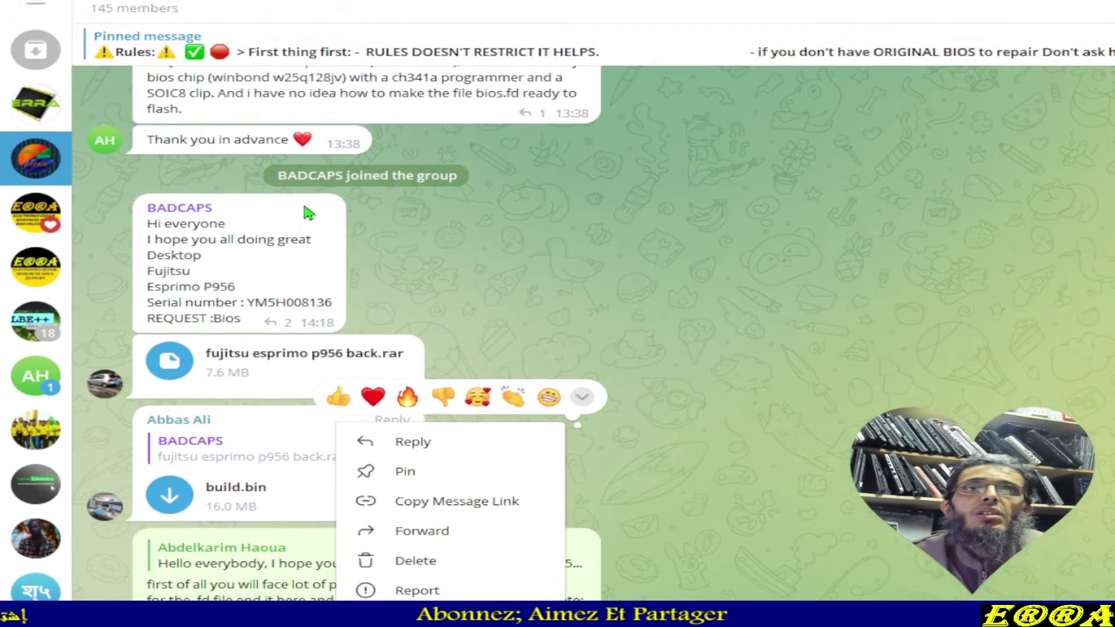
pyautogui.click(290, 203)
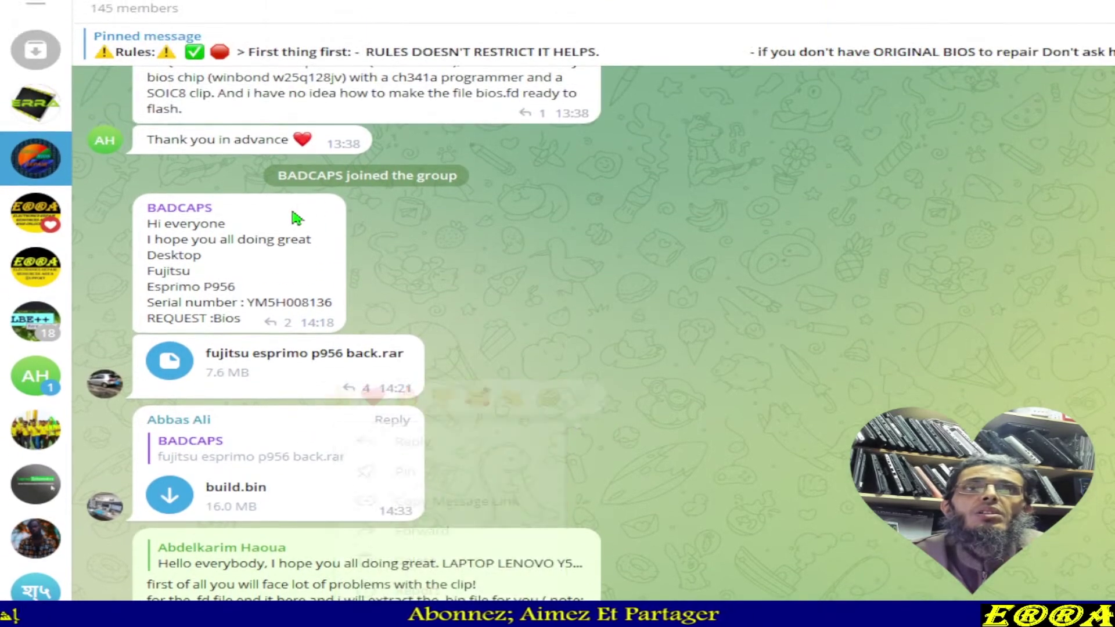
pyautogui.rightClick(283, 221)
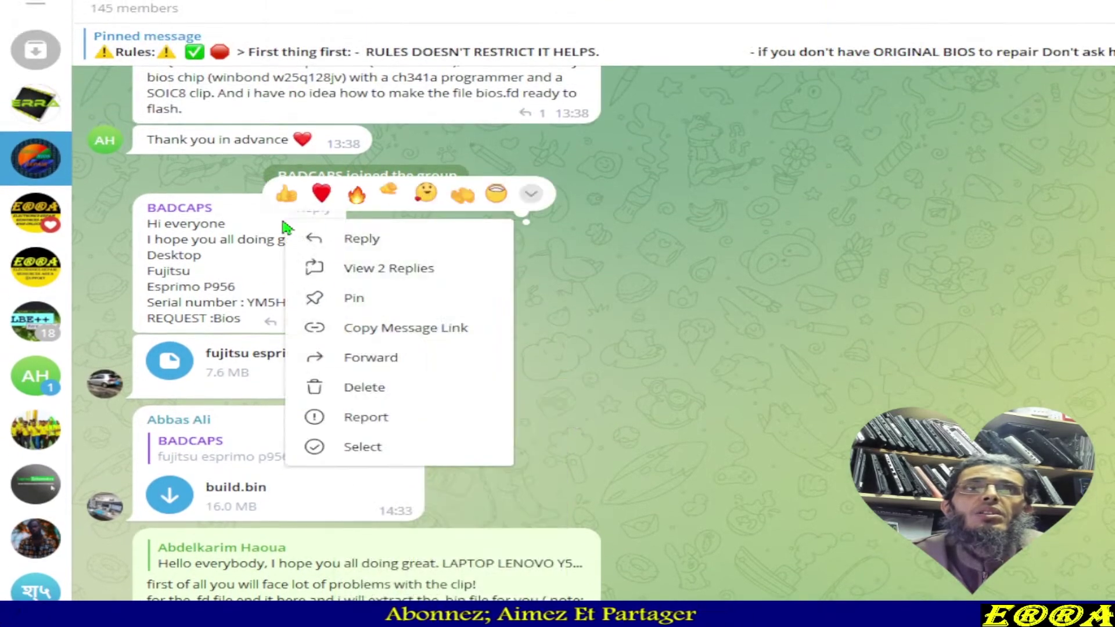
pyautogui.click(356, 269)
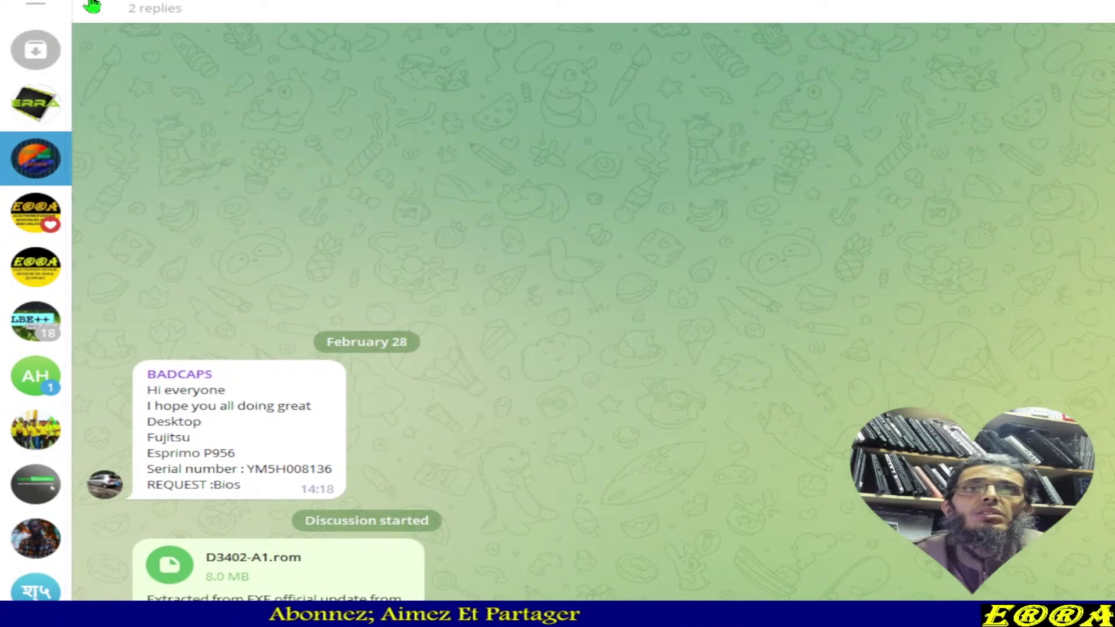
pyautogui.click(93, 7)
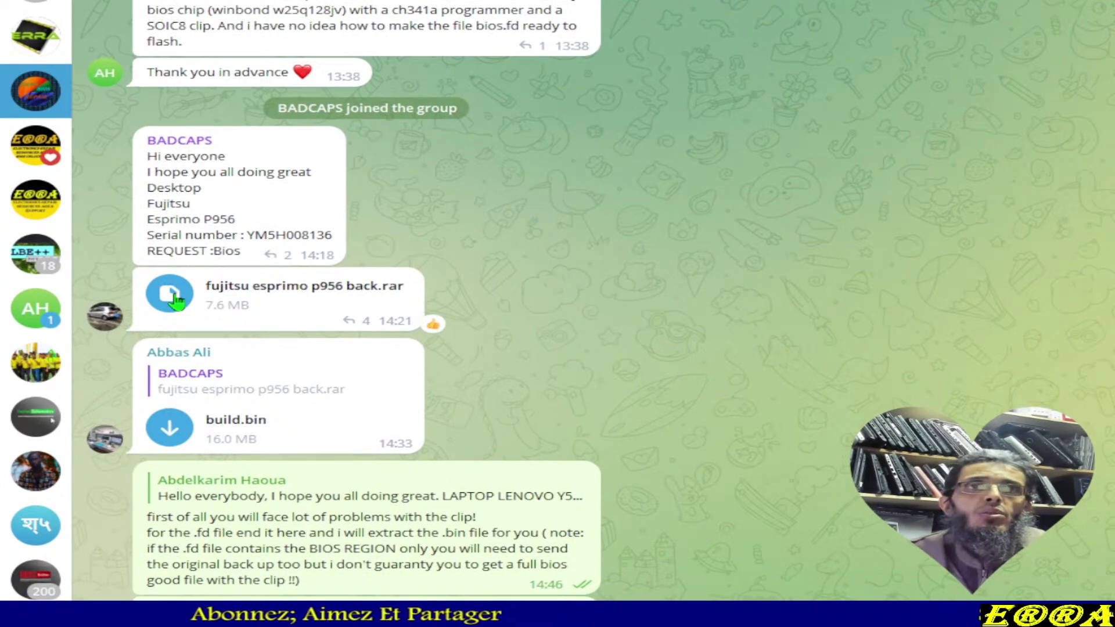
# Step: React with a thumbs-up to the message containing fujitsu esprimo p956 back.rar
pyautogui.rightClick(176, 299)
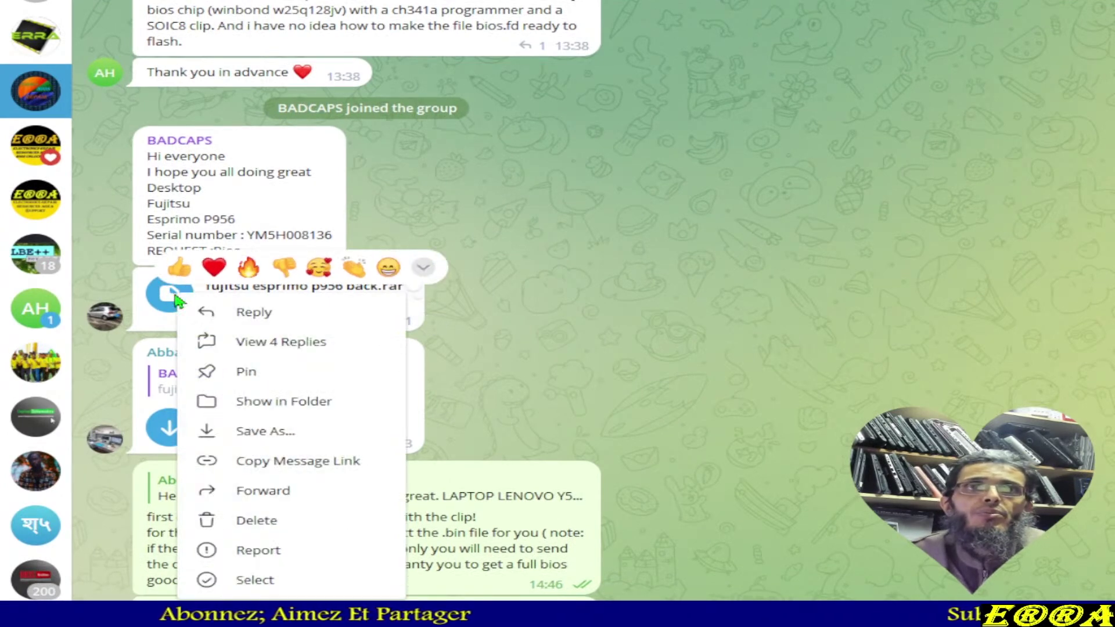
pyautogui.click(179, 267)
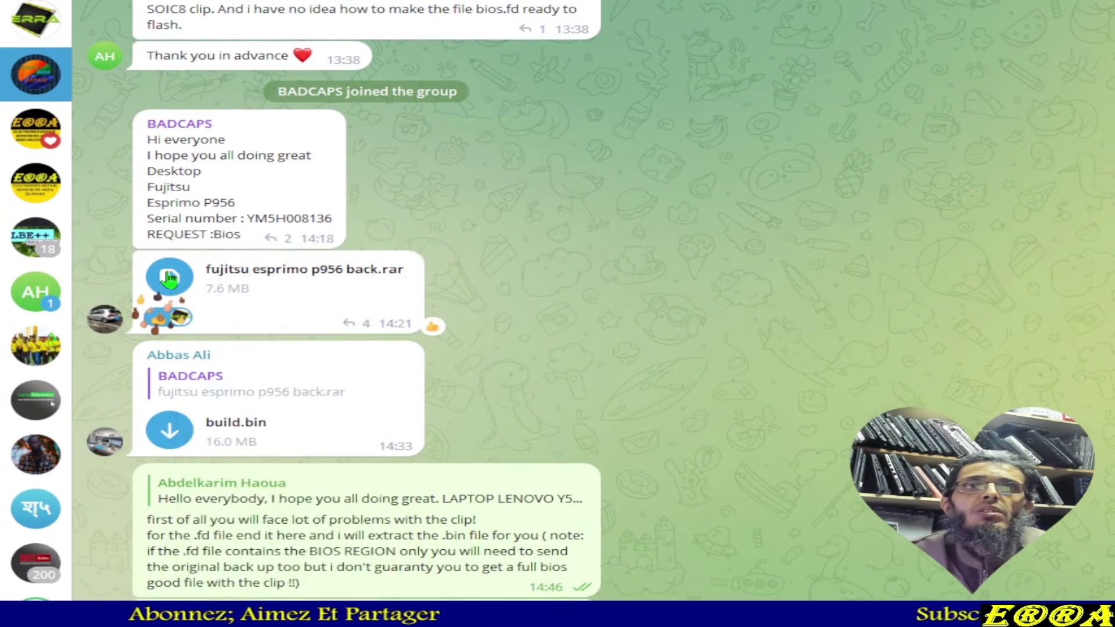
pyautogui.rightClick(171, 279)
pyautogui.click(532, 288)
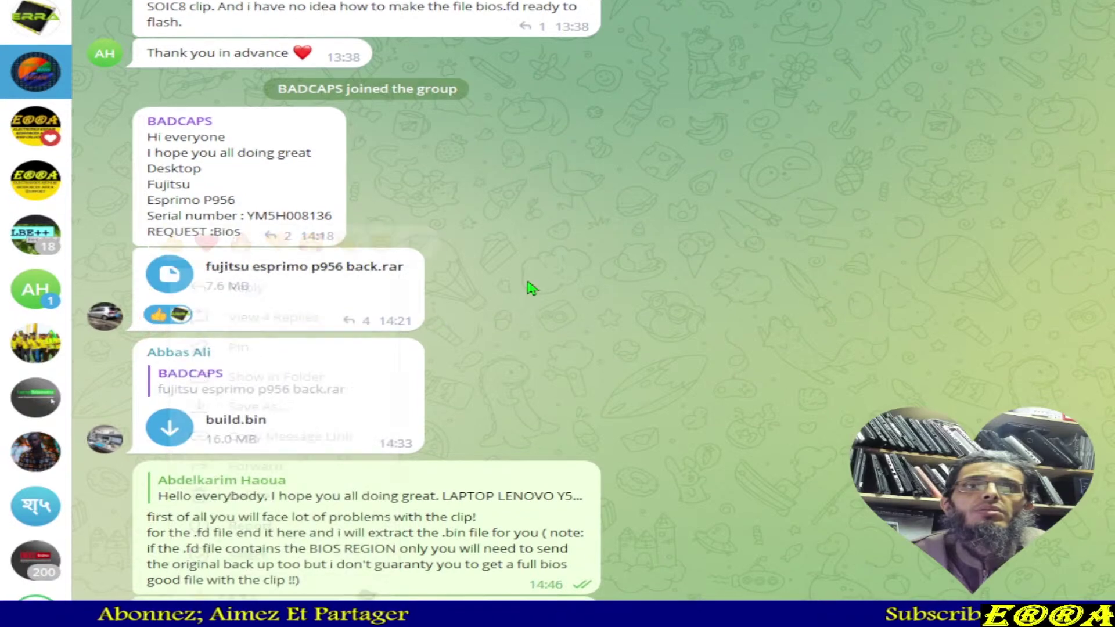
# Step: Start saving fujitsu esprimo p956 back.rar to disk and browse to the Telegram Bios Repair folder inside Bios Fixing
pyautogui.rightClick(172, 278)
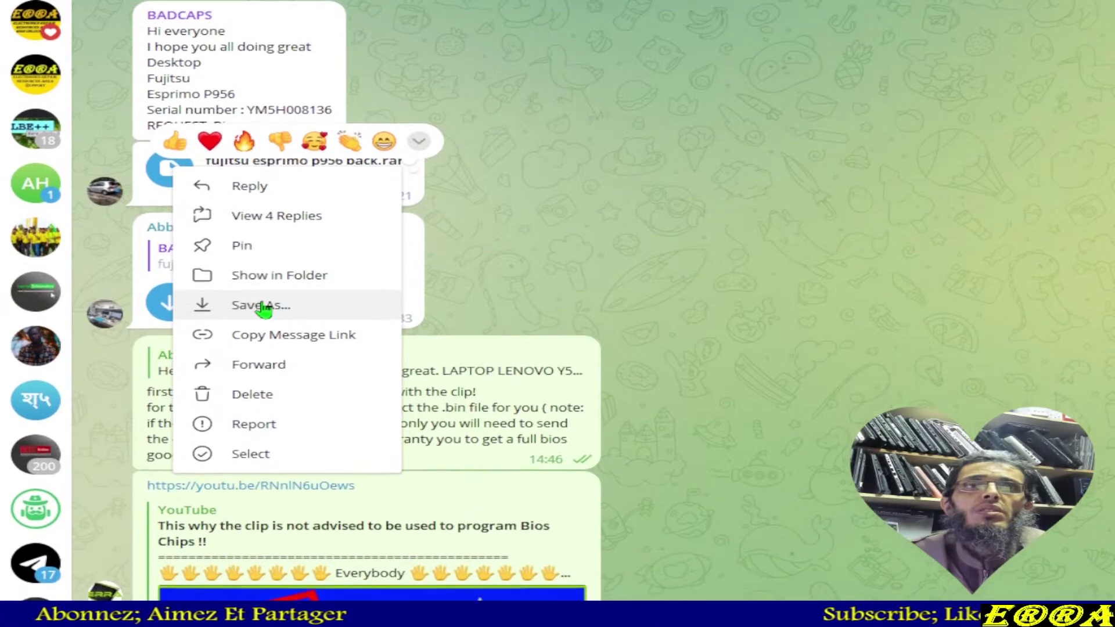
pyautogui.click(264, 307)
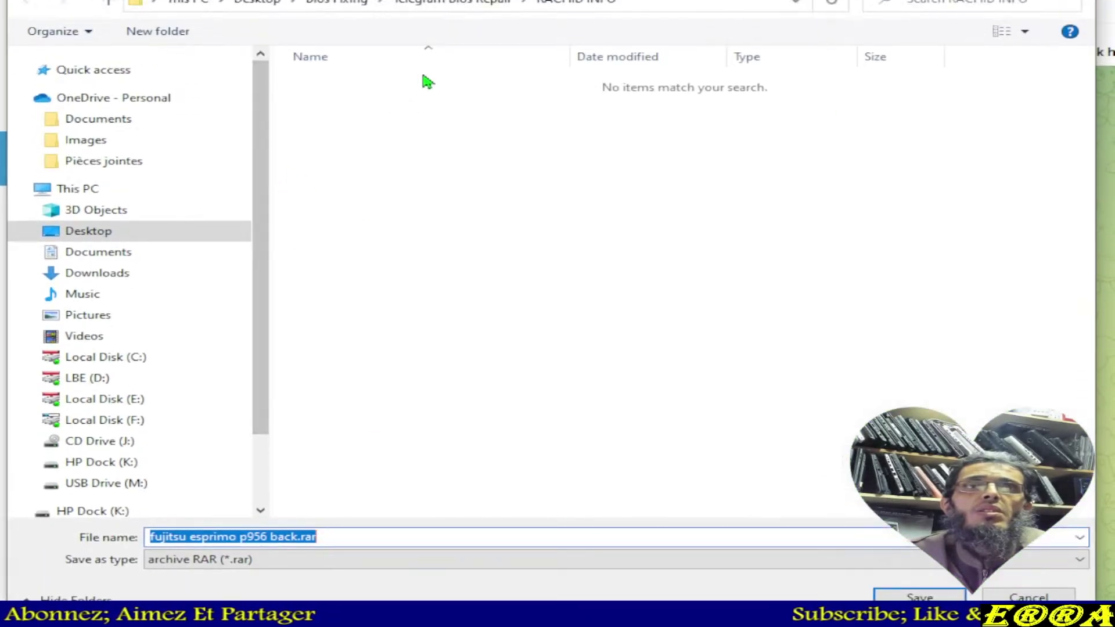
pyautogui.click(337, 3)
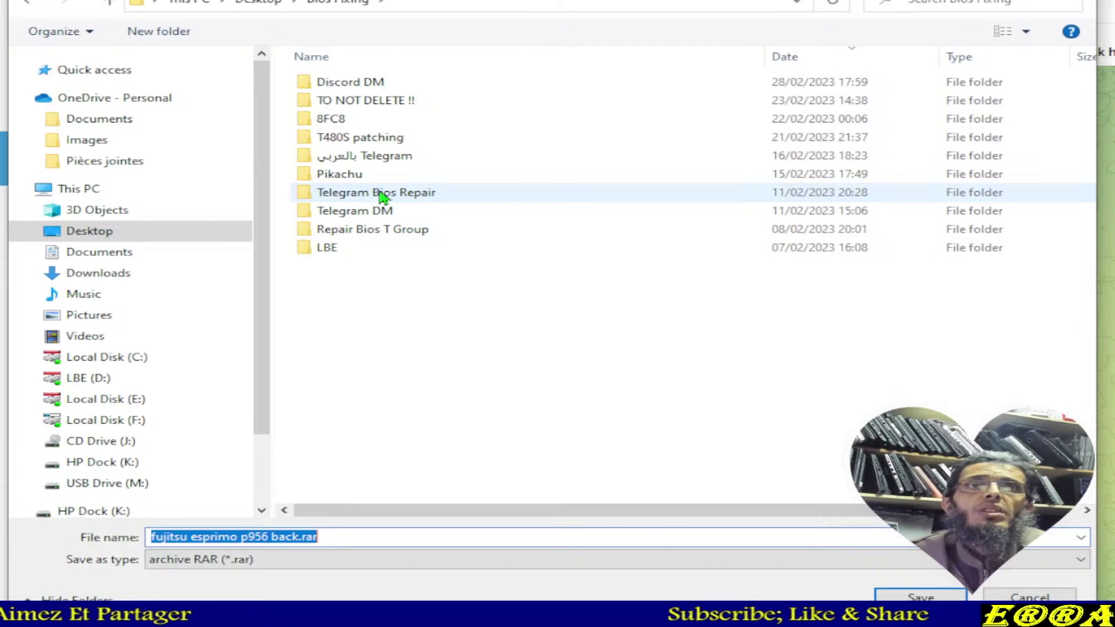
pyautogui.doubleClick(380, 196)
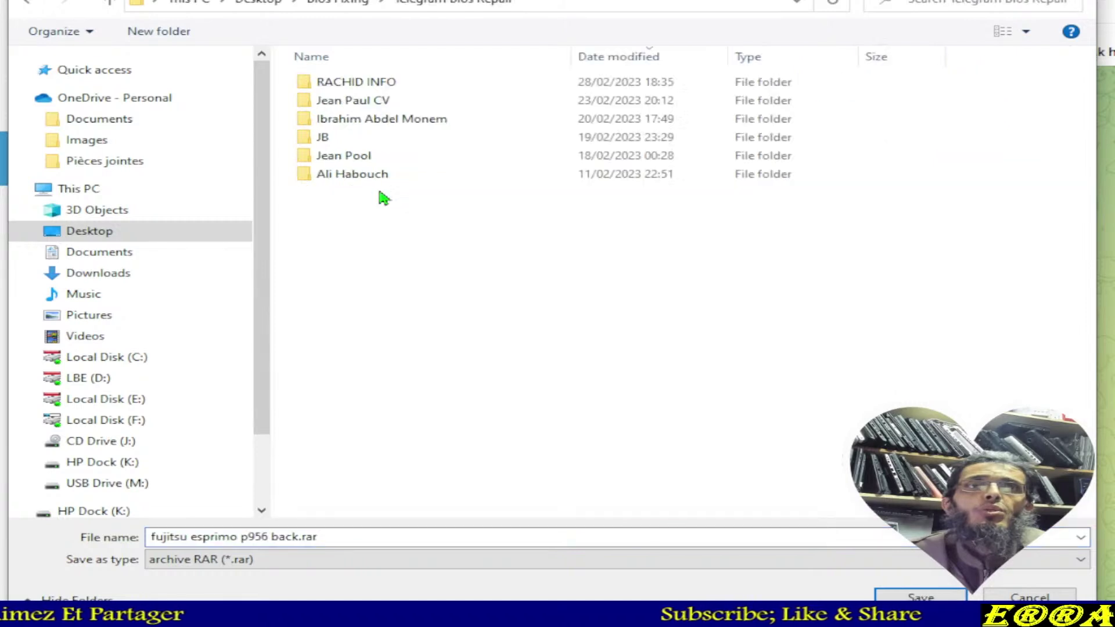
# Step: Create a folder named BADCAPS in Telegram Bios Repair and save the archive in it
pyautogui.click(156, 31)
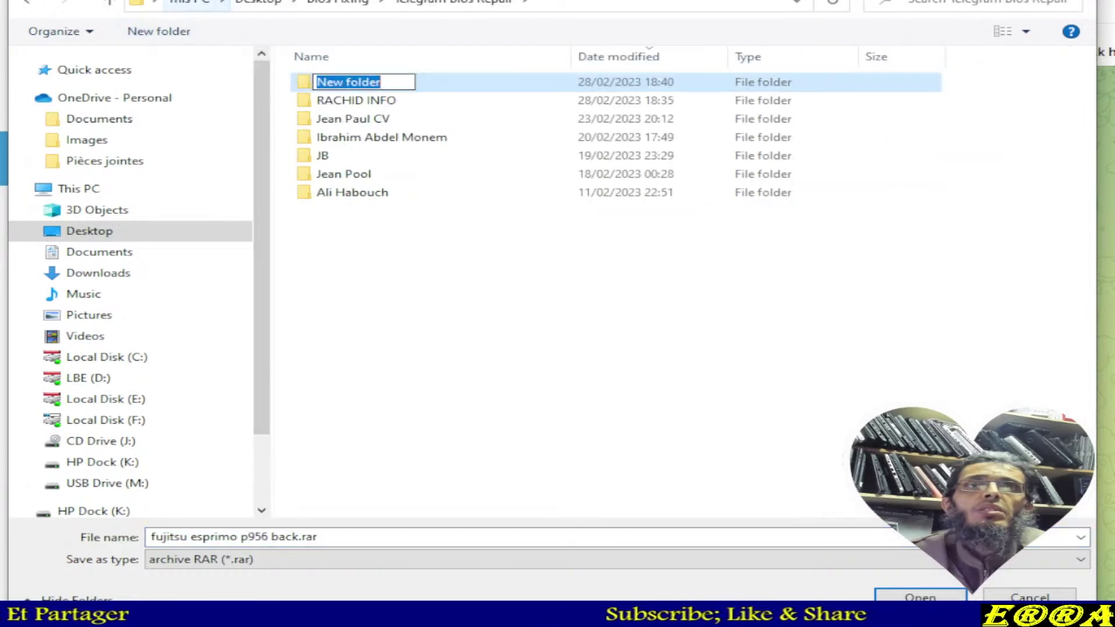
pyautogui.moveTo(390, 55); pyautogui.dragTo(509, 190)
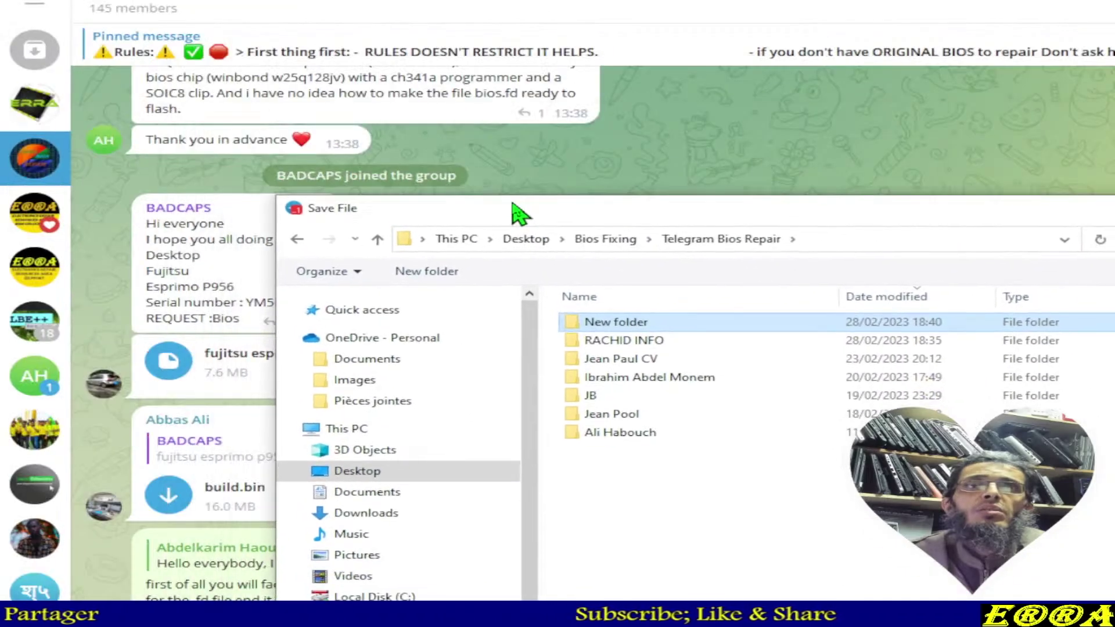
pyautogui.click(609, 320)
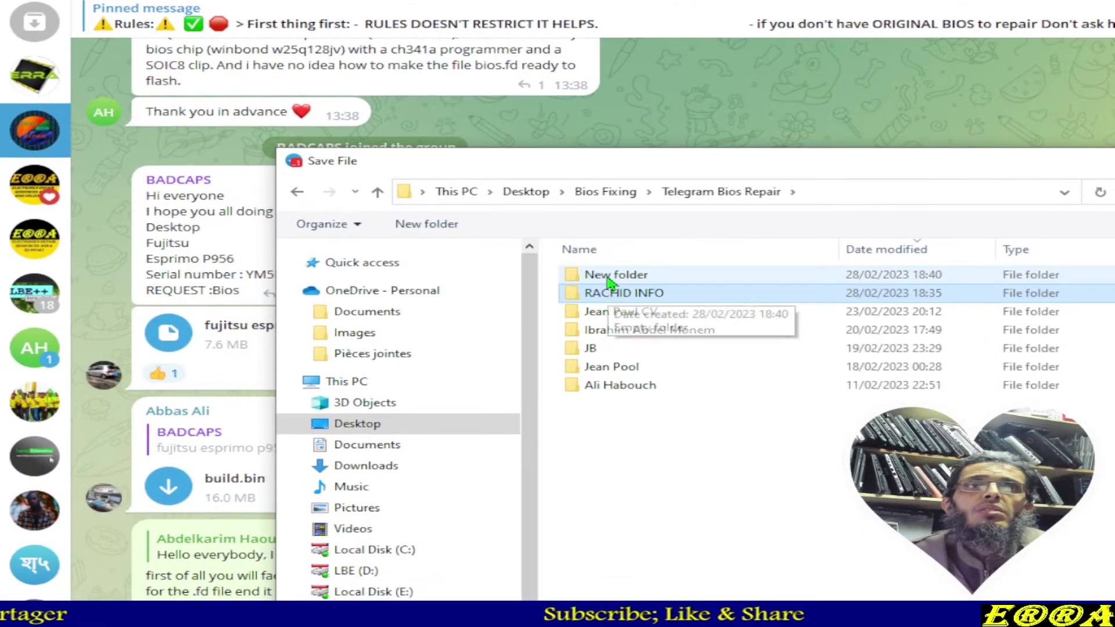
pyautogui.click(608, 283)
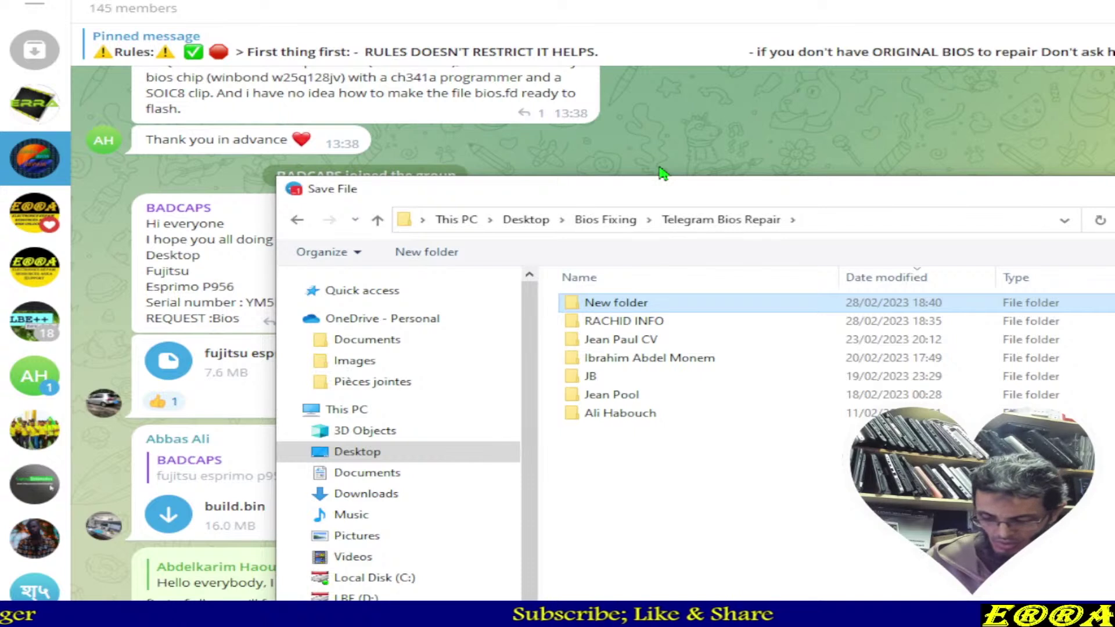
pyautogui.press('F2')
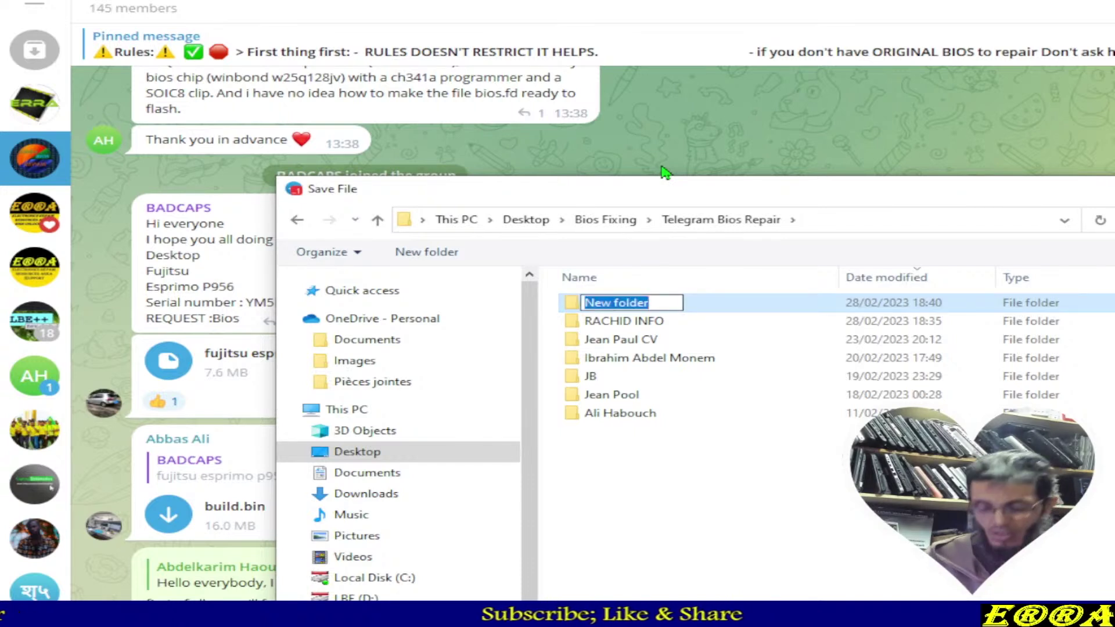
pyautogui.write('BA')
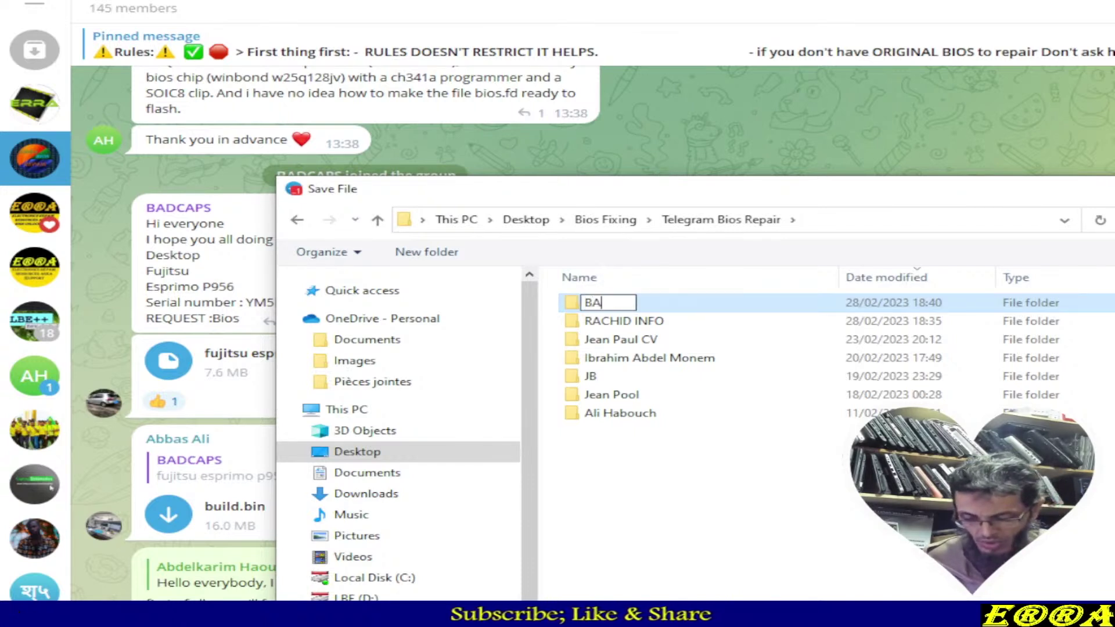
pyautogui.write('DCAPS')
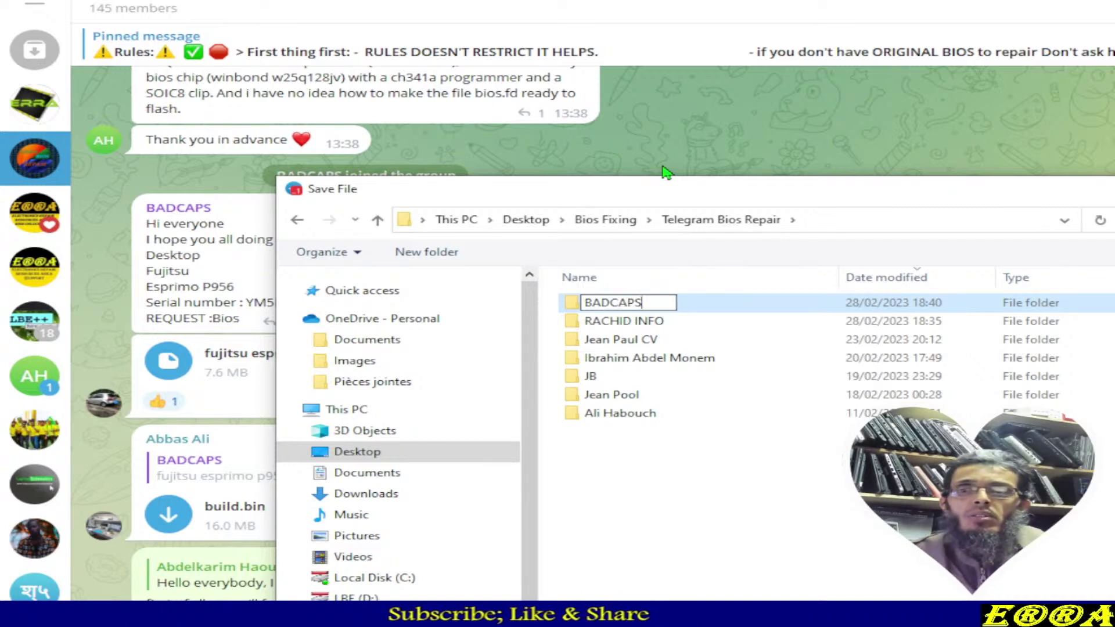
pyautogui.press('Return')
pyautogui.click(909, 603)
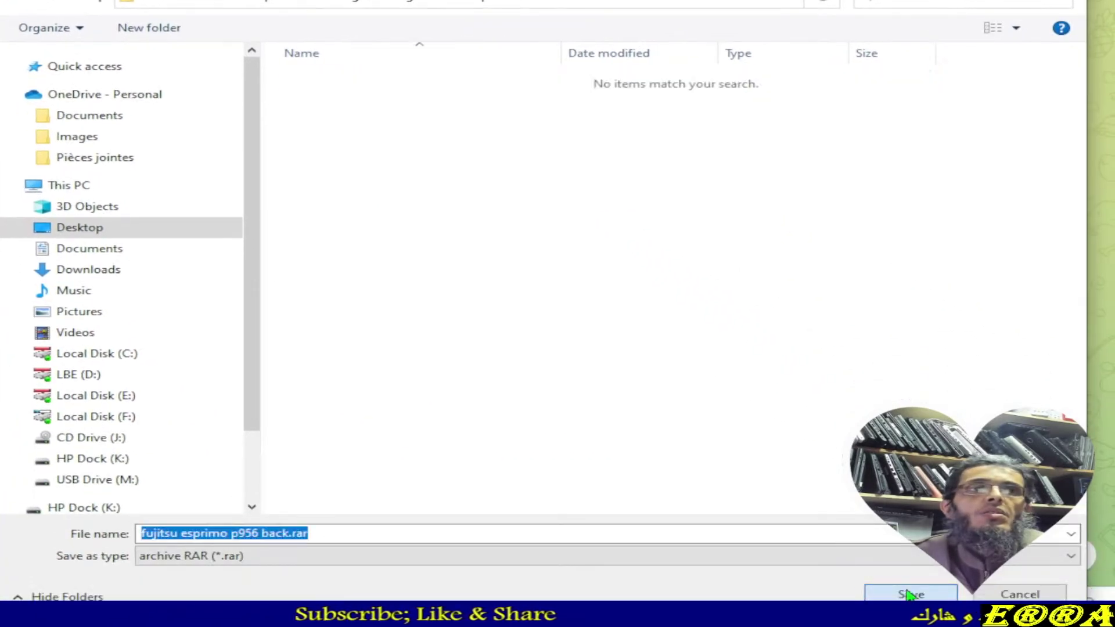
pyautogui.click(909, 594)
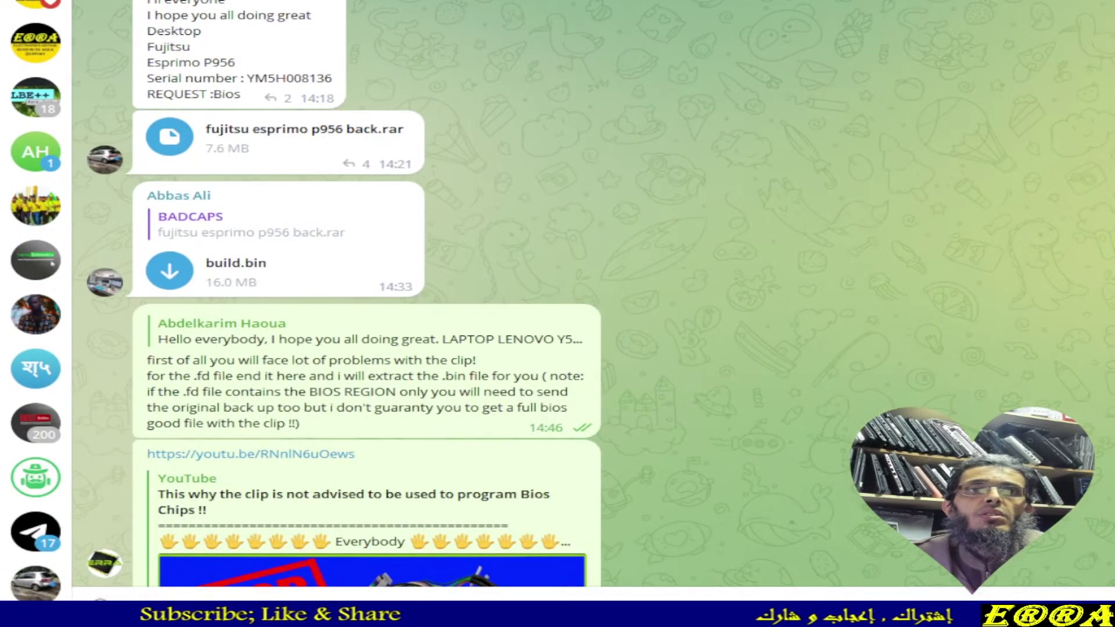
# Step: Switch to Chrome, search for "fujitsu support", and view the Europe and Africa country list on Fujitsu's regional support page
pyautogui.moveTo(399, 597)
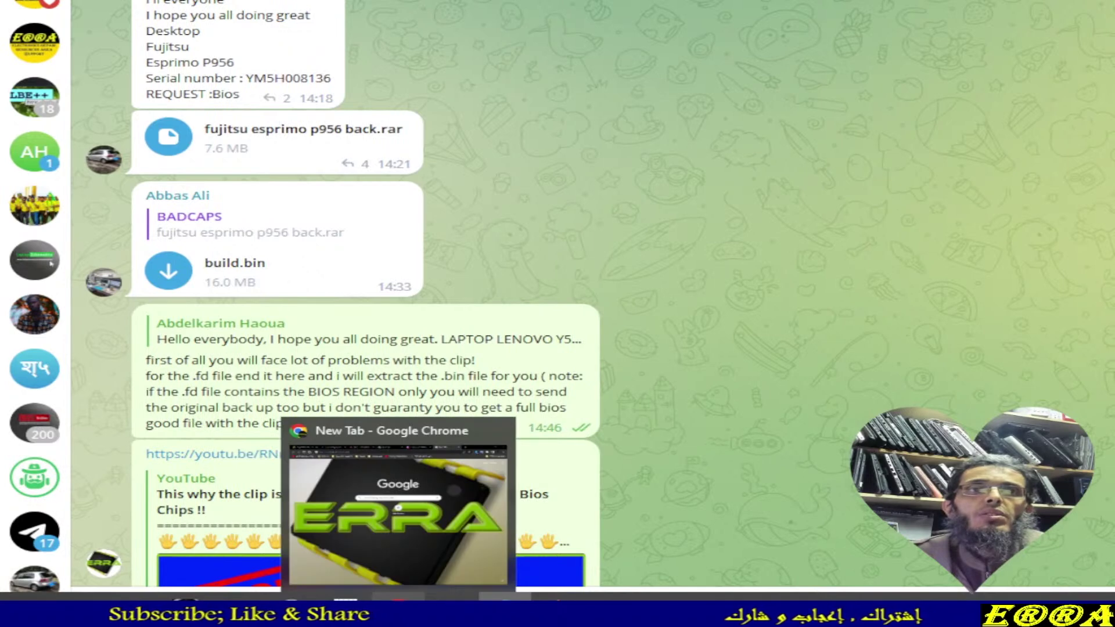
pyautogui.click(398, 511)
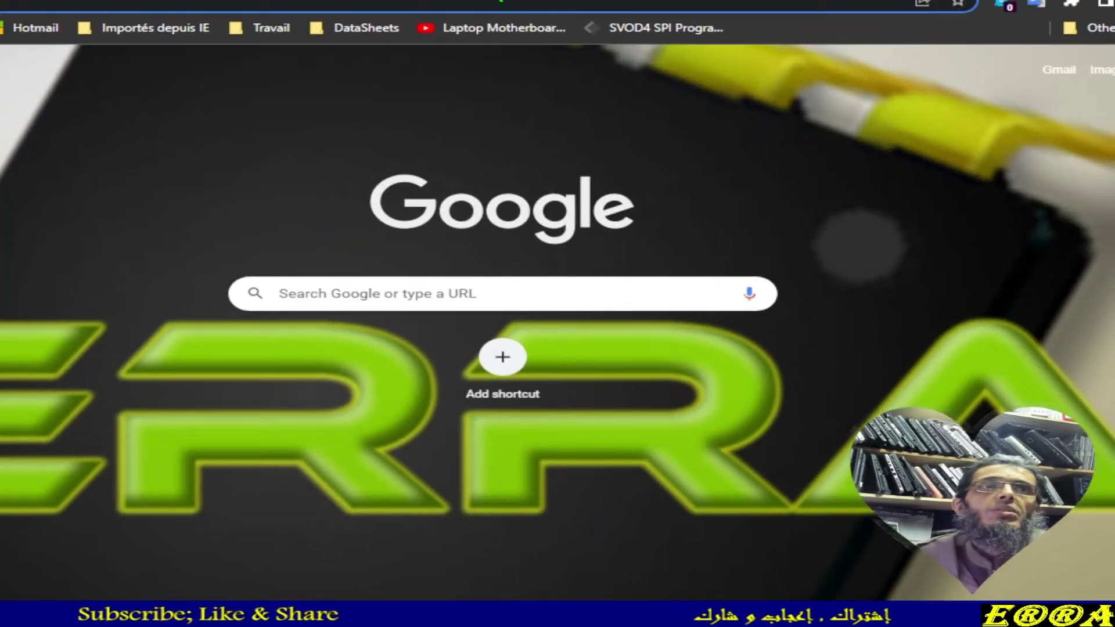
pyautogui.click(565, 9)
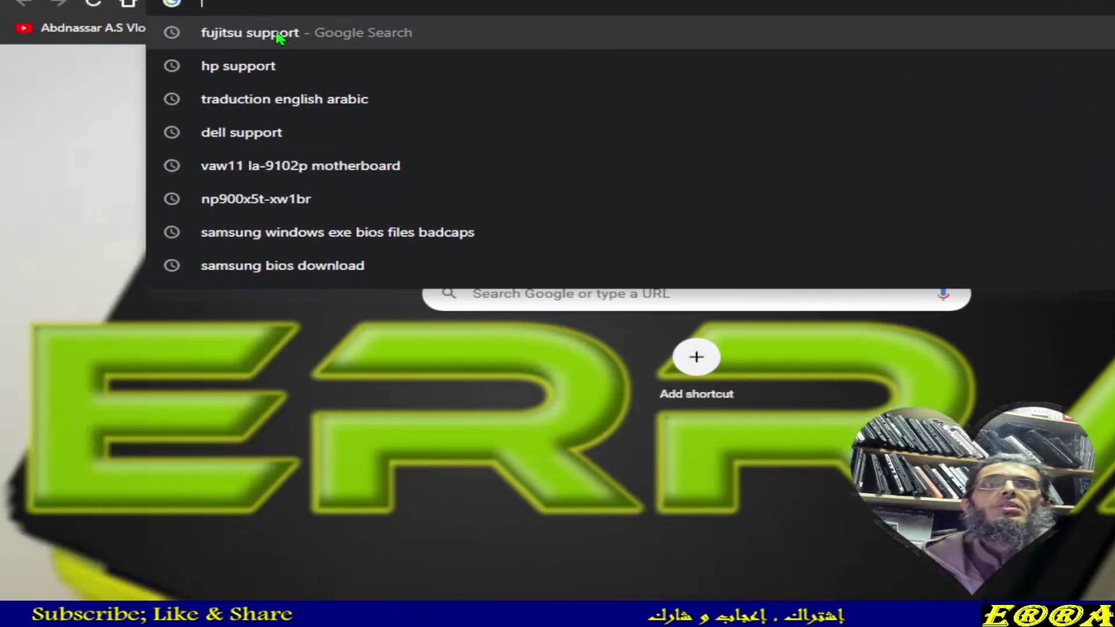
pyautogui.click(88, 33)
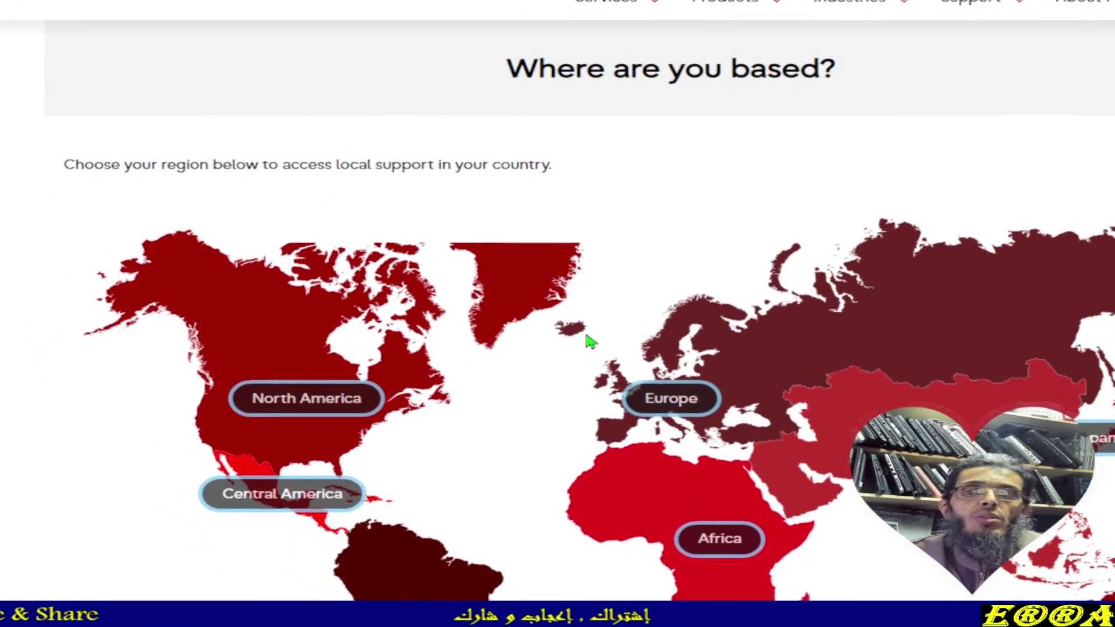
pyautogui.click(537, 334)
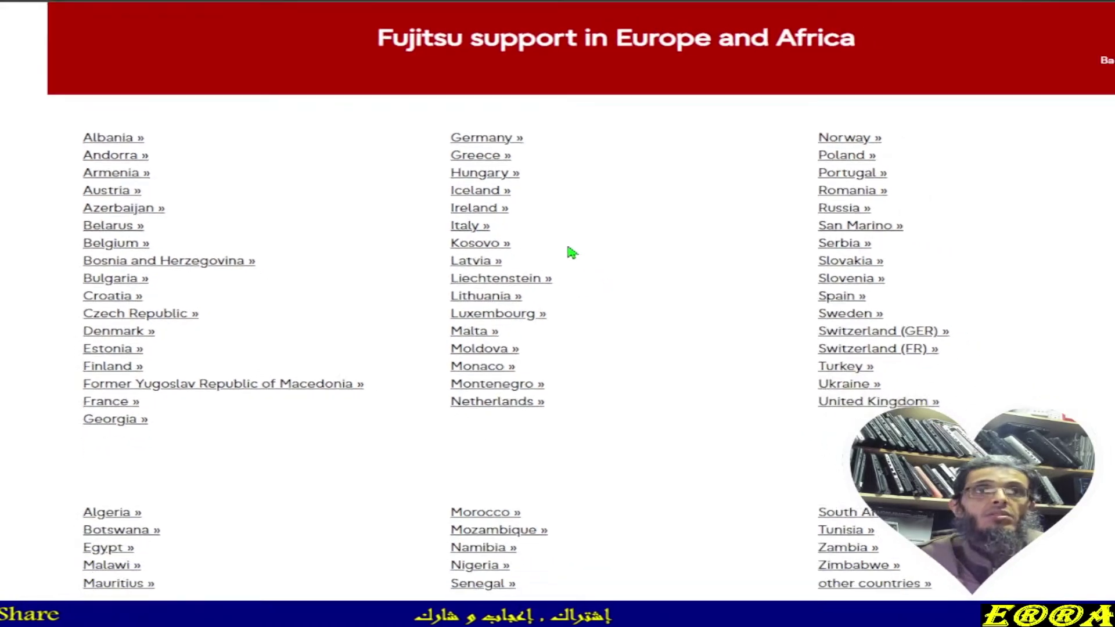
pyautogui.scroll(10, 642, 251)
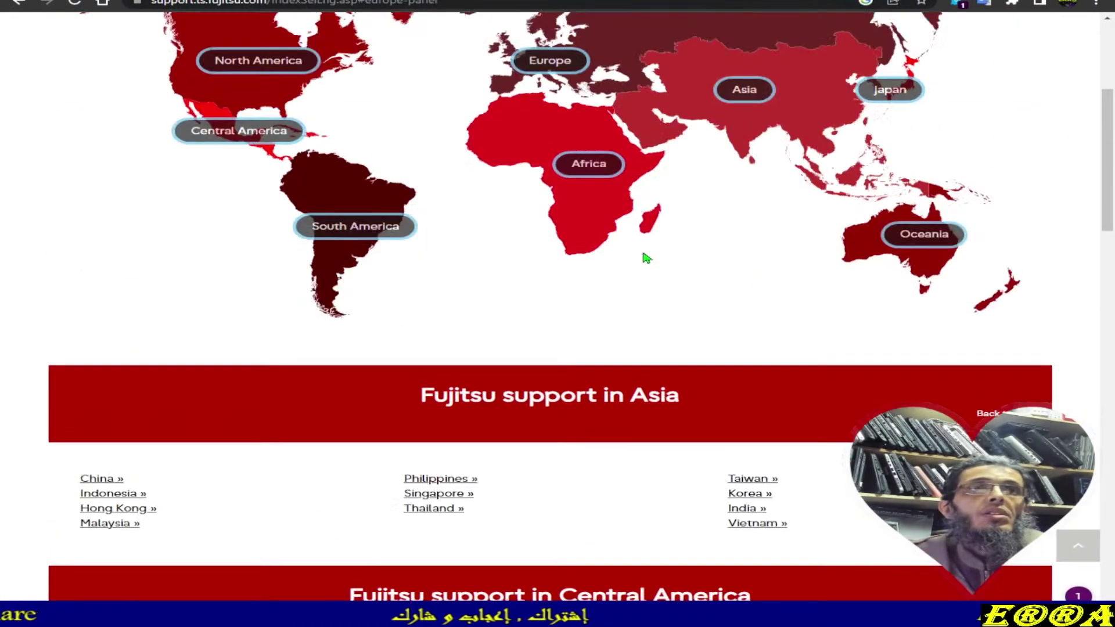
pyautogui.scroll(5, 646, 257)
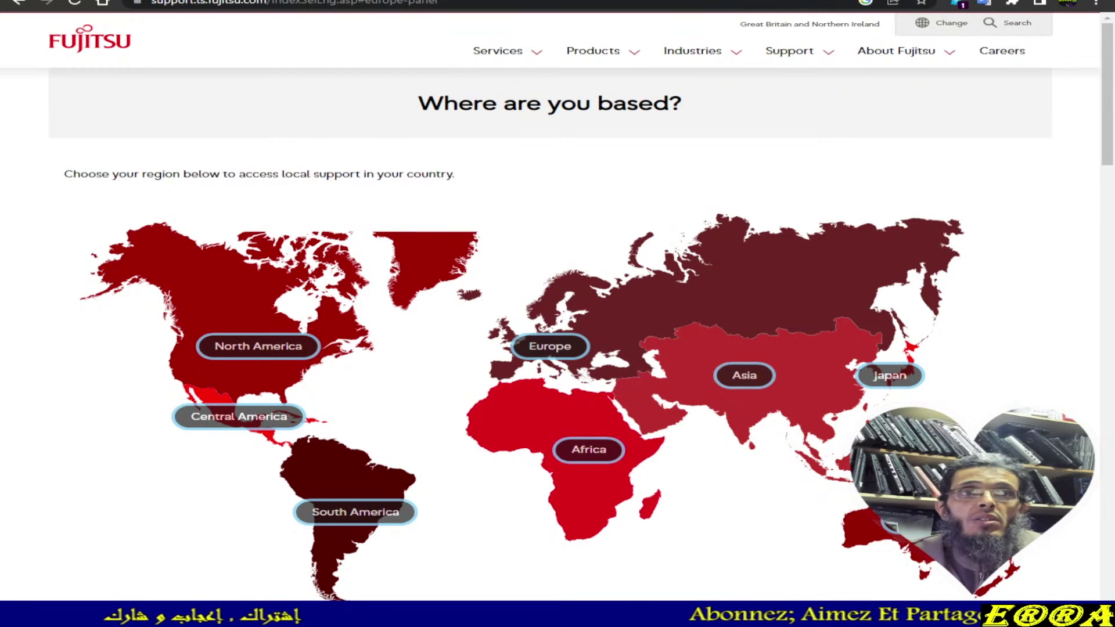
# Step: Check in the Telegram chat which country the requester is based in, and locate that country in Fujitsu's support country list
pyautogui.hotkey('alt', 'Tab')
pyautogui.scroll(-1, 276, 345)
pyautogui.scroll(-8, 275, 345)
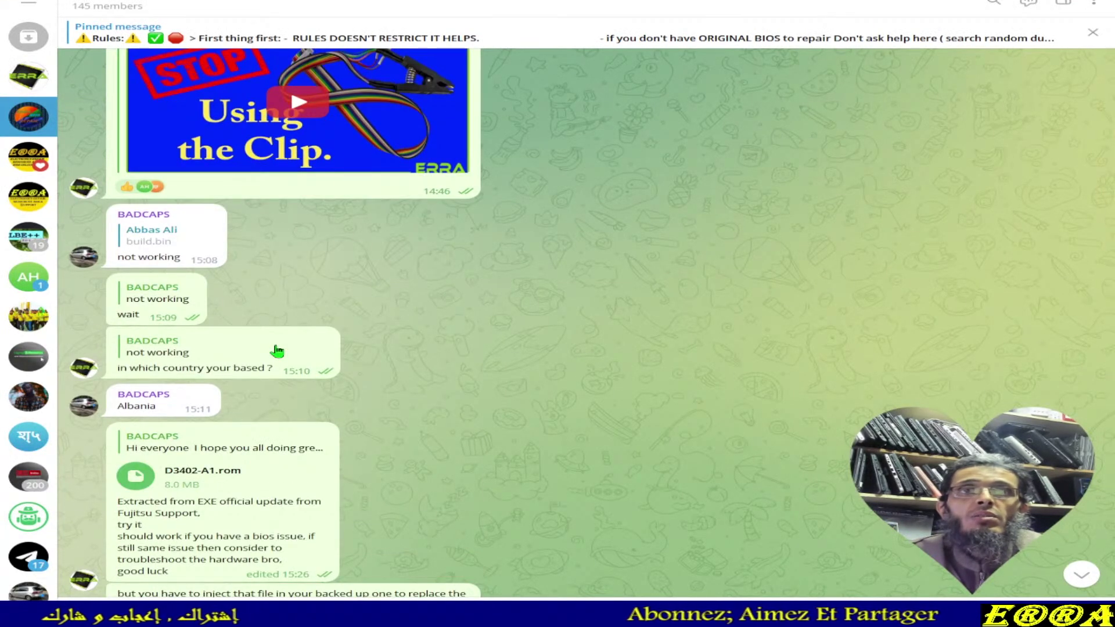
pyautogui.scroll(-3, 277, 350)
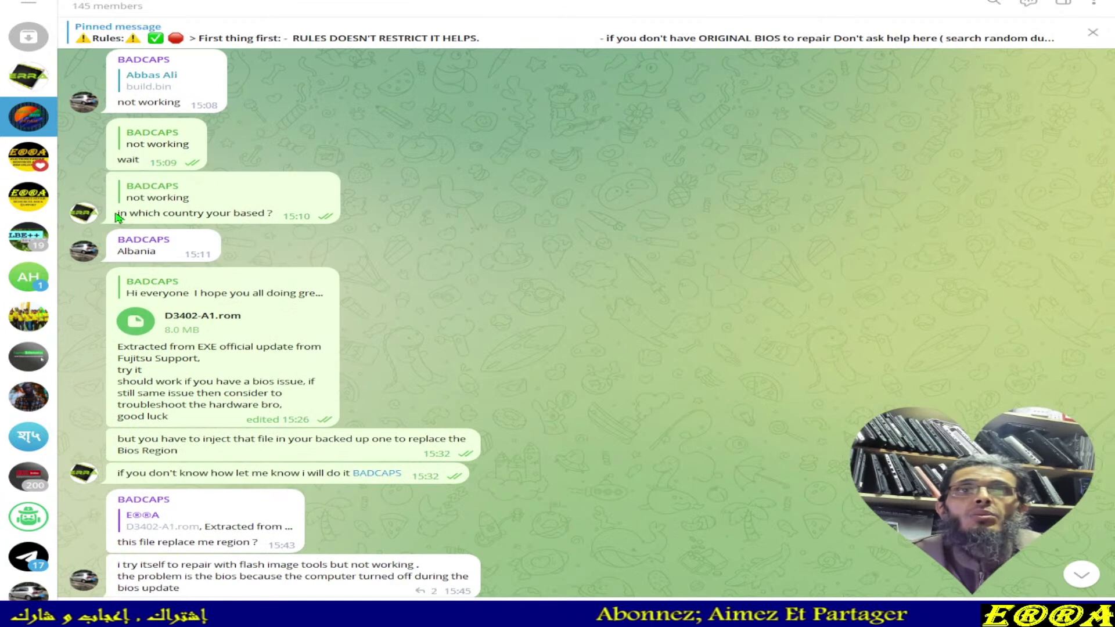
pyautogui.moveTo(119, 214); pyautogui.dragTo(281, 213)
pyautogui.click(282, 212)
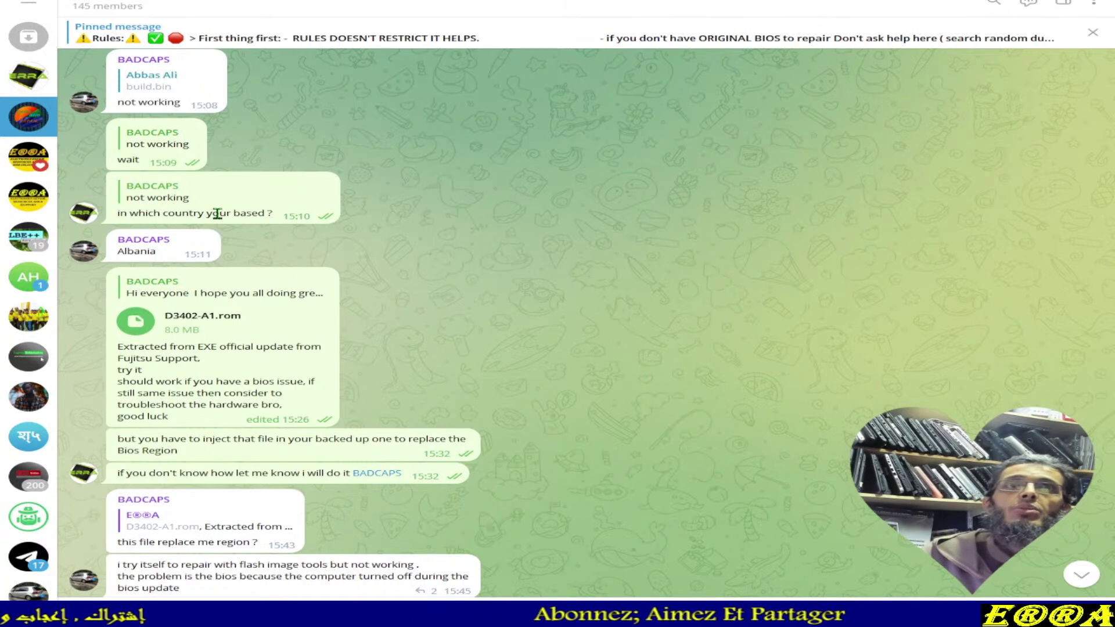
pyautogui.doubleClick(256, 212)
pyautogui.moveTo(213, 215); pyautogui.dragTo(117, 215)
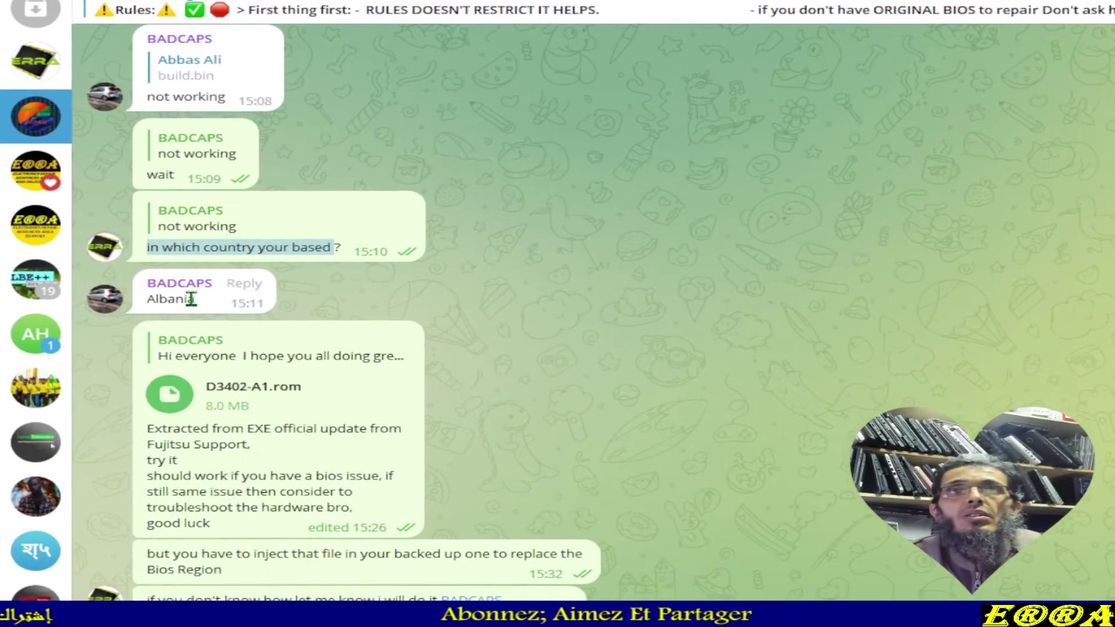
pyautogui.doubleClick(168, 298)
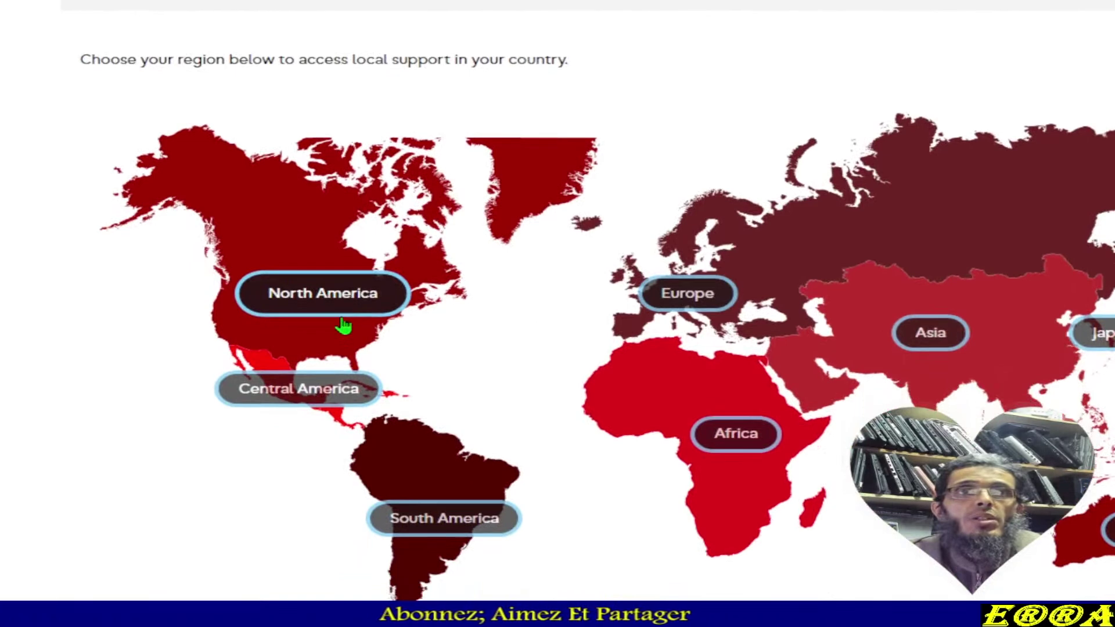
pyautogui.scroll(-15, 344, 326)
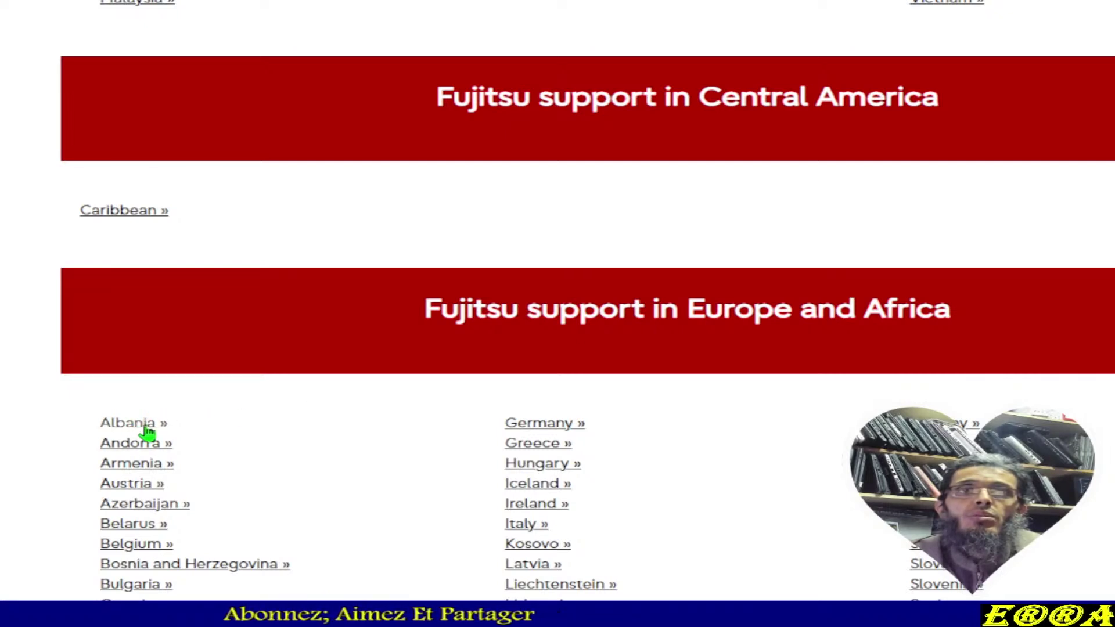
pyautogui.scroll(15, 304, 426)
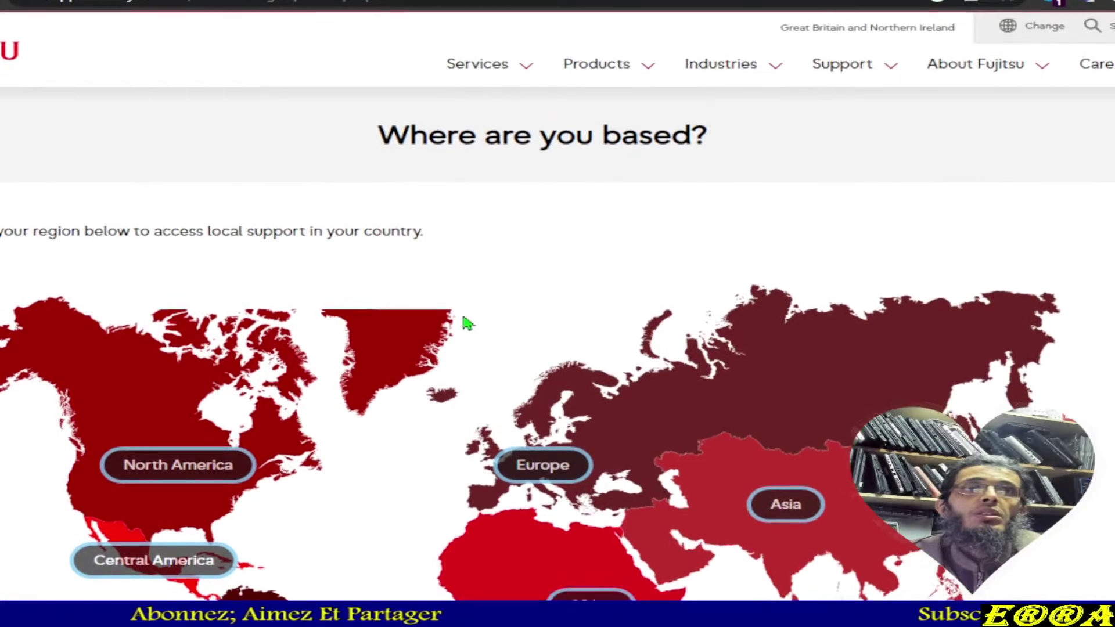
pyautogui.scroll(-10, 493, 313)
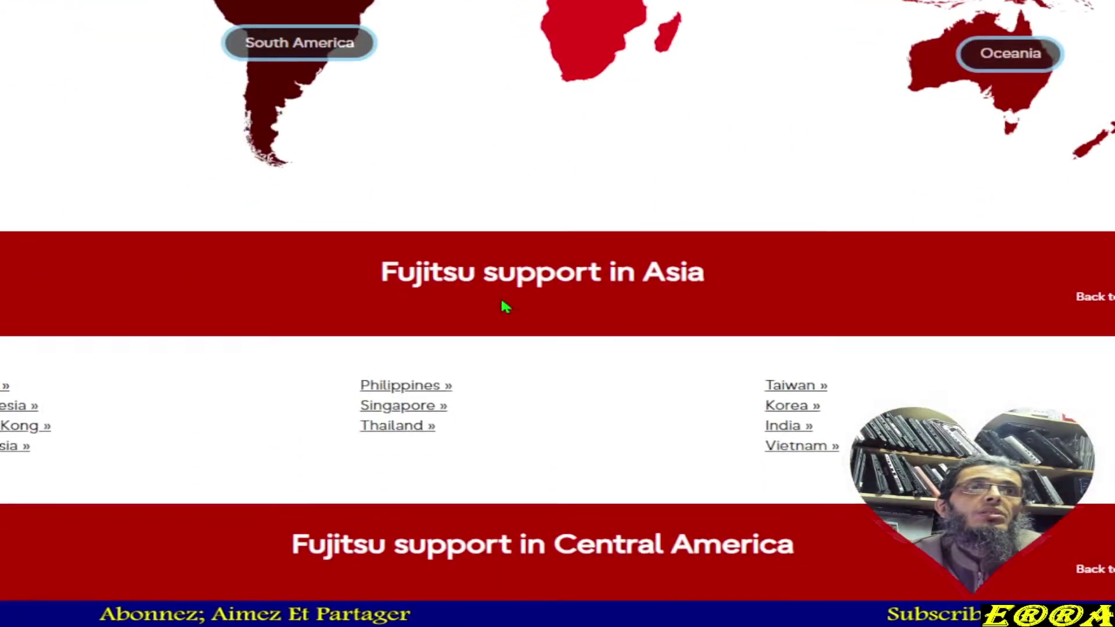
pyautogui.scroll(-4, 502, 301)
pyautogui.scroll(13, 502, 302)
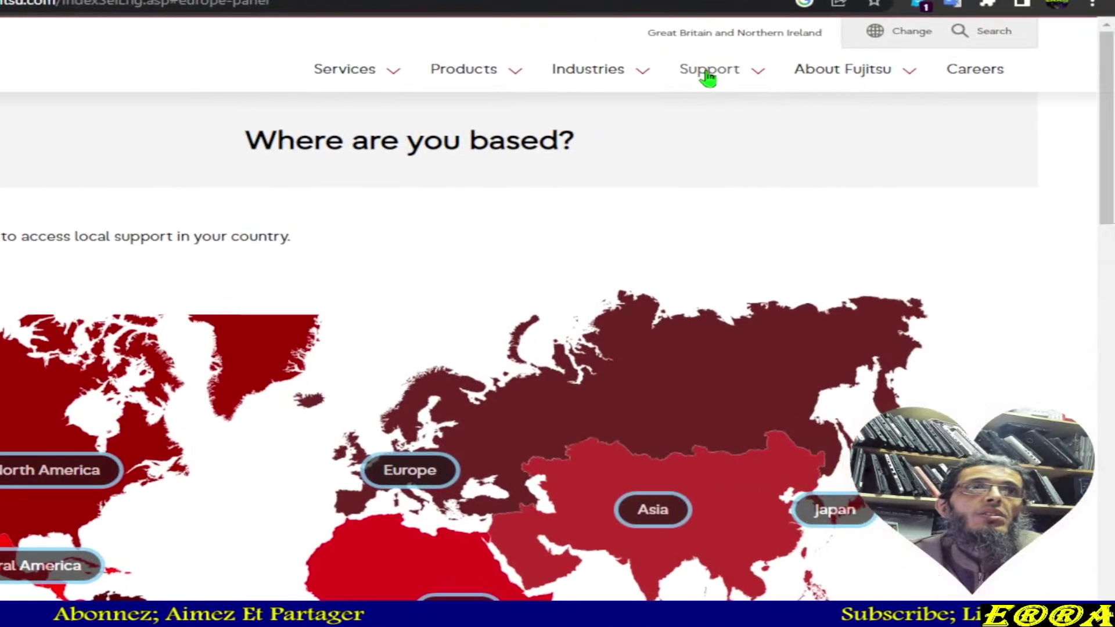
# Step: Open Fujitsu's support downloads for computing products and choose to identify the device by serial-/ident number
pyautogui.click(841, 36)
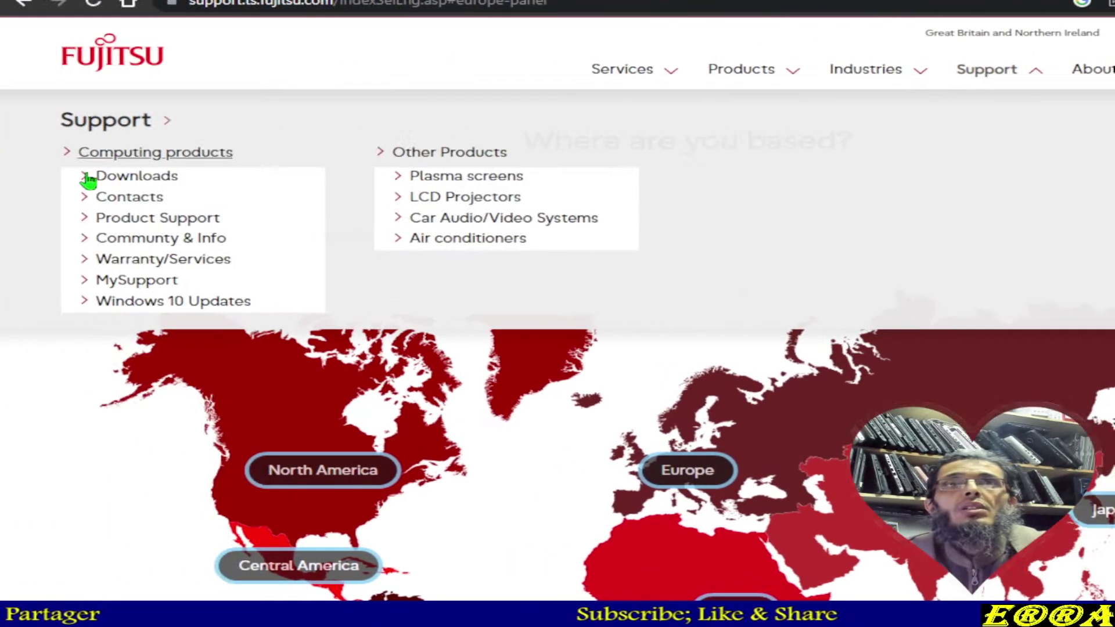
pyautogui.click(133, 183)
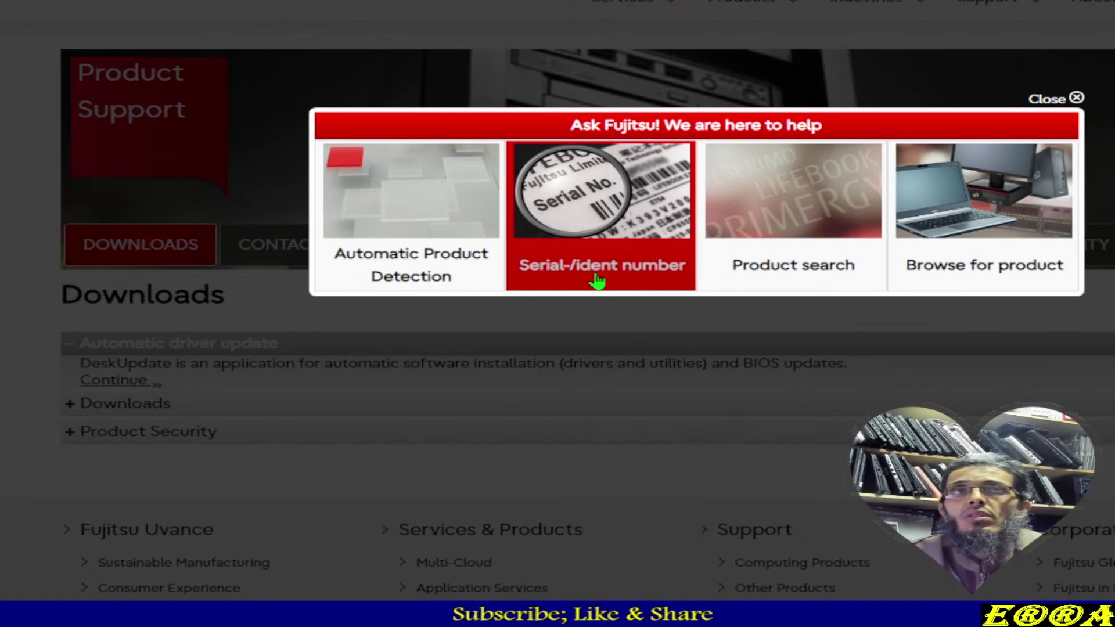
pyautogui.click(598, 281)
pyautogui.scroll(-1, 497, 321)
pyautogui.rightClick(479, 301)
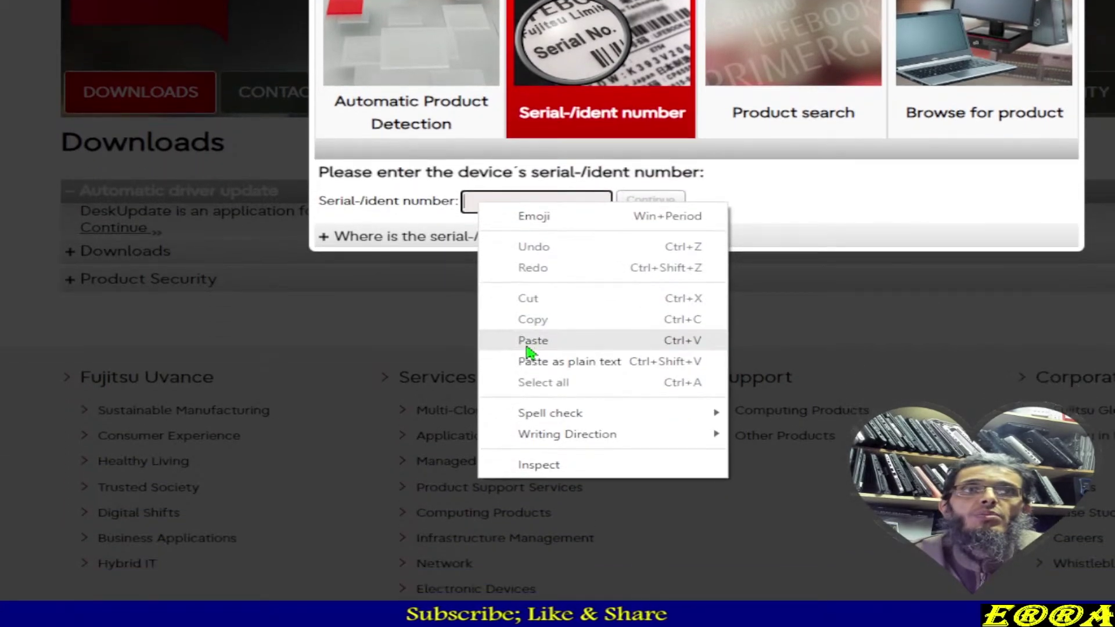
pyautogui.click(531, 439)
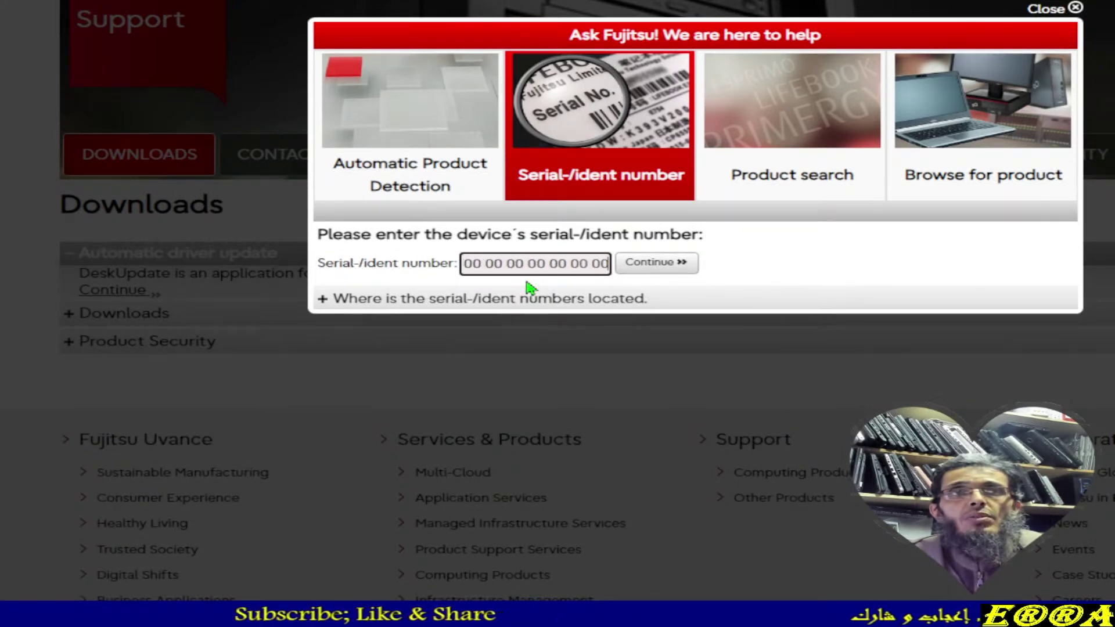
pyautogui.click(527, 283)
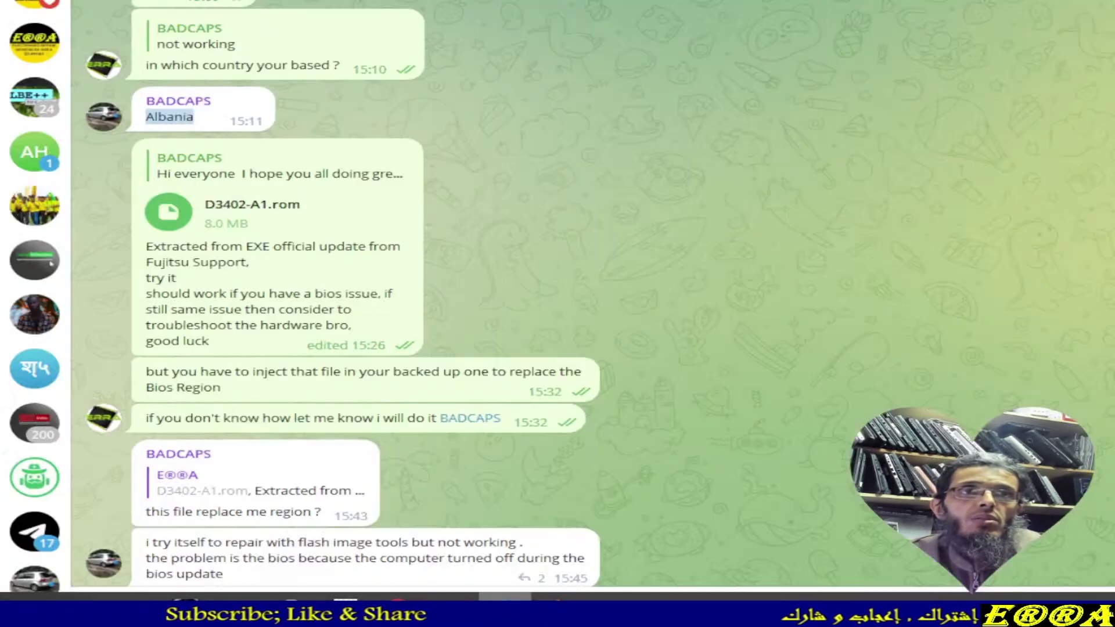
# Step: Switch to Telegram and copy the device serial number from the Esprimo P956 request message
pyautogui.scroll(8, 311, 244)
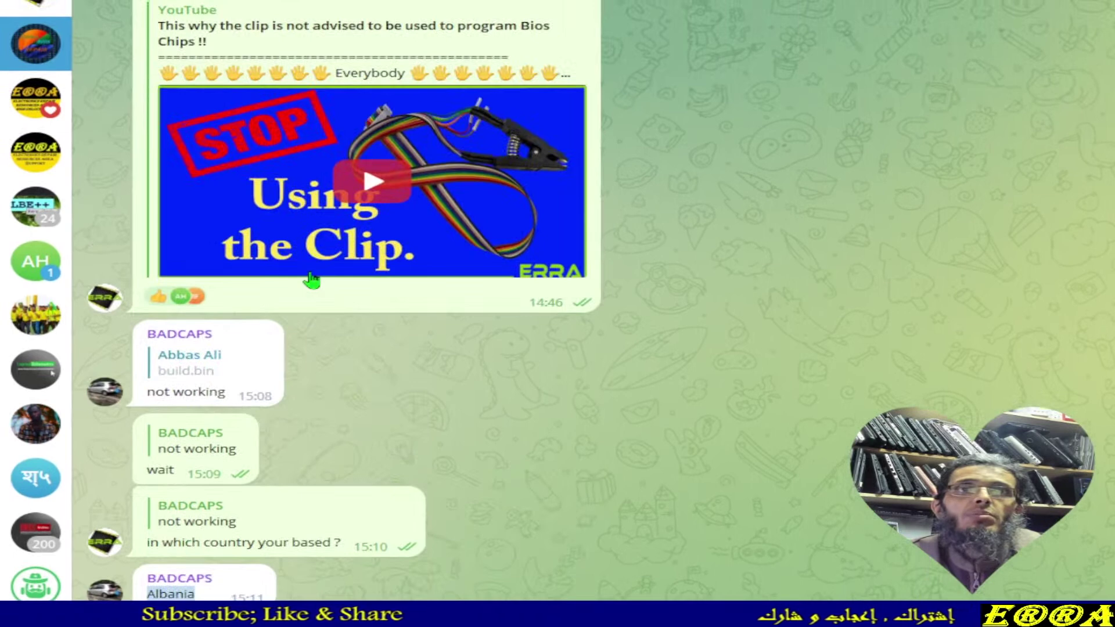
pyautogui.scroll(10, 312, 279)
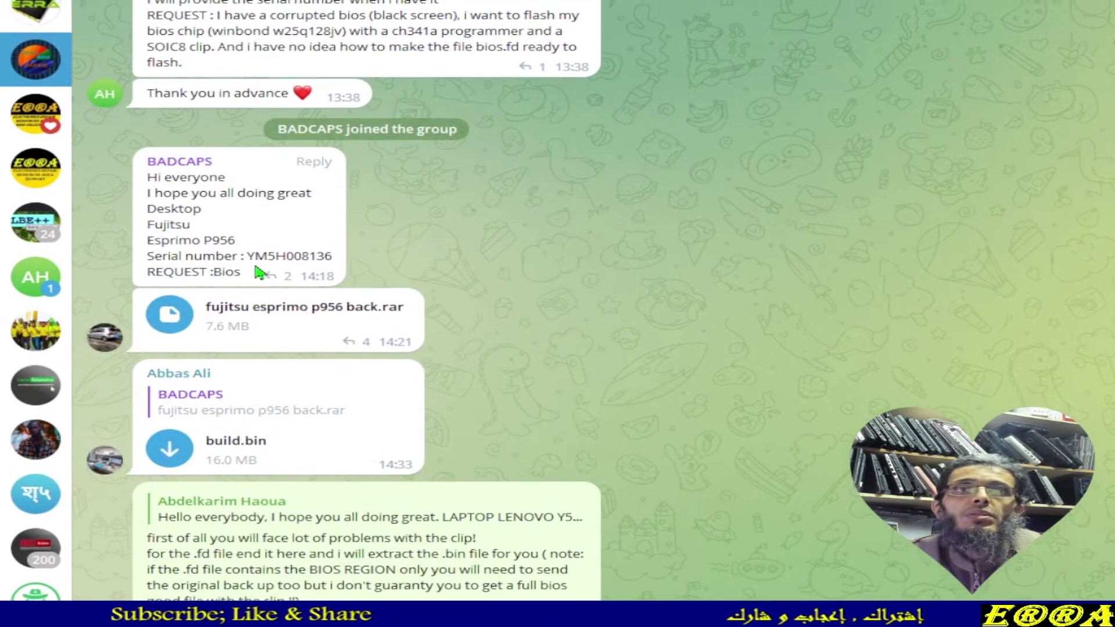
pyautogui.scroll(1, 261, 271)
pyautogui.moveTo(247, 273); pyautogui.dragTo(333, 272)
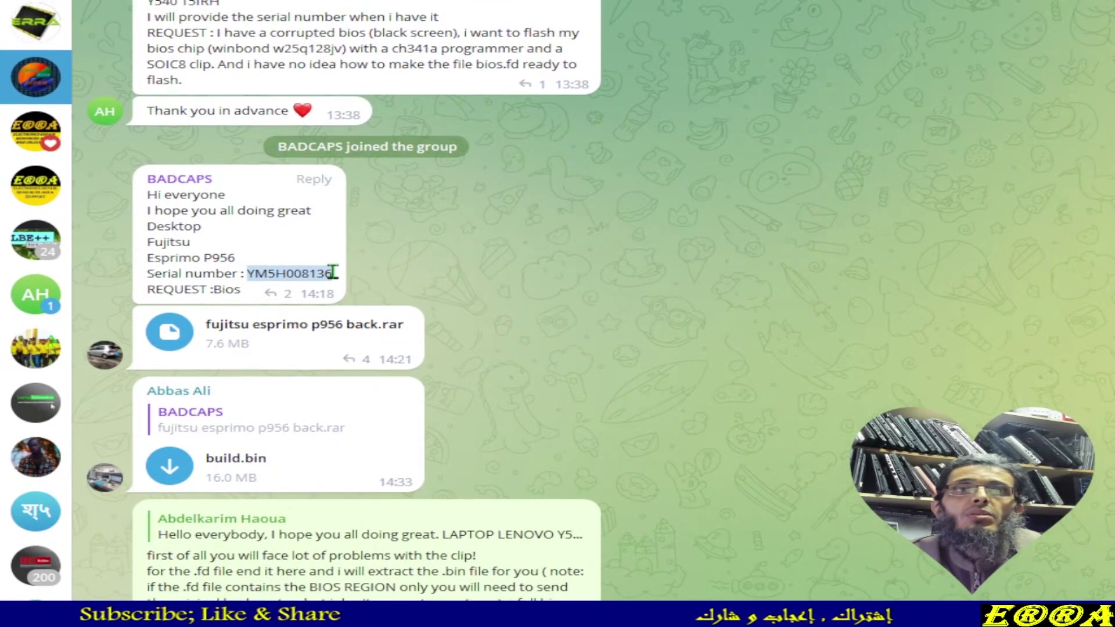
pyautogui.rightClick(318, 272)
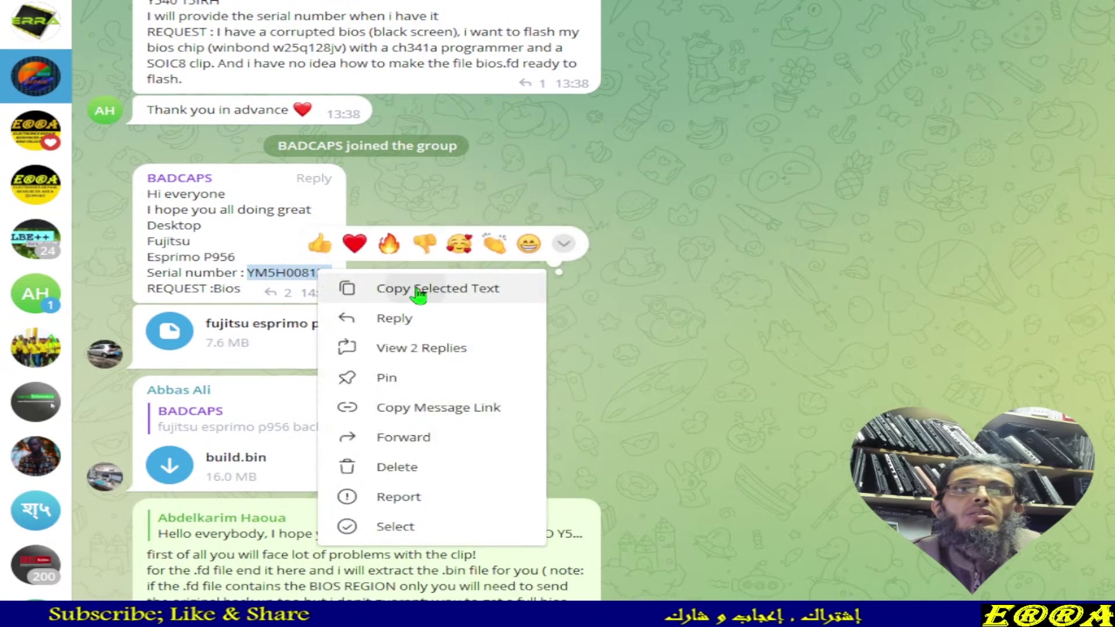
pyautogui.click(417, 291)
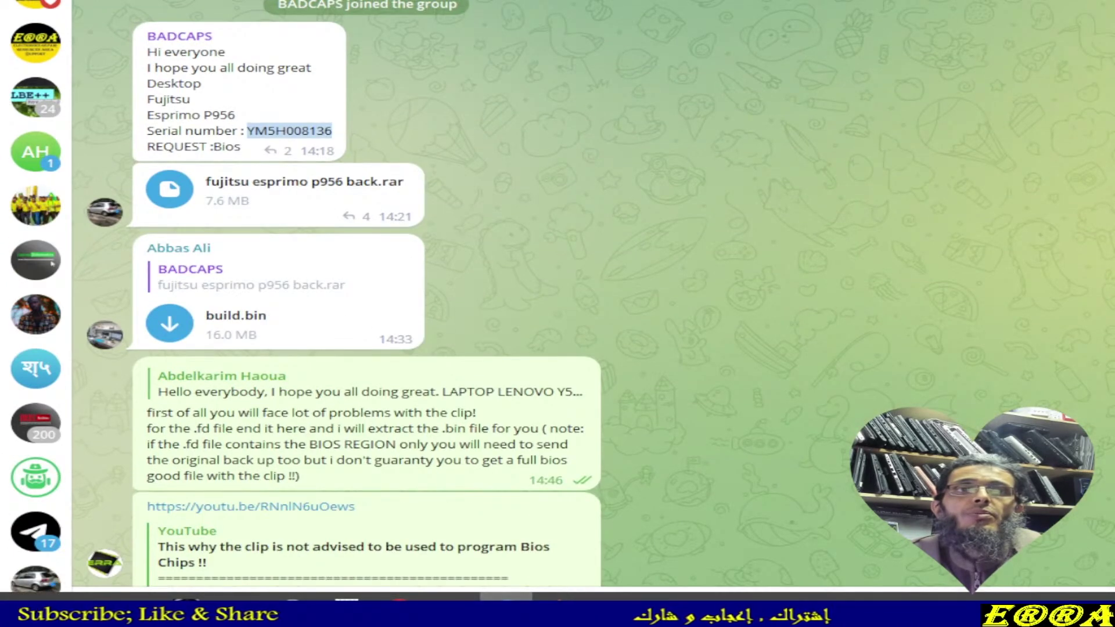
# Step: Return to Chrome, enter the copied device serial number in the Fujitsu product lookup, and continue to the product's downloads
pyautogui.hotkey('alt', 'Tab')
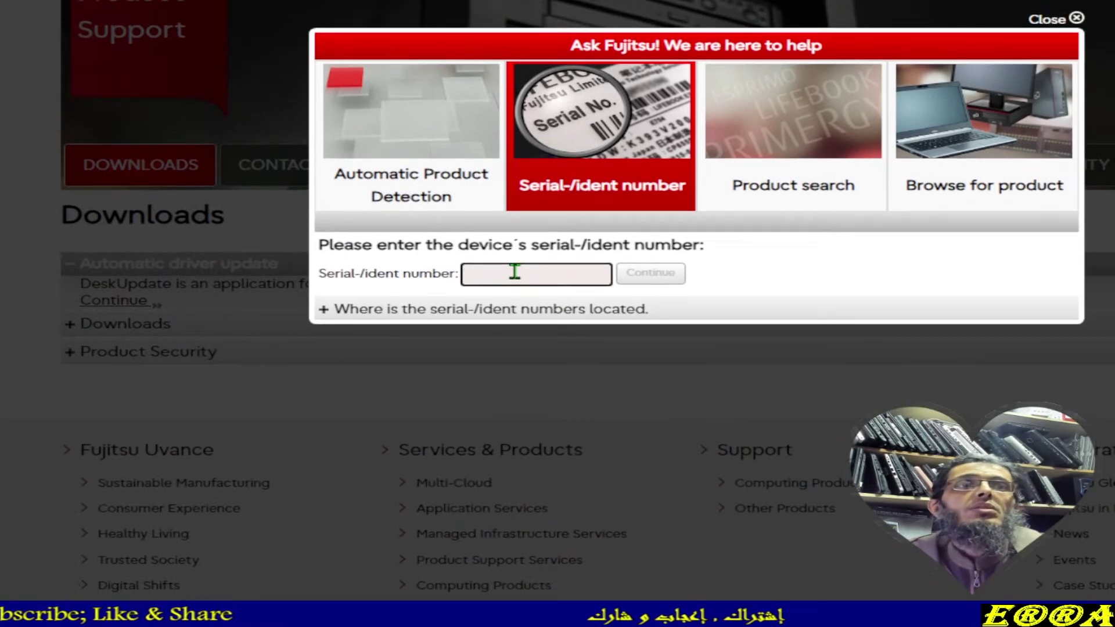
pyautogui.rightClick(517, 275)
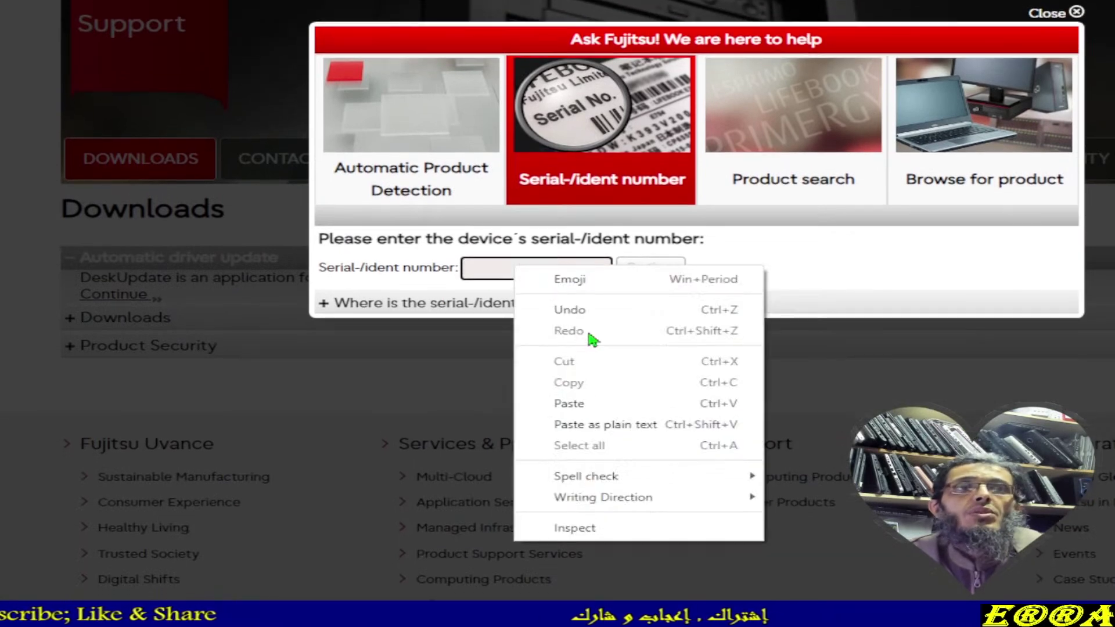
pyautogui.click(577, 411)
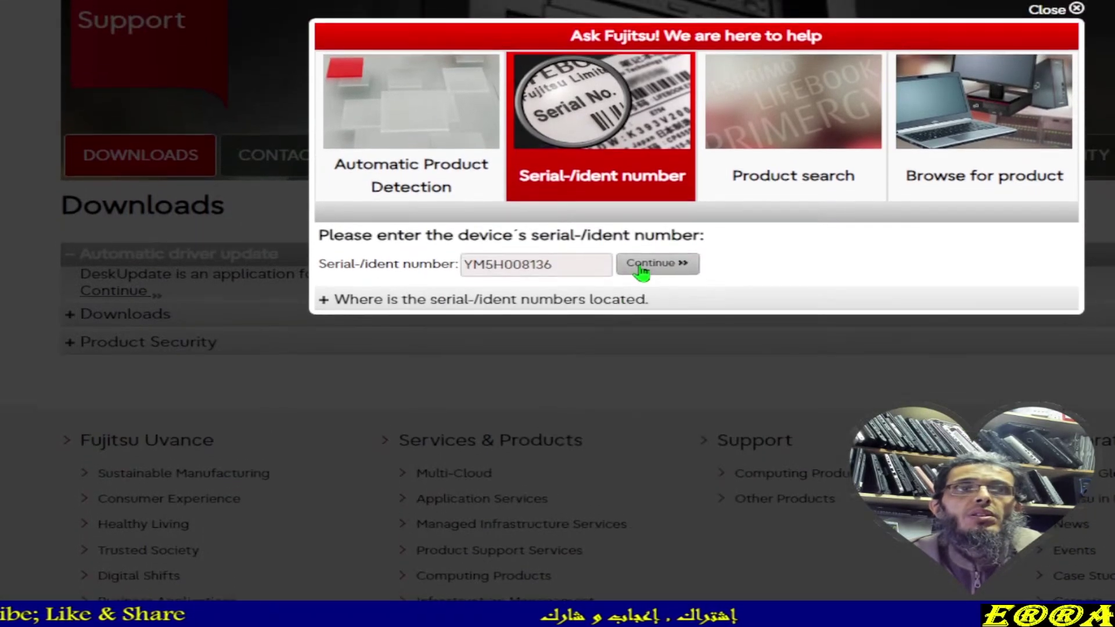
pyautogui.click(643, 202)
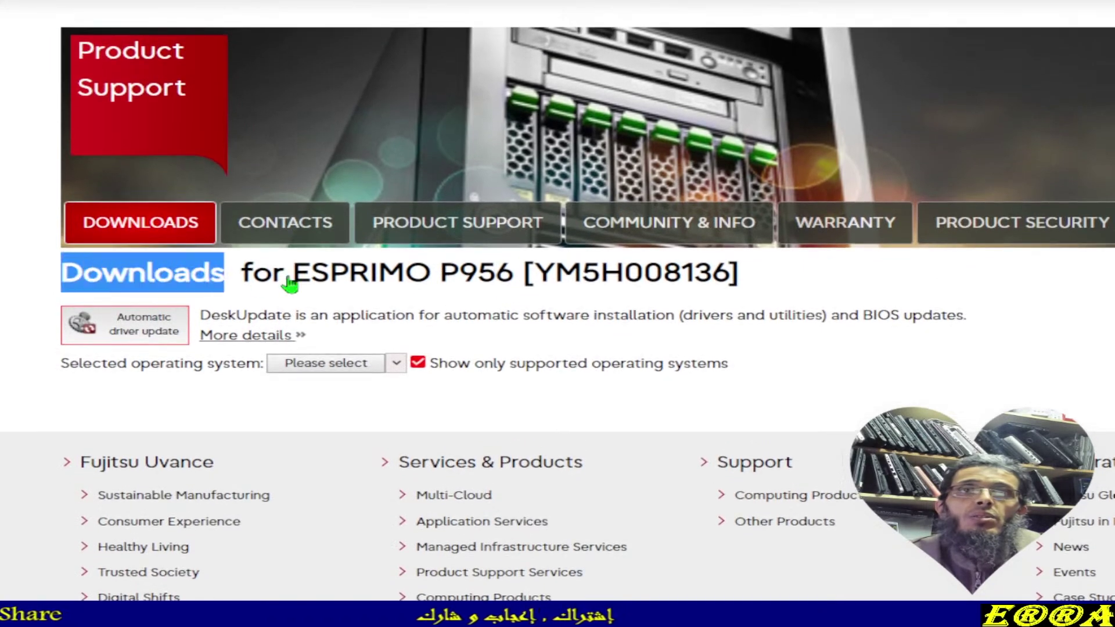
# Step: Compare the product name on the Fujitsu downloads page with the model given in the Telegram request message
pyautogui.moveTo(289, 284); pyautogui.dragTo(773, 273)
pyautogui.click(776, 273)
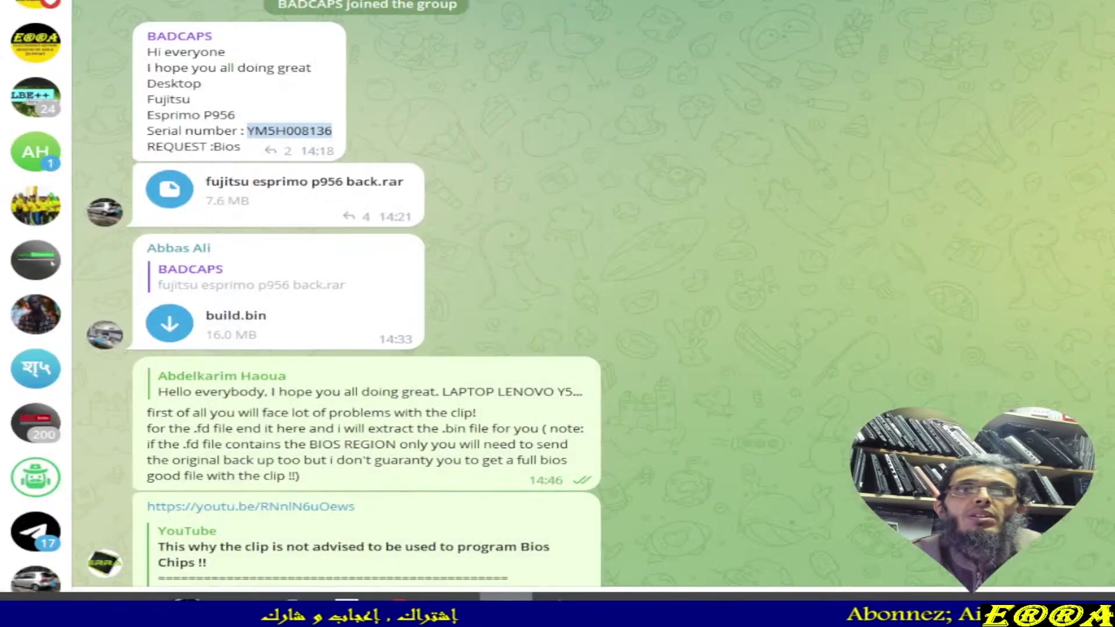
pyautogui.scroll(3, 150, 268)
pyautogui.moveTo(150, 268); pyautogui.dragTo(232, 269)
pyautogui.scroll(-2, 320, 389)
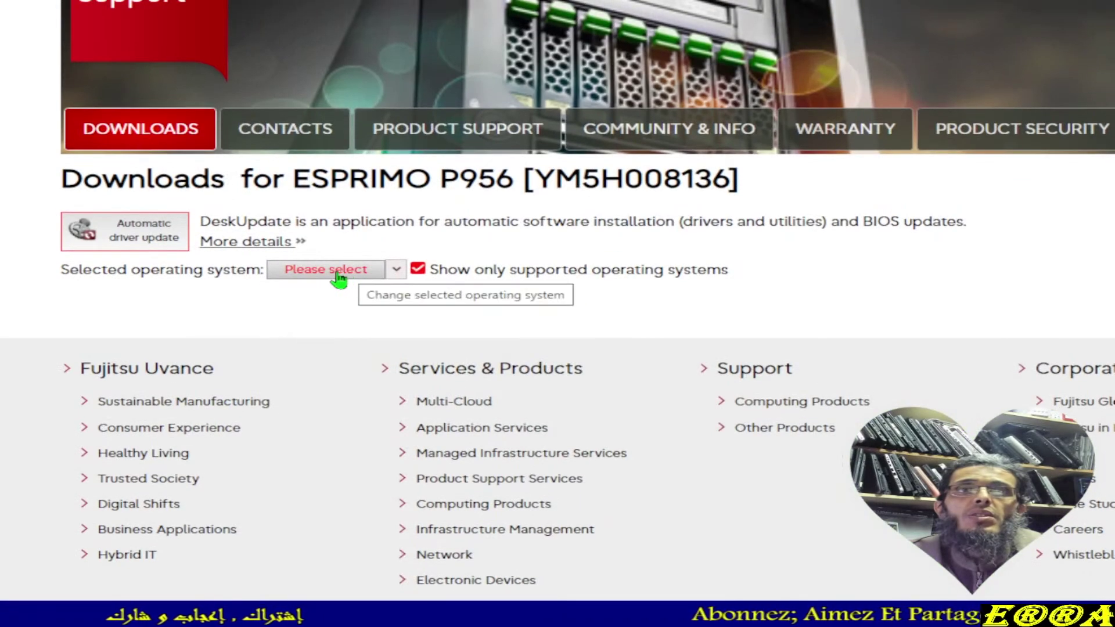
# Step: Select Windows 10 (64-bit) as the operating system for the Esprimo P956 and show its BIOS downloads
pyautogui.click(338, 276)
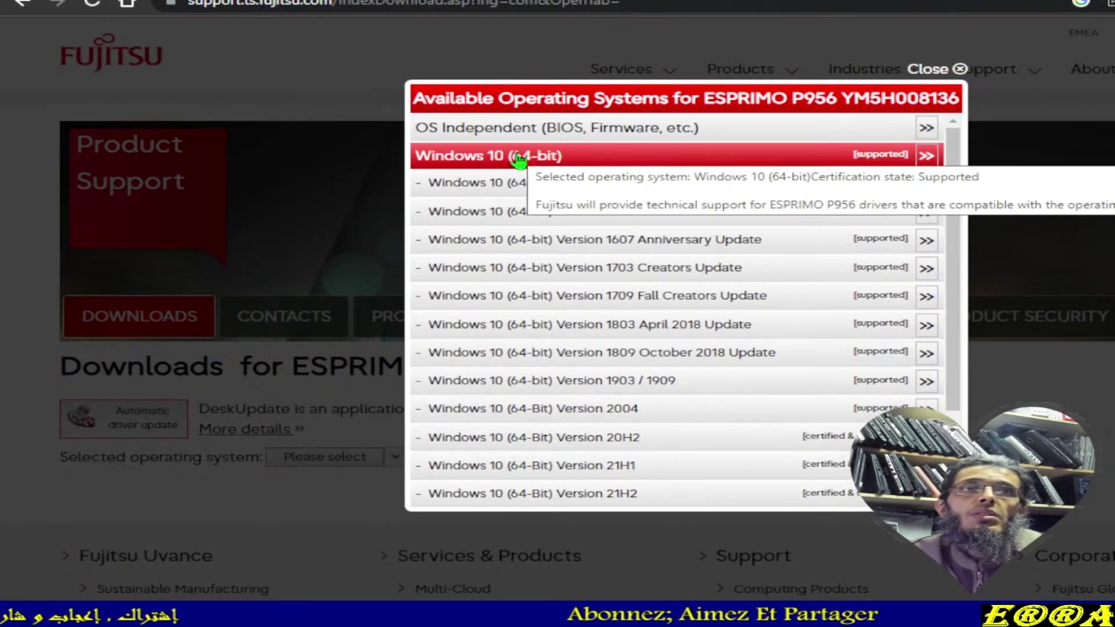
pyautogui.click(520, 159)
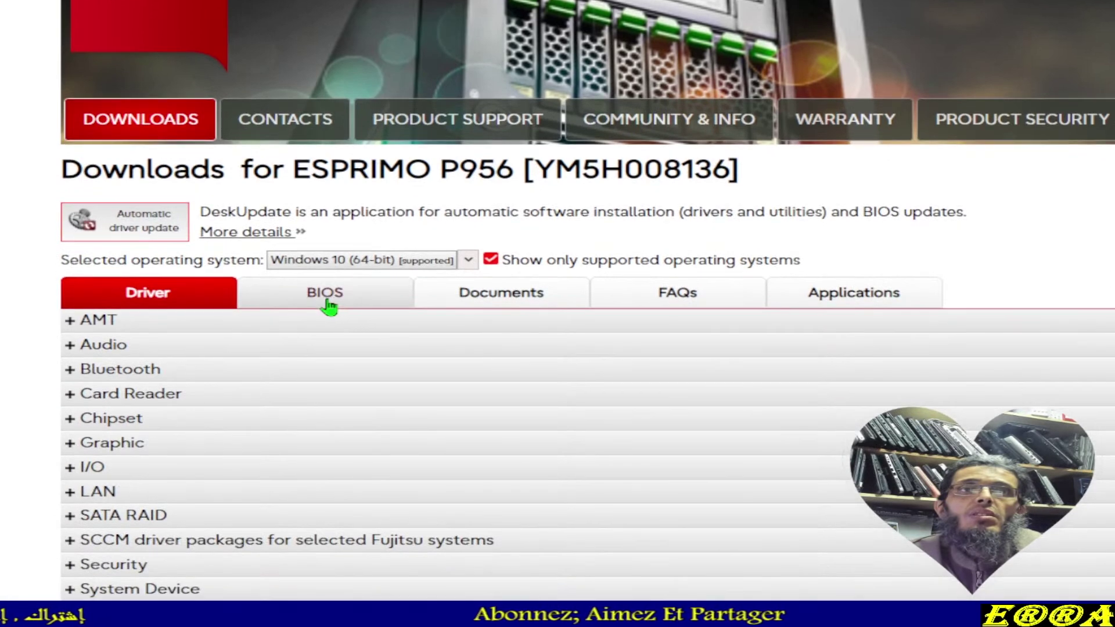
pyautogui.click(323, 299)
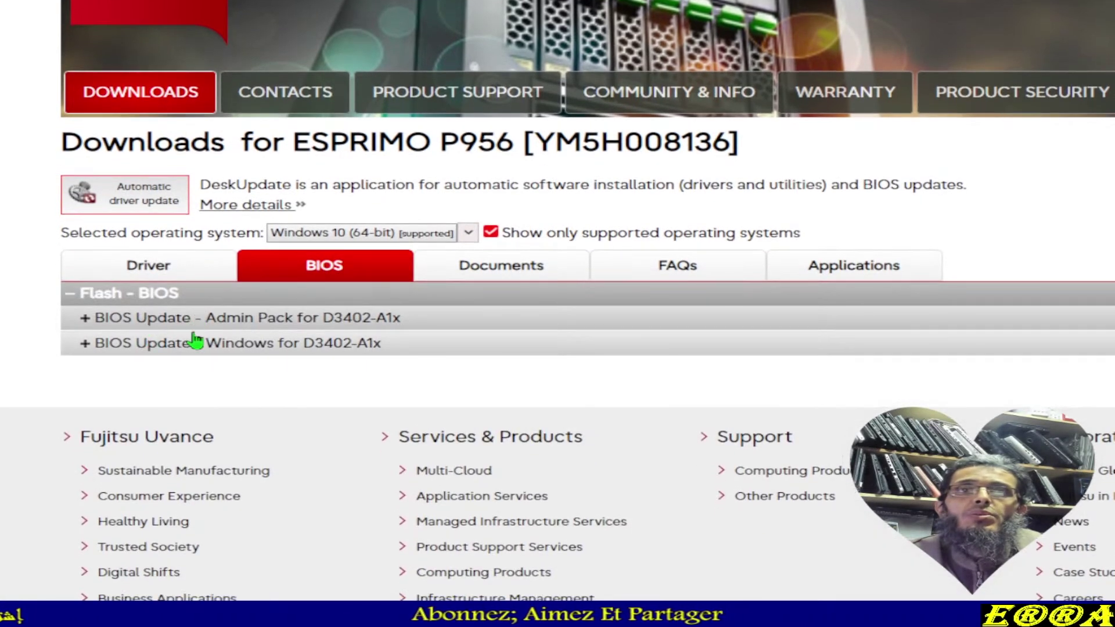
# Step: Expand the Admin Pack BIOS update for D3402-A1x, request the R1.33.0 flash files, accept the terms and start the download
pyautogui.click(263, 323)
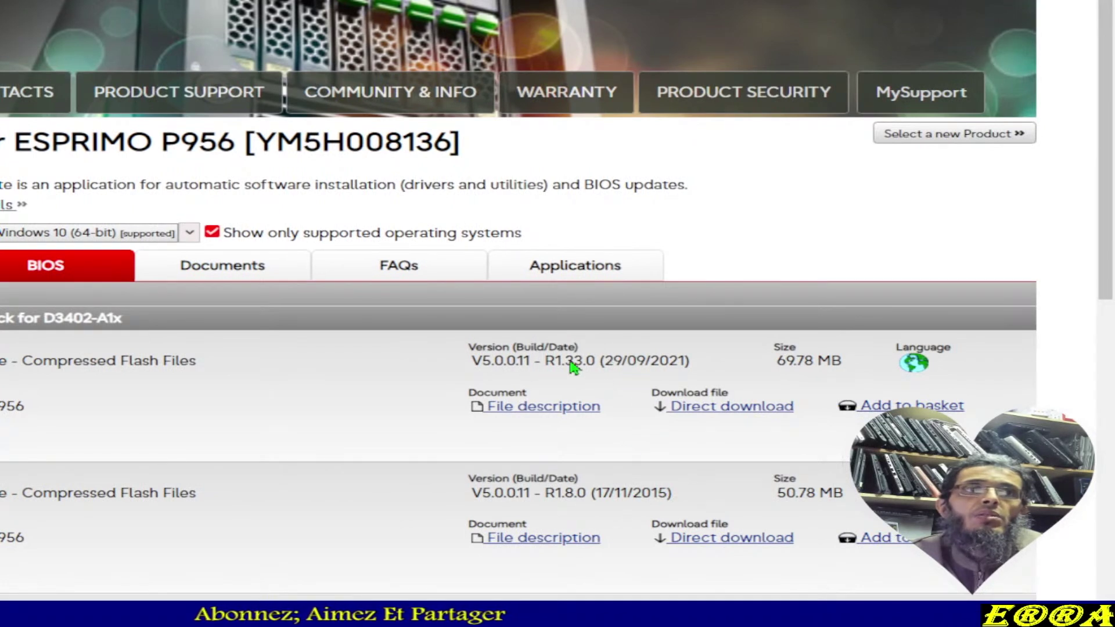
pyautogui.click(720, 414)
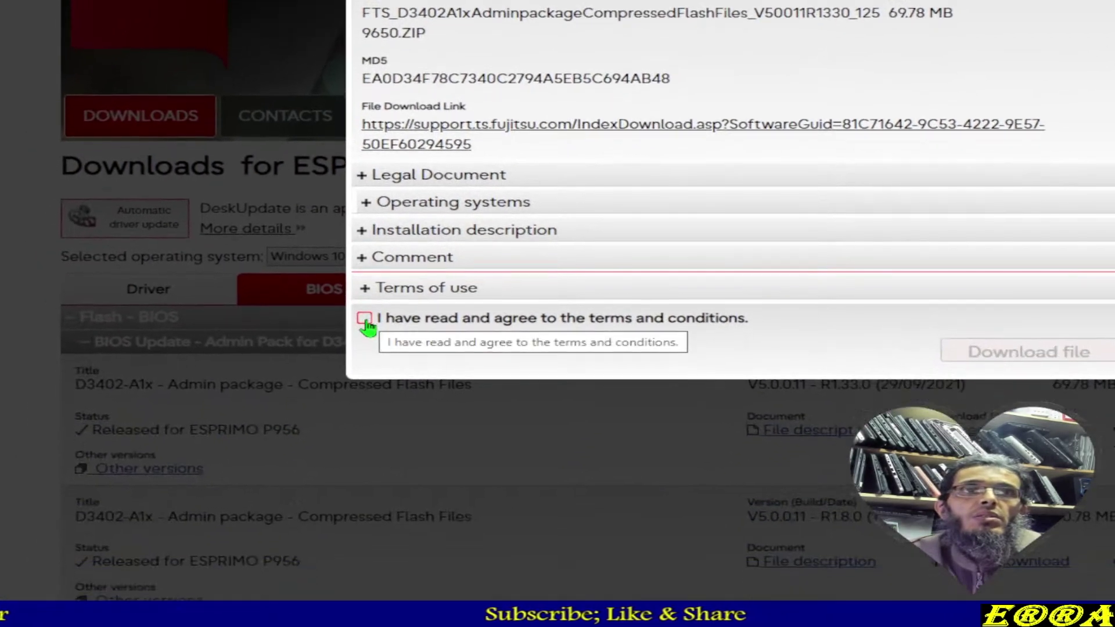
pyautogui.click(272, 519)
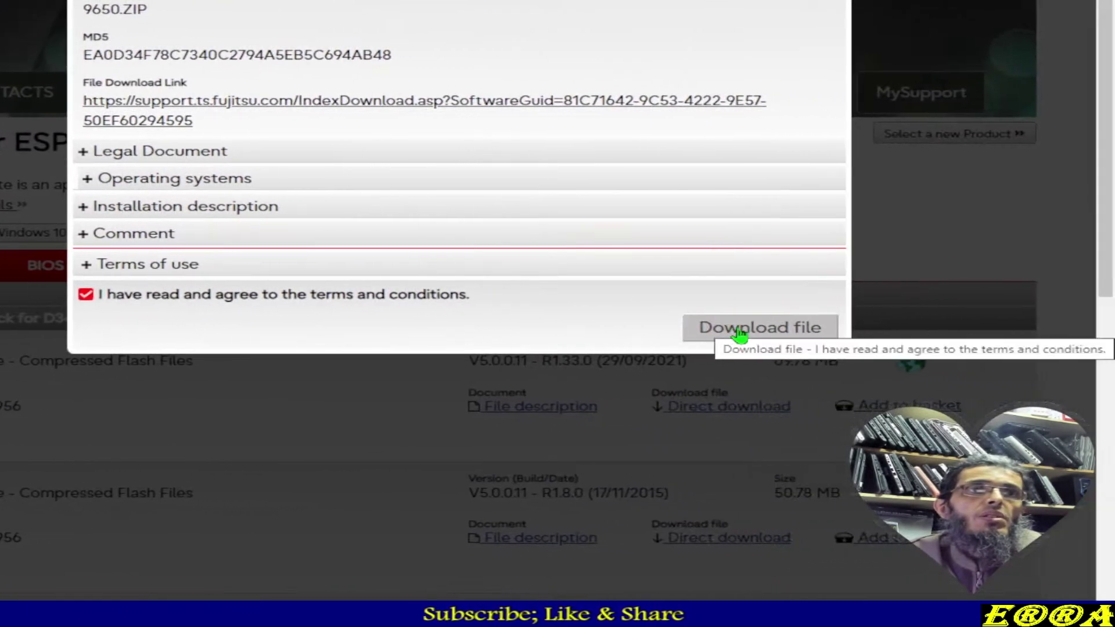
pyautogui.click(739, 332)
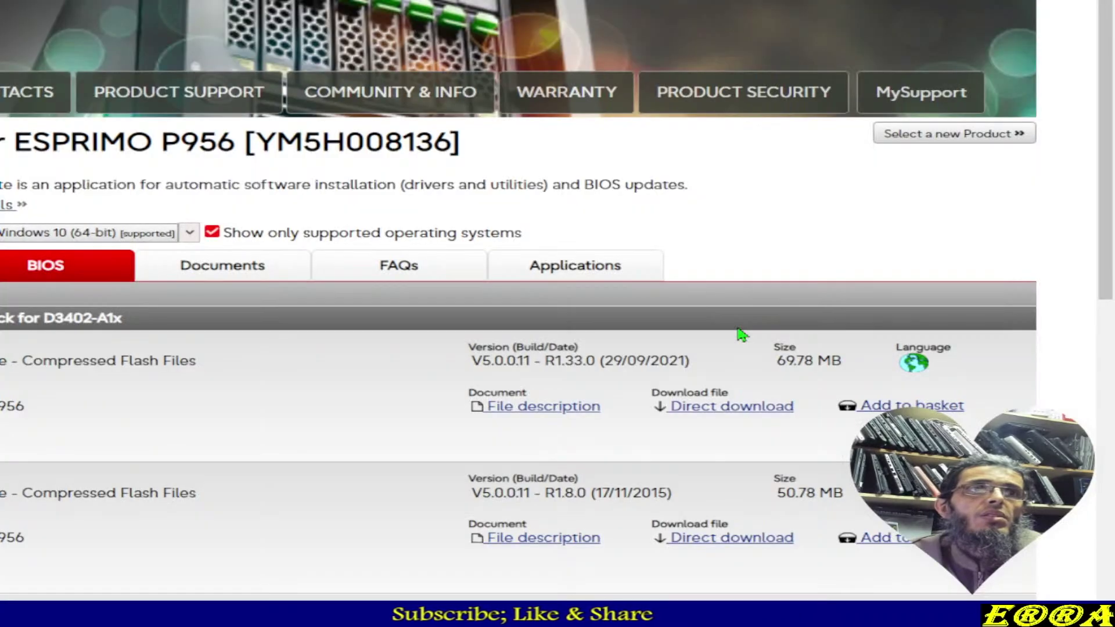
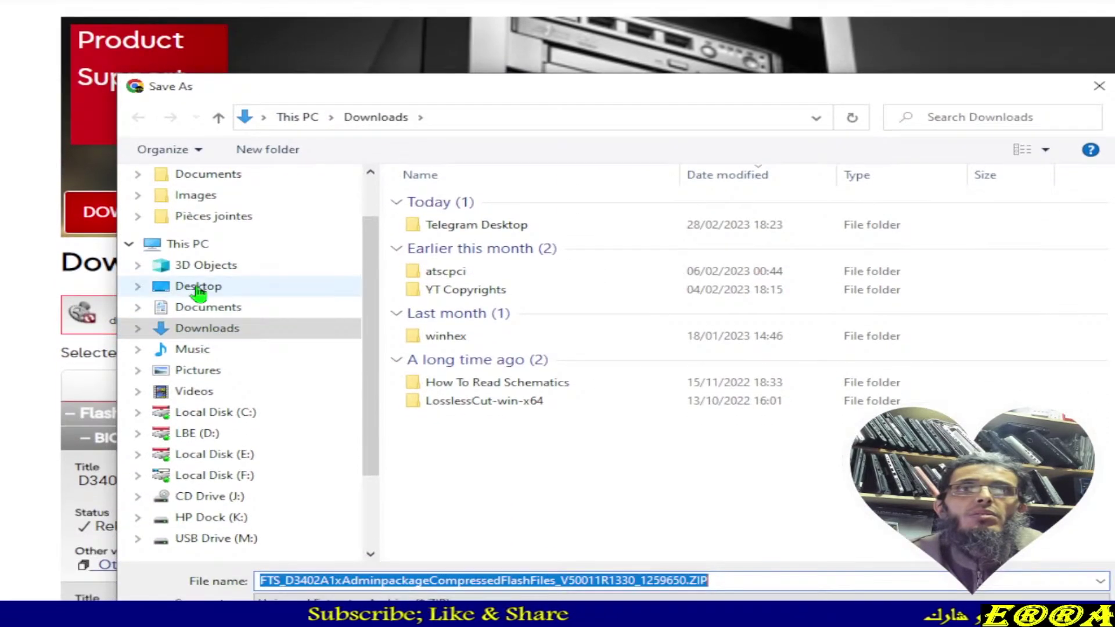
# Step: Save the ZIP in a new folder named EXE inside Bios Fixing > Telegram Bios Repair > BADCAPS on the Desktop
pyautogui.doubleClick(451, 278)
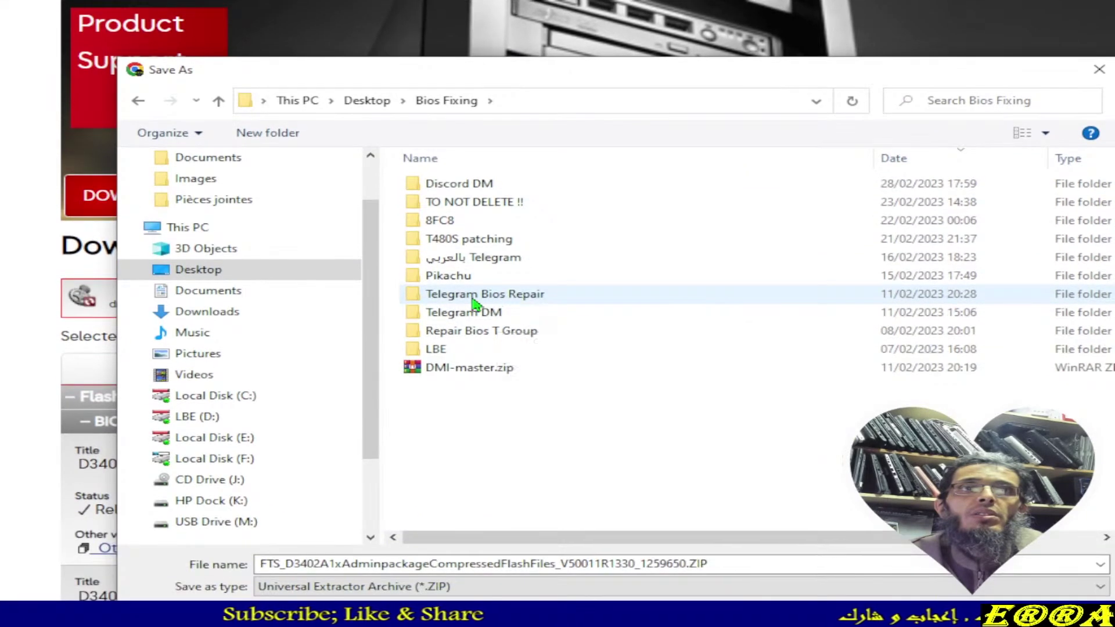
pyautogui.doubleClick(471, 296)
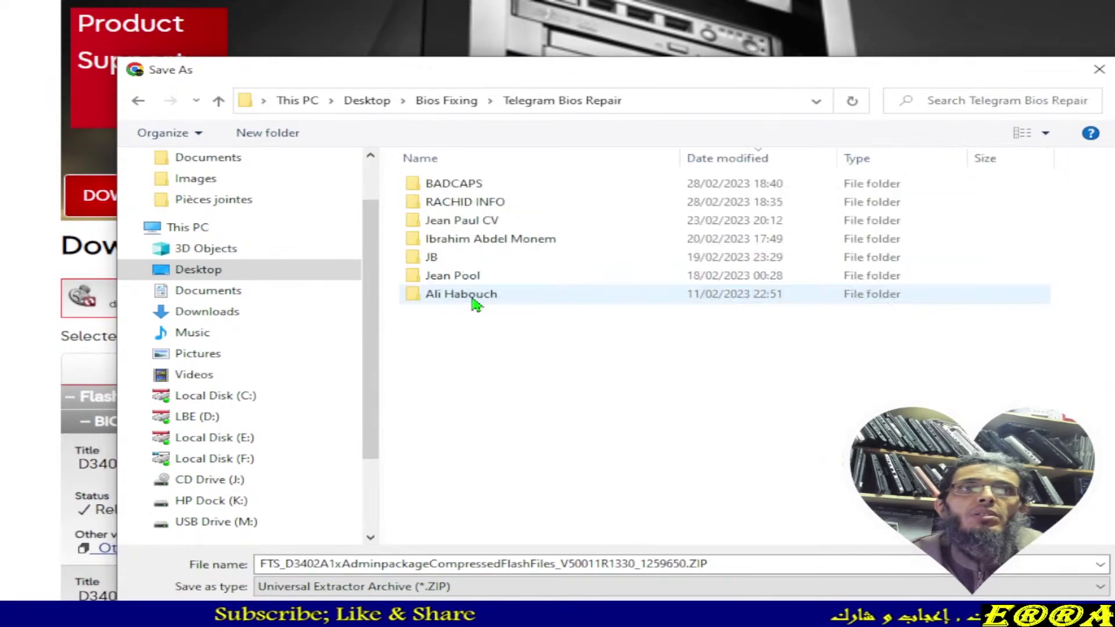
pyautogui.doubleClick(454, 183)
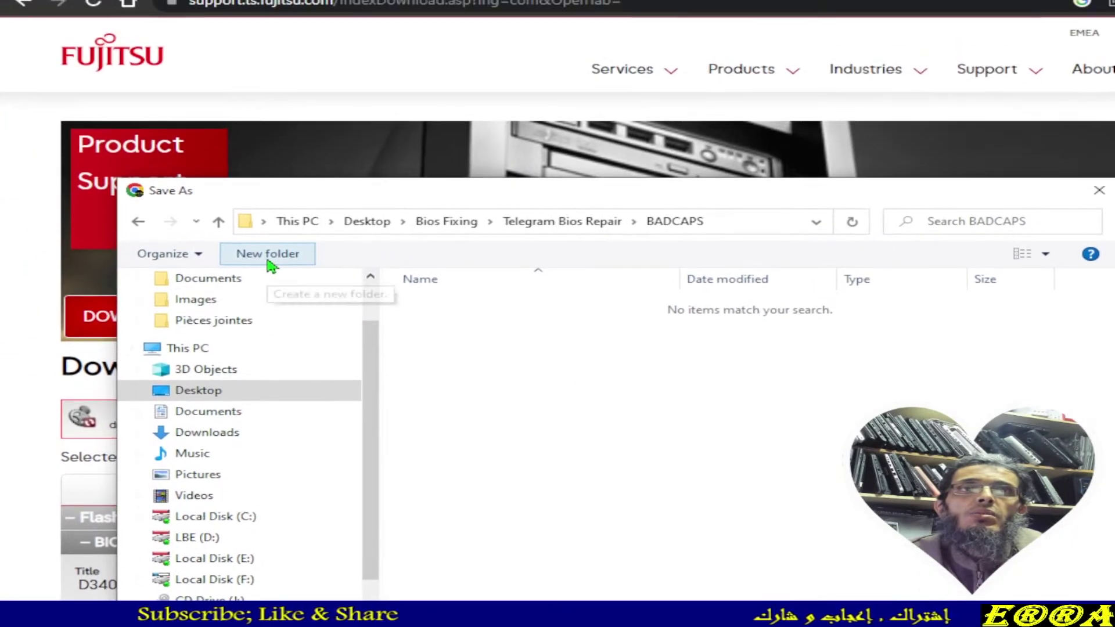
pyautogui.click(218, 92)
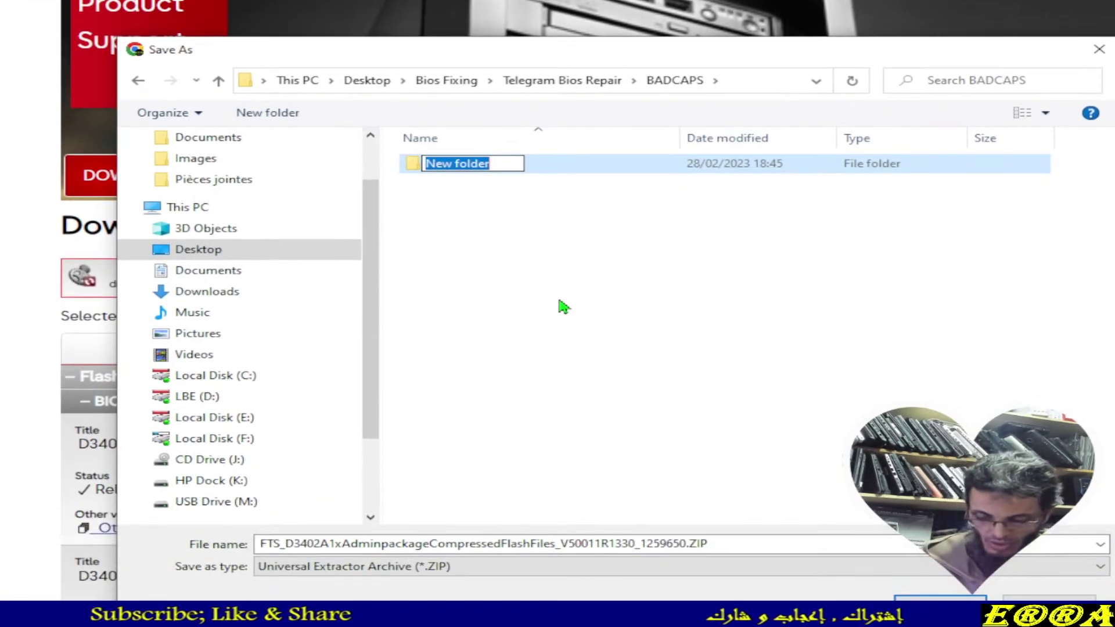
pyautogui.write('EXE')
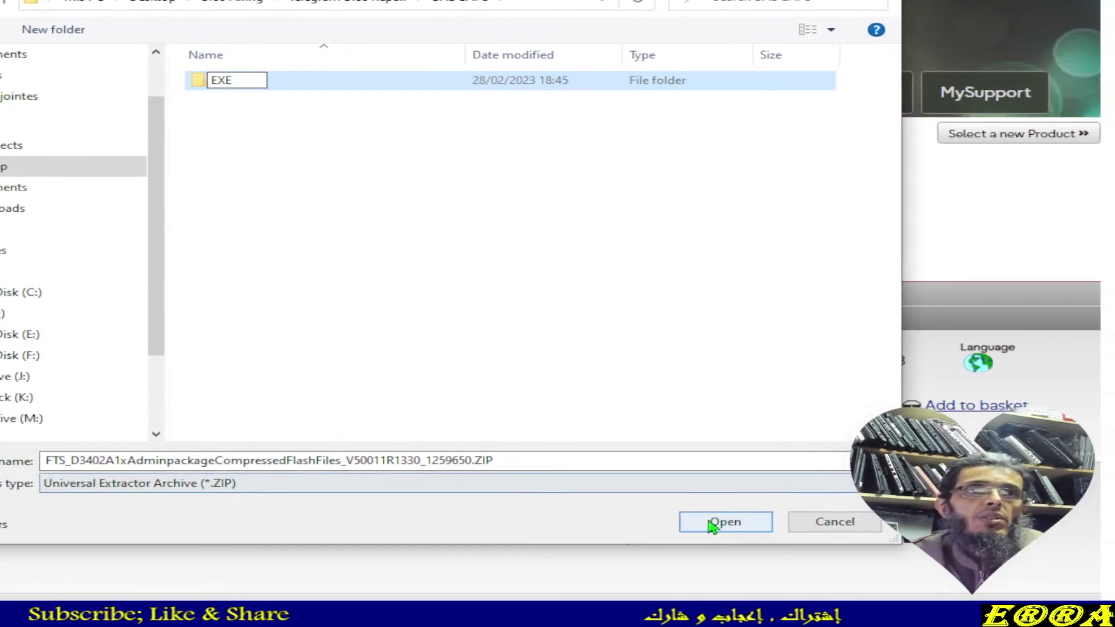
pyautogui.click(926, 609)
pyautogui.click(711, 523)
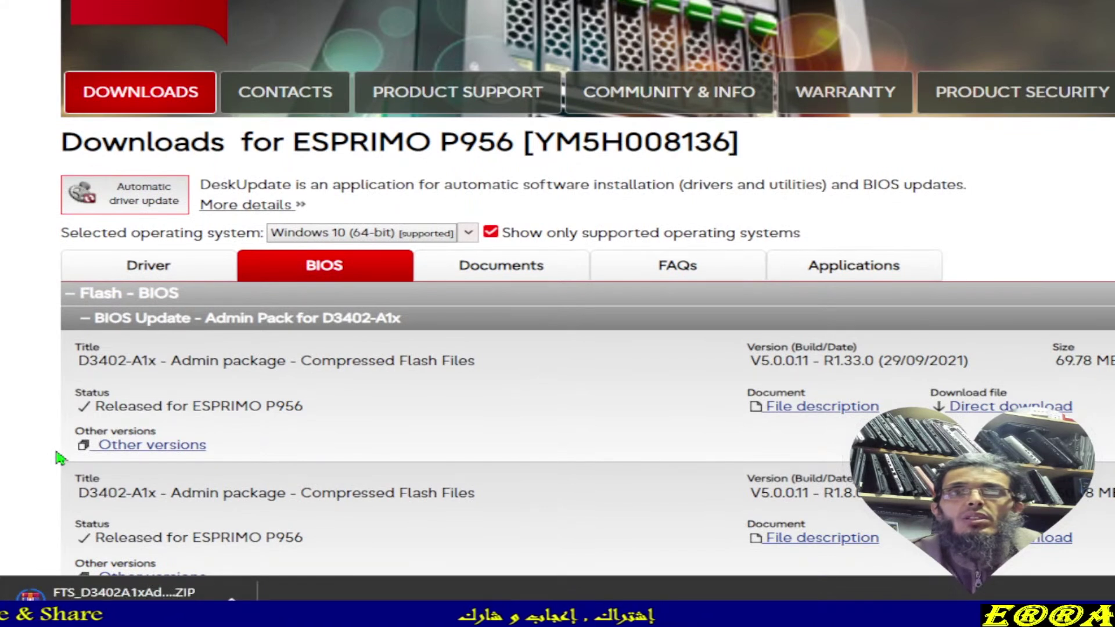
# Step: Show the downloaded ZIP in its folder, go up to BADCAPS and extract fujitsu esprimo p956 back.rar there
pyautogui.rightClick(75, 597)
pyautogui.click(113, 558)
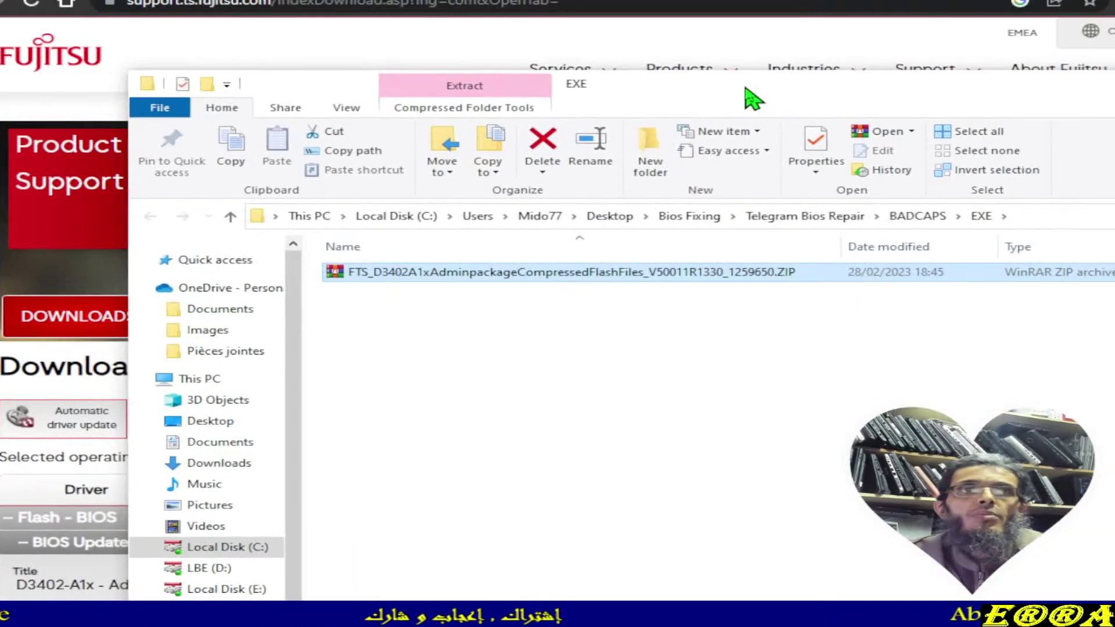
pyautogui.click(230, 211)
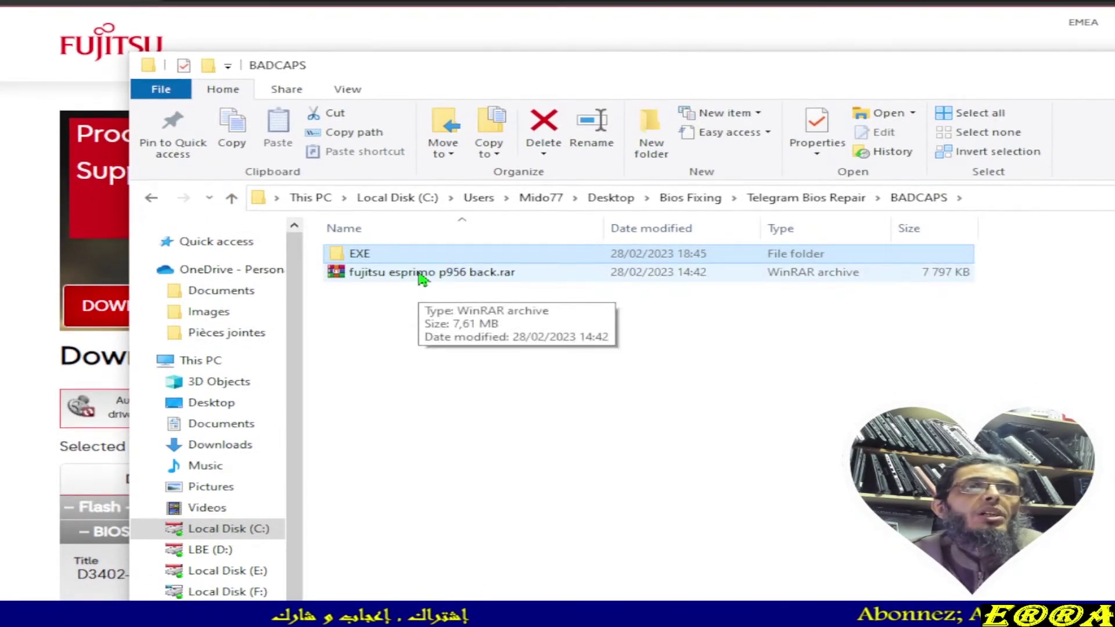
pyautogui.rightClick(421, 278)
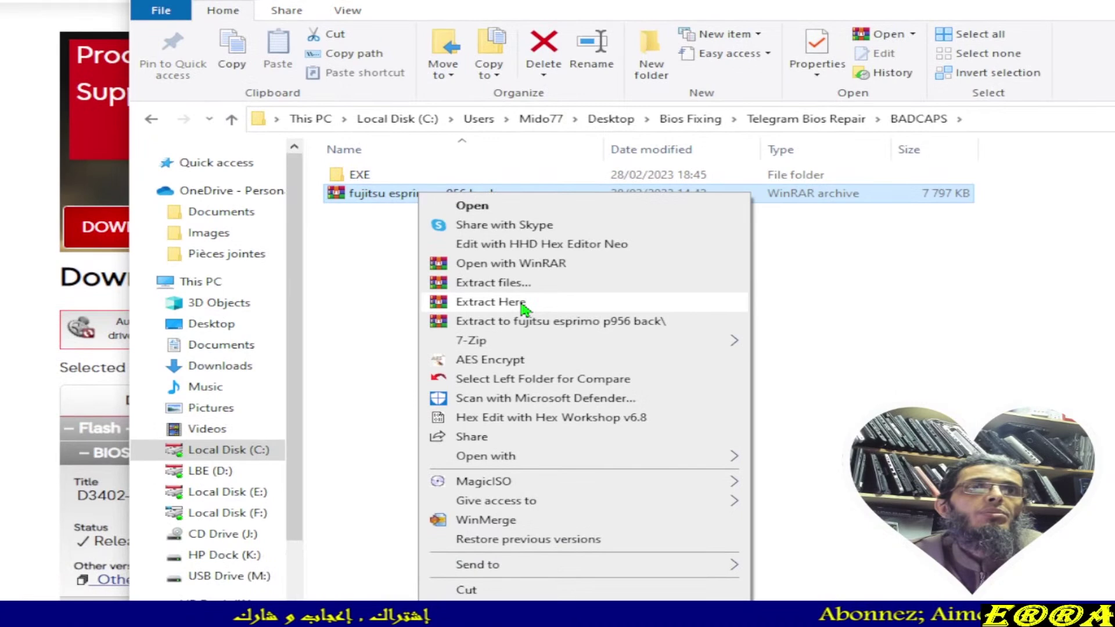
pyautogui.click(524, 303)
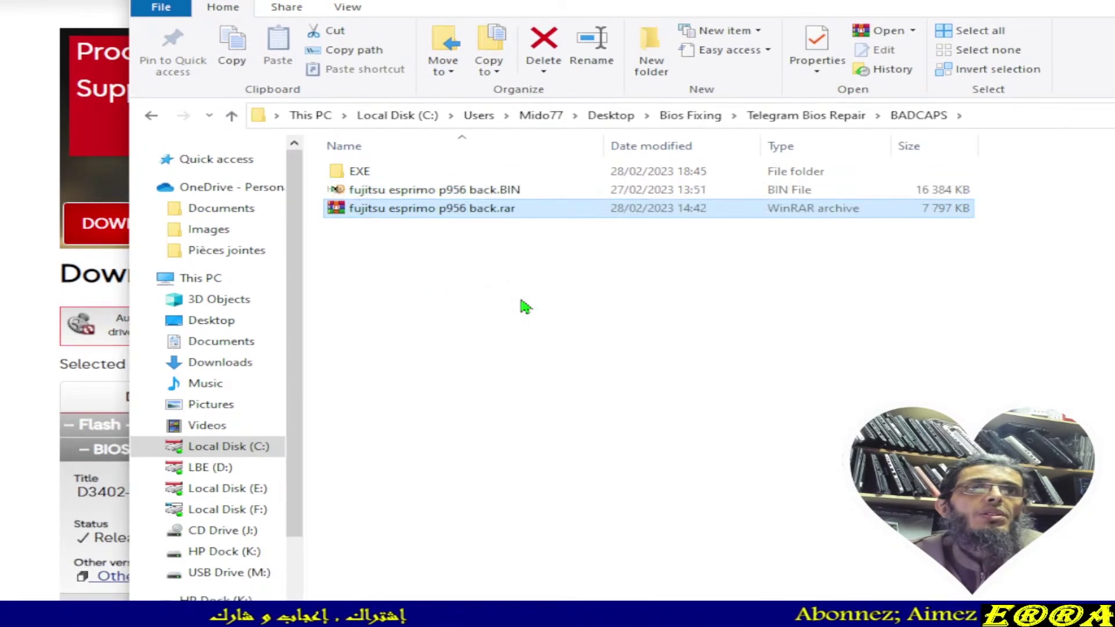
# Step: Open fujitsu esprimo p956 back.BIN in HxD and examine the bytes at the beginning and end of the dump
pyautogui.doubleClick(462, 247)
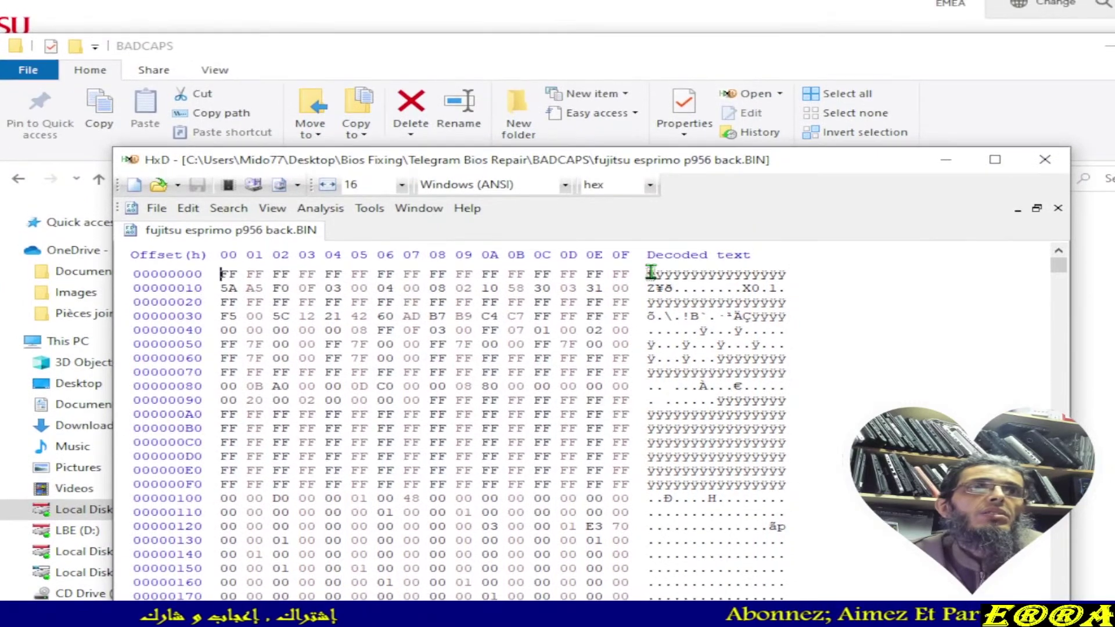
pyautogui.moveTo(650, 271); pyautogui.dragTo(708, 386)
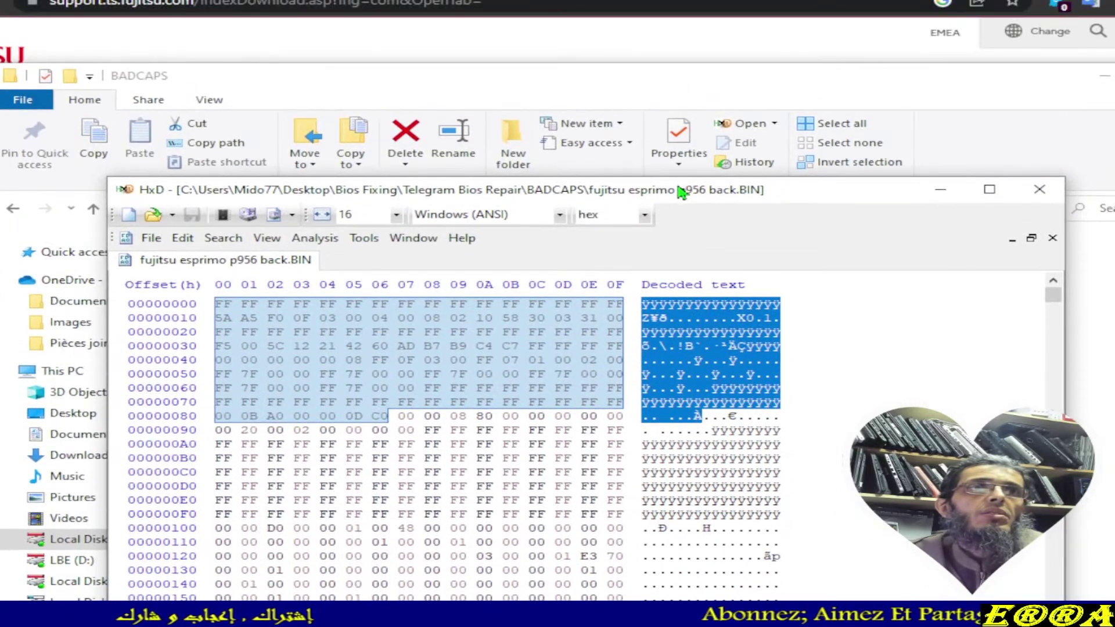
pyautogui.moveTo(681, 192); pyautogui.dragTo(667, 17)
pyautogui.moveTo(901, 119); pyautogui.dragTo(901, 526)
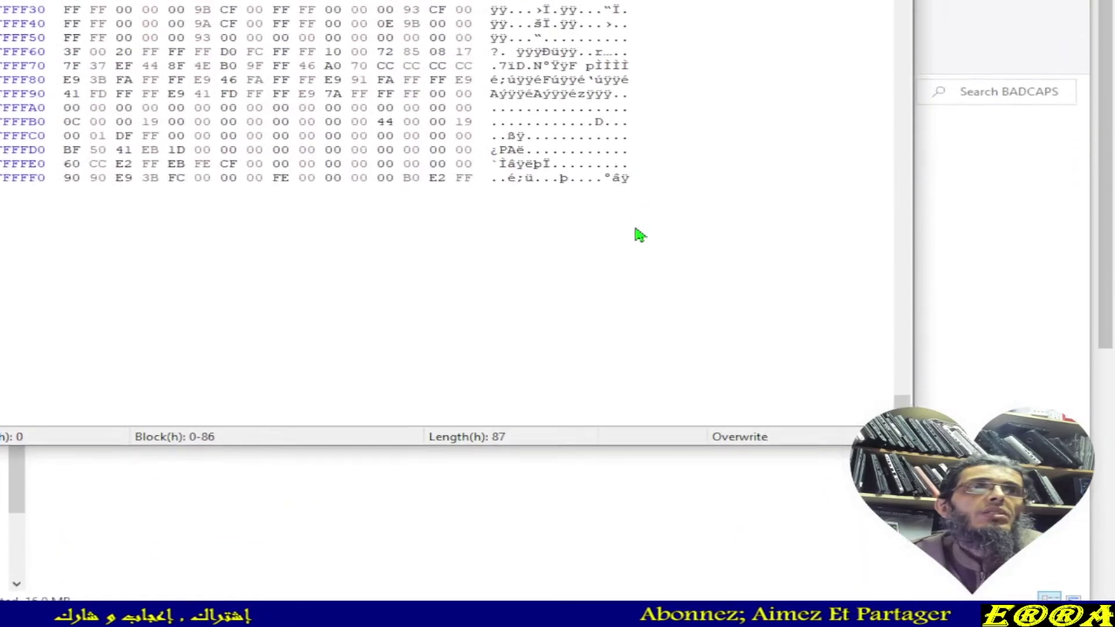
pyautogui.moveTo(627, 172); pyautogui.dragTo(398, 156)
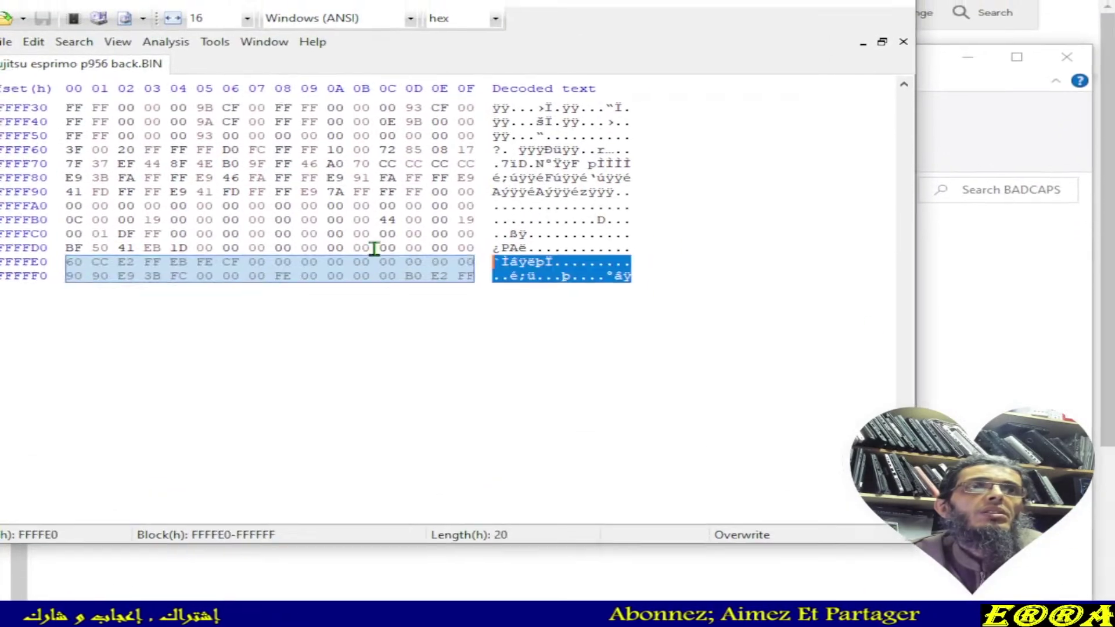
pyautogui.moveTo(398, 256); pyautogui.dragTo(377, 175)
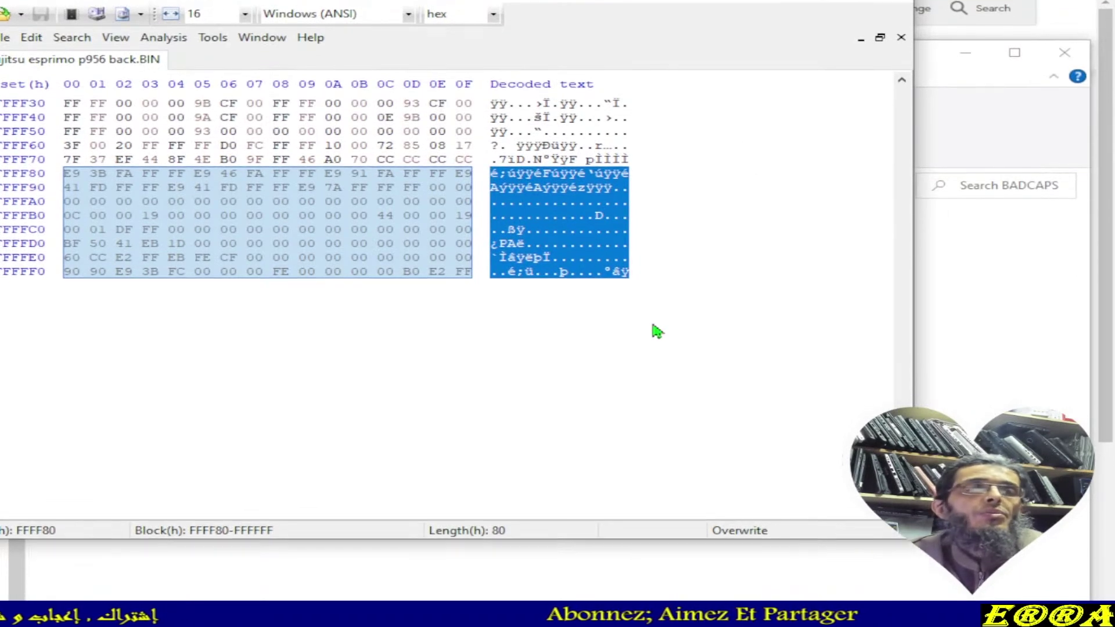
# Step: Switch back to File Explorer and extract the downloaded Fujitsu BIOS ZIP inside the EXE folder
pyautogui.click(612, 261)
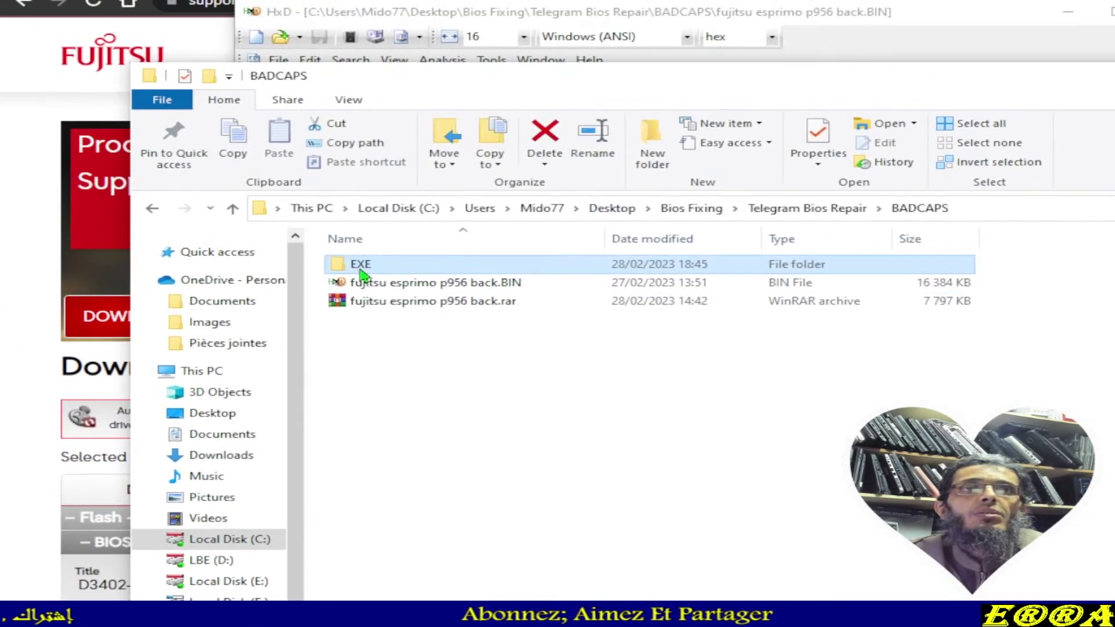
pyautogui.doubleClick(325, 253)
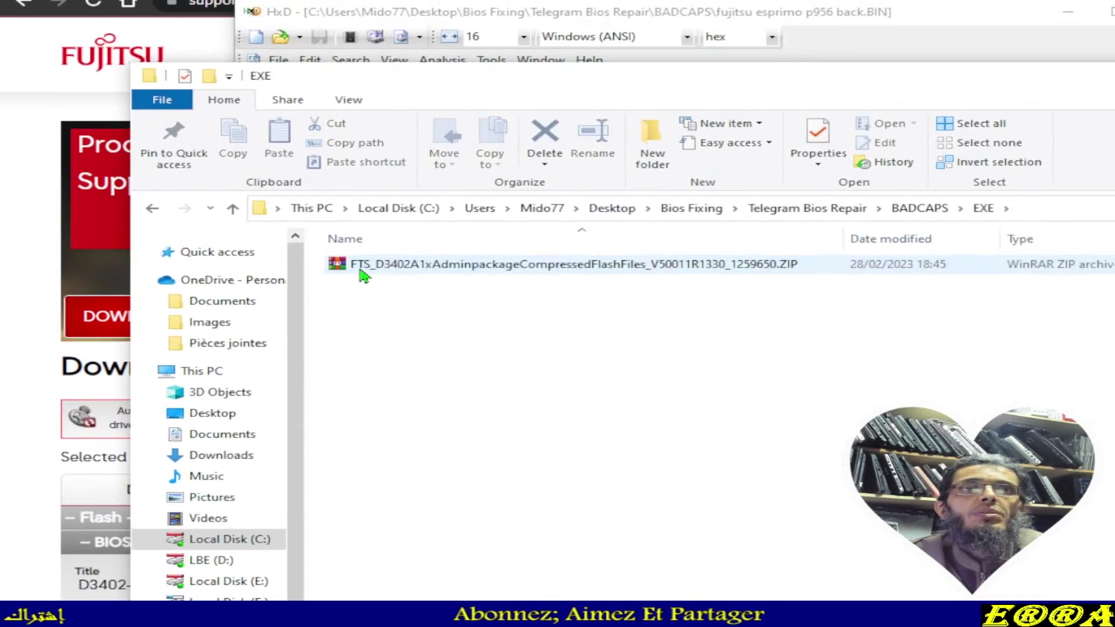
pyautogui.rightClick(420, 270)
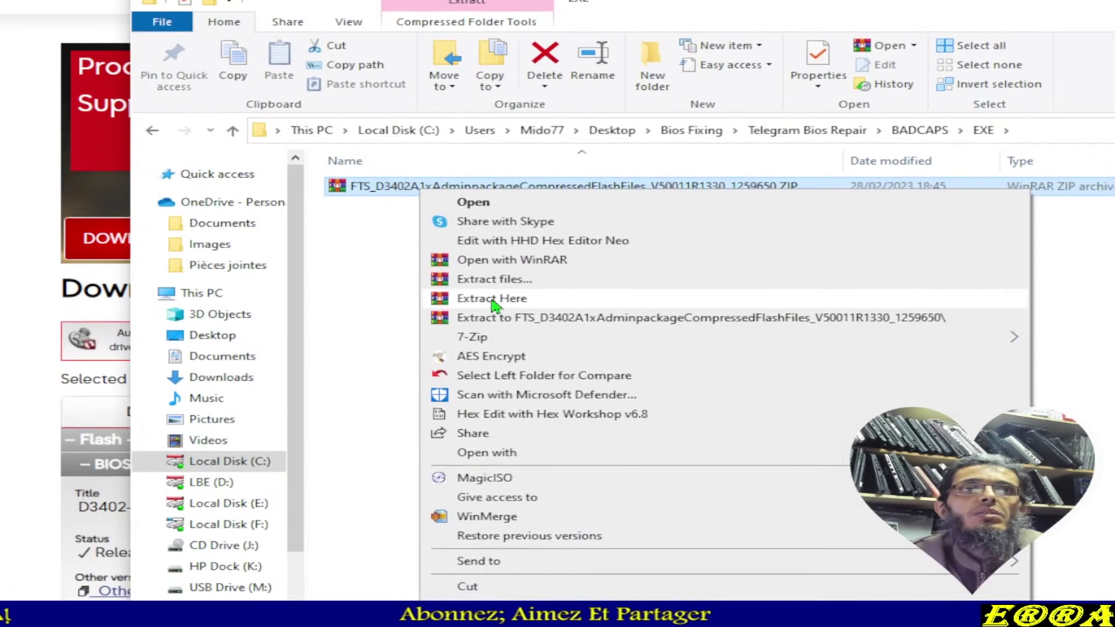
pyautogui.click(492, 376)
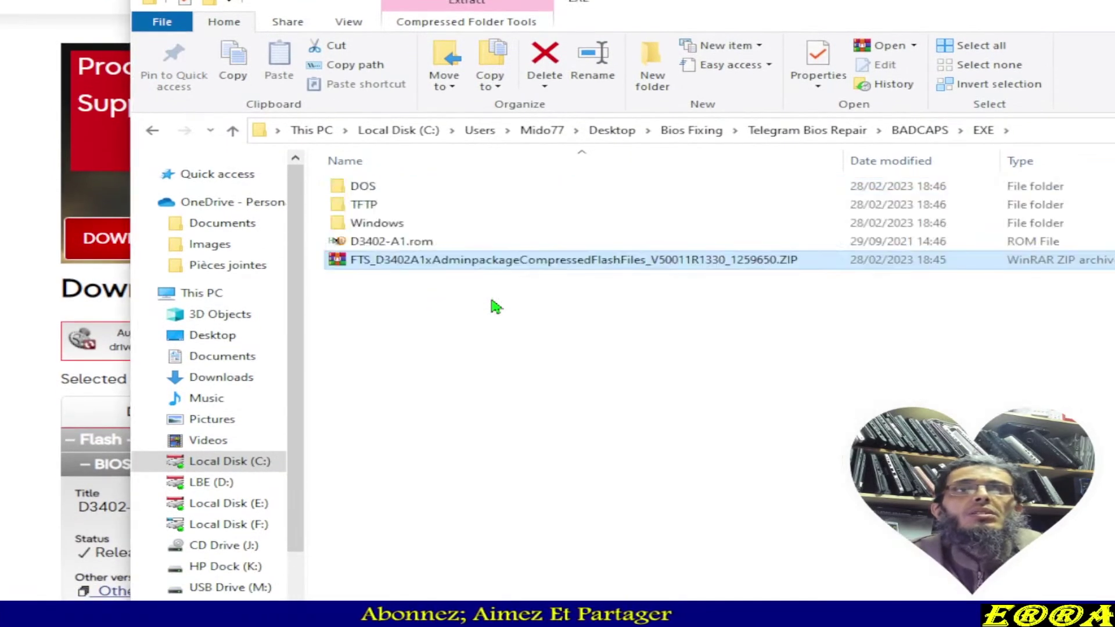
# Step: Copy D3402-A1.rom from the EXE folder into the parent BADCAPS folder
pyautogui.click(442, 243)
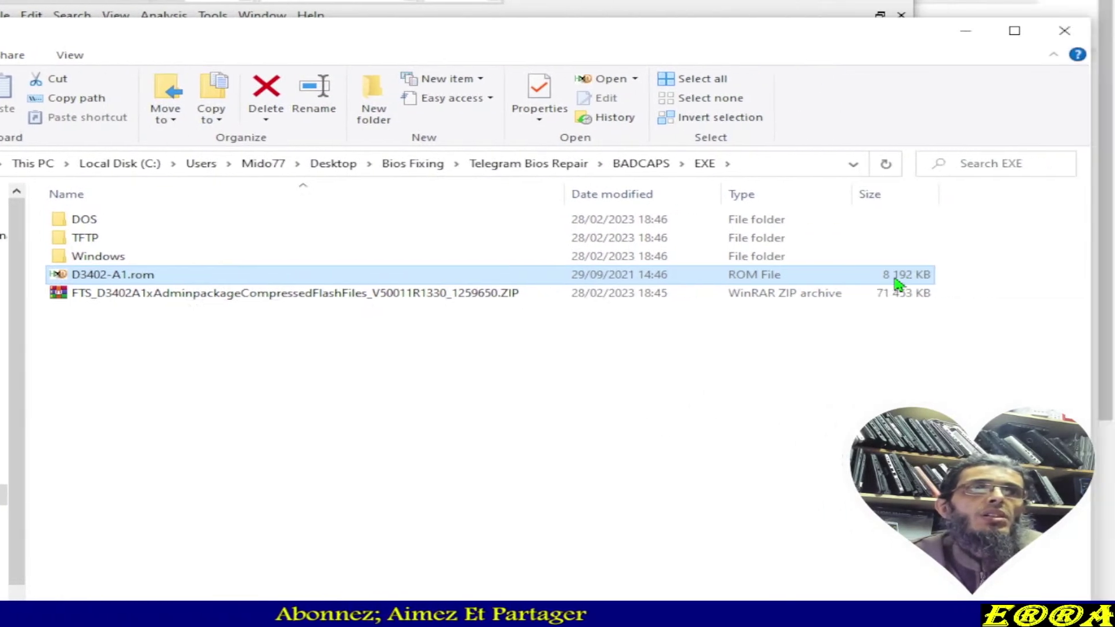
pyautogui.rightClick(129, 280)
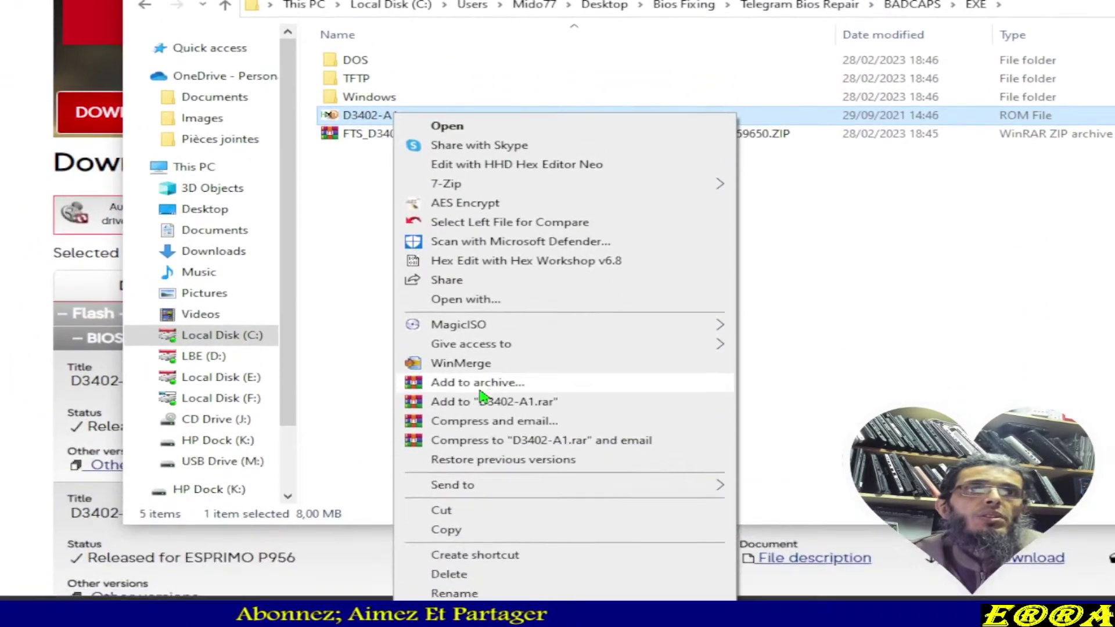
pyautogui.click(445, 510)
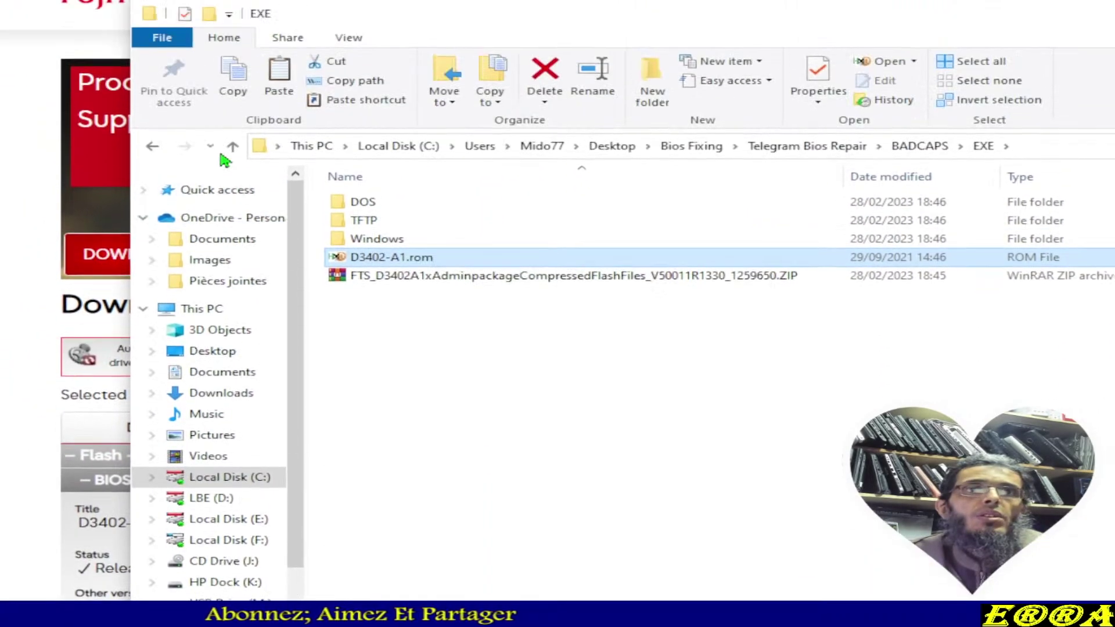
pyautogui.click(234, 214)
pyautogui.rightClick(531, 392)
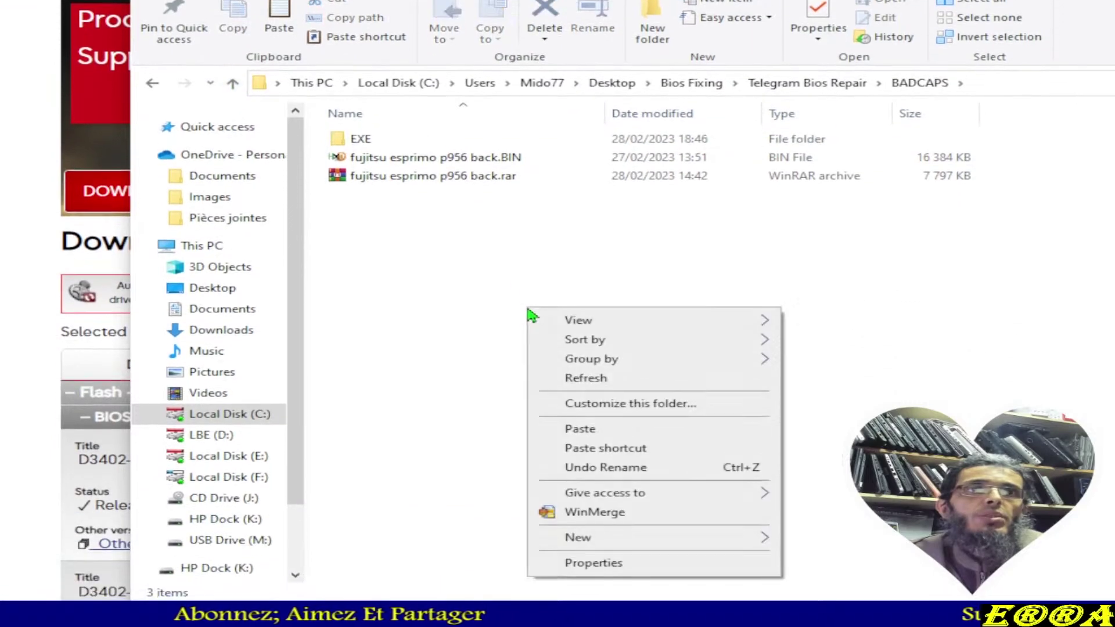
pyautogui.click(597, 507)
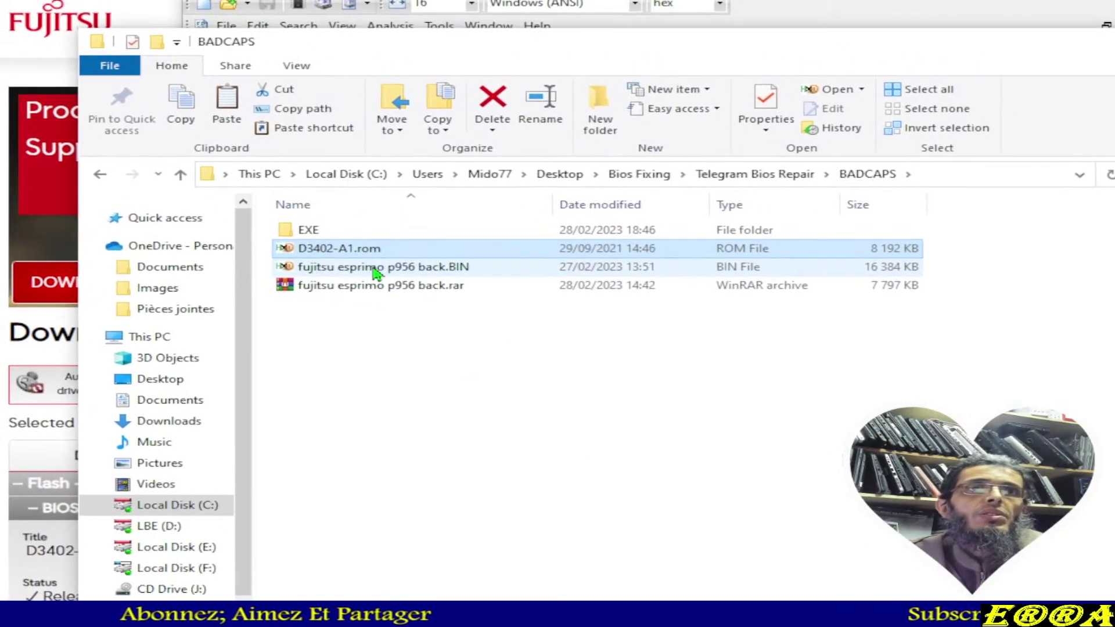
# Step: Compare the backup BIN with D3402-A1.rom in the BADCAPS file list, and open D3402-A1.rom in HxD
pyautogui.click(377, 272)
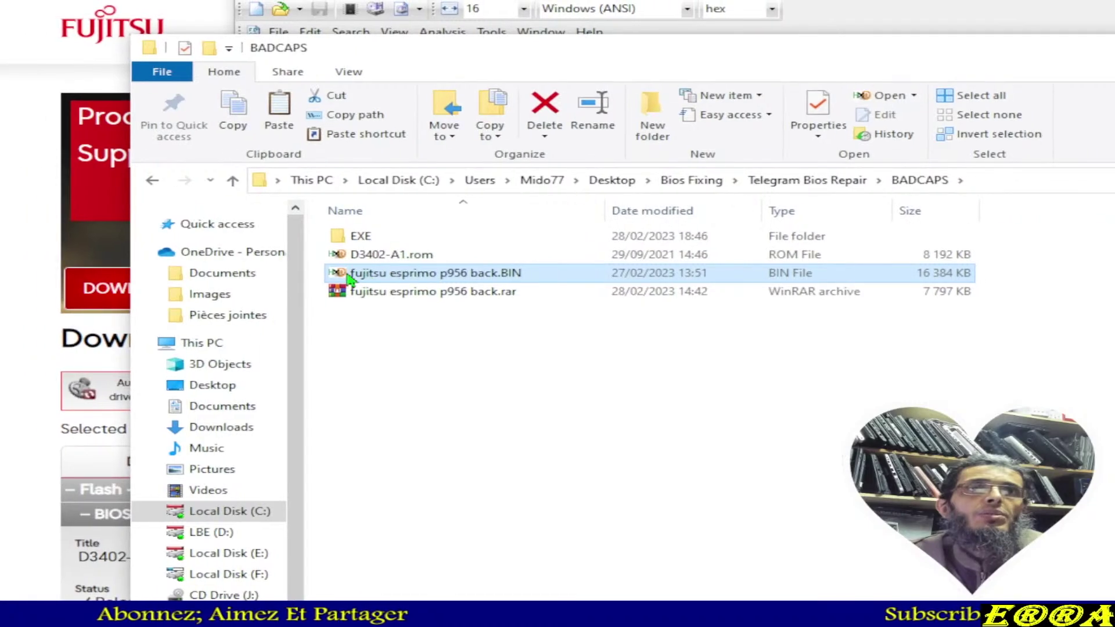
pyautogui.click(371, 256)
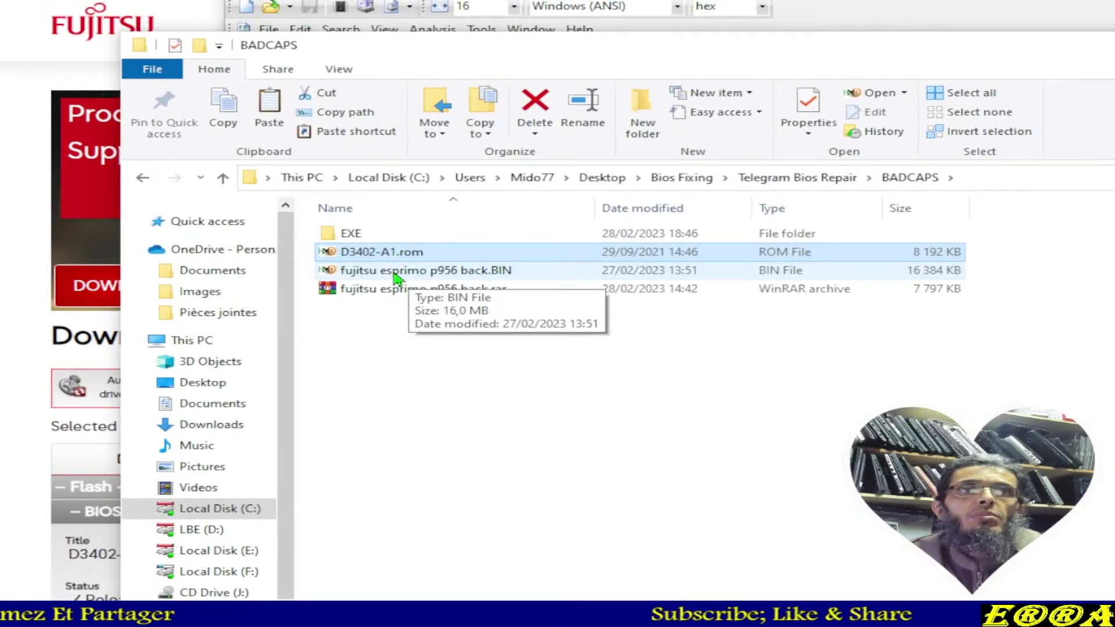
pyautogui.doubleClick(373, 243)
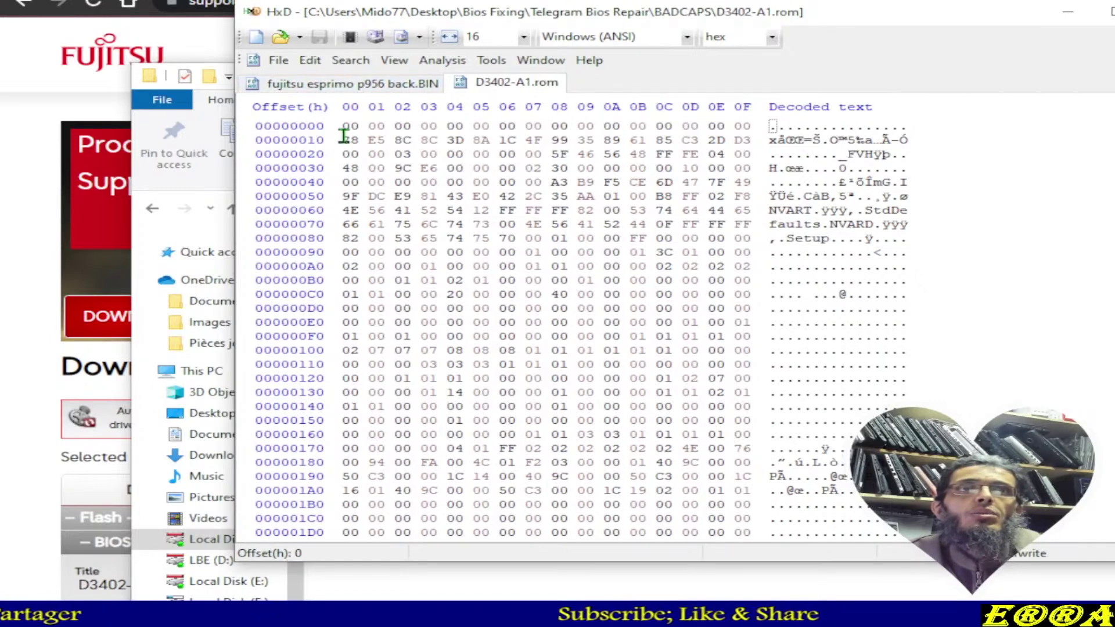
# Step: Copy the block of bytes at offsets 0-54 (hex) from the start of D3402-A1.rom
pyautogui.moveTo(343, 129); pyautogui.dragTo(457, 198)
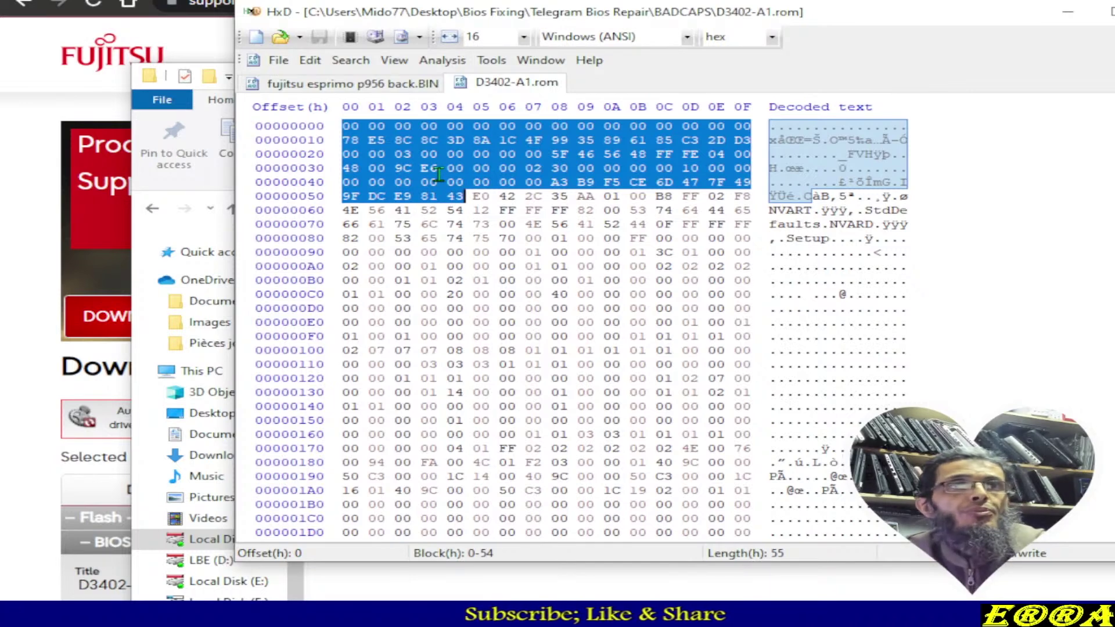
pyautogui.rightClick(440, 180)
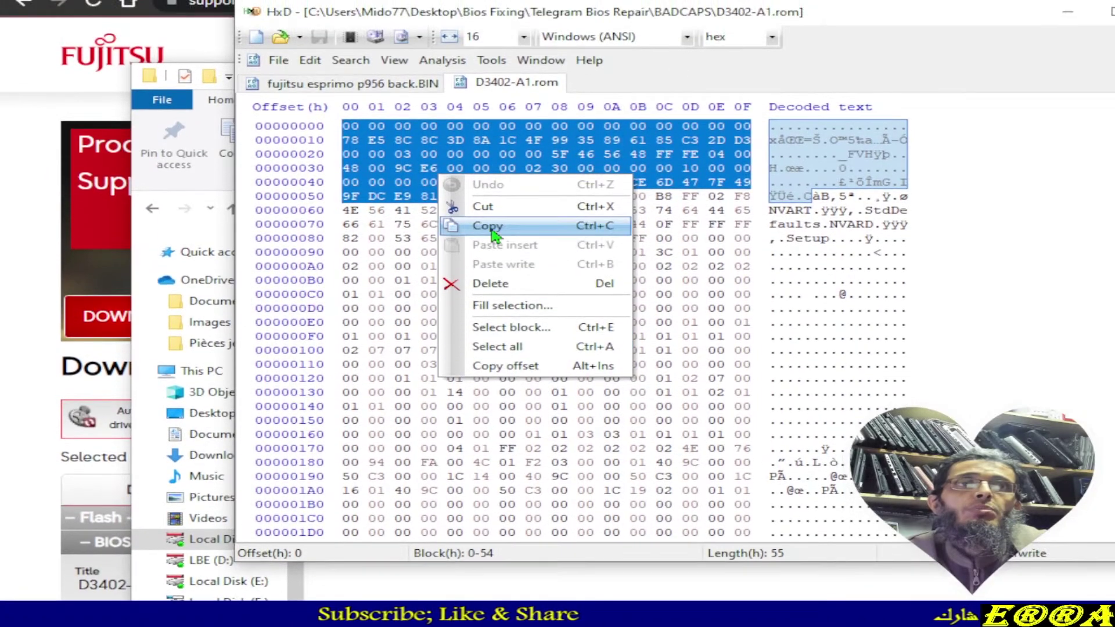
pyautogui.click(491, 197)
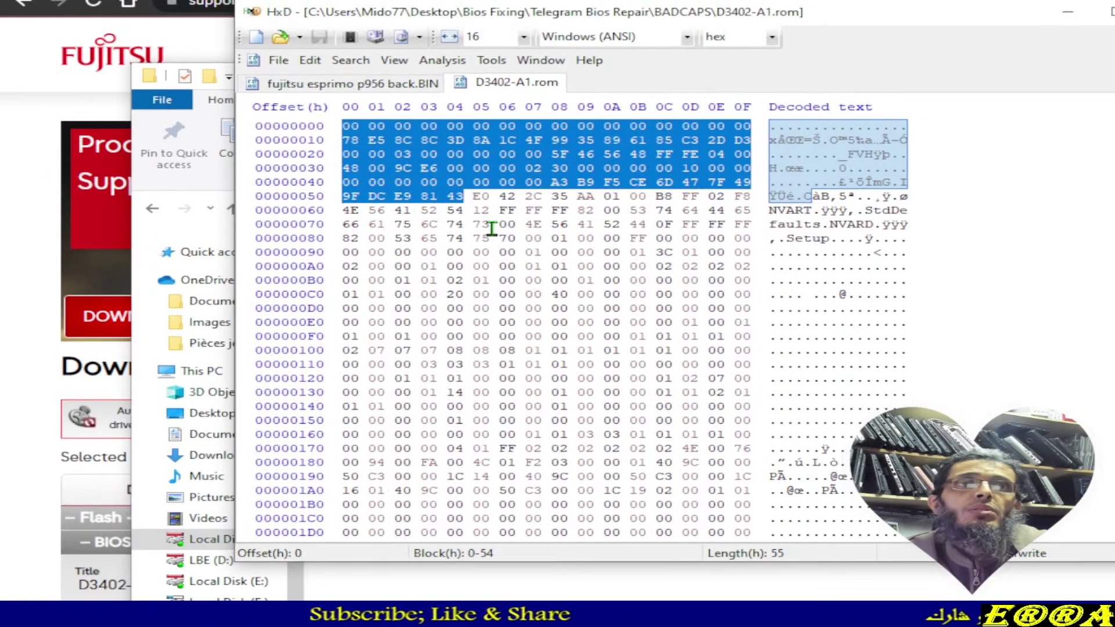
# Step: Search fujitsu esprimo p956 back.BIN for the copied block as hex values, with the search direction set to All
pyautogui.click(333, 86)
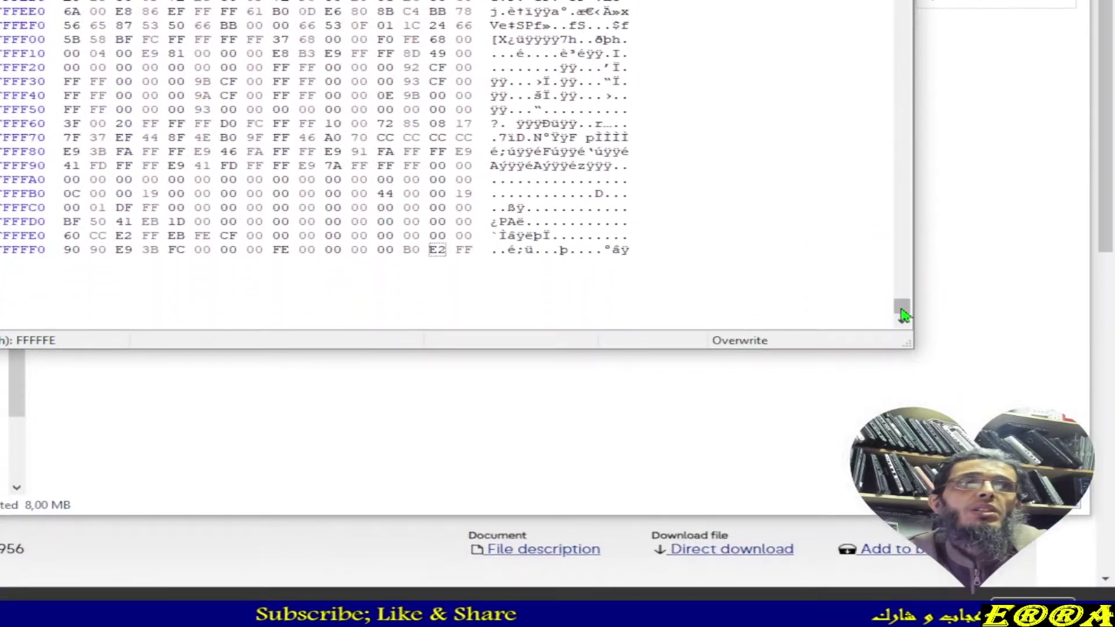
pyautogui.moveTo(903, 311); pyautogui.dragTo(882, 91)
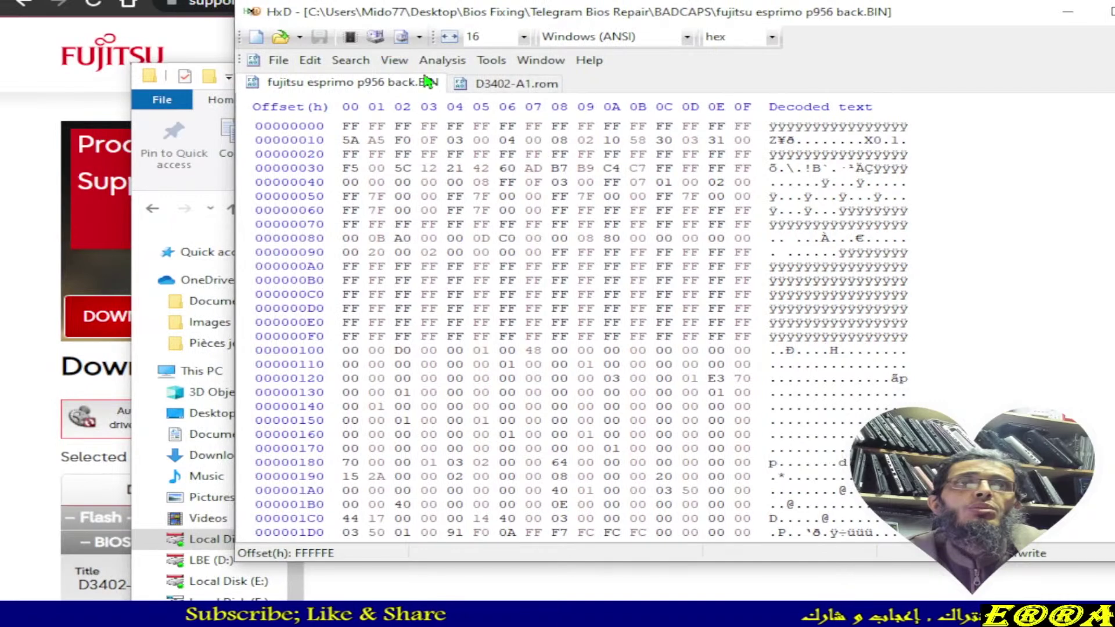
pyautogui.click(328, 63)
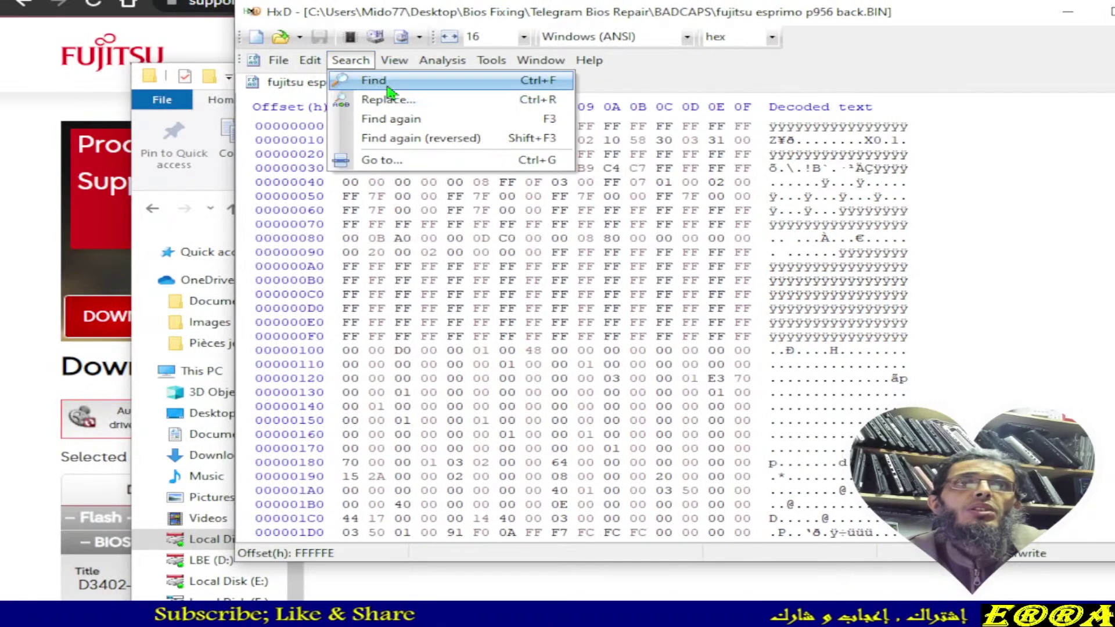
pyautogui.click(375, 81)
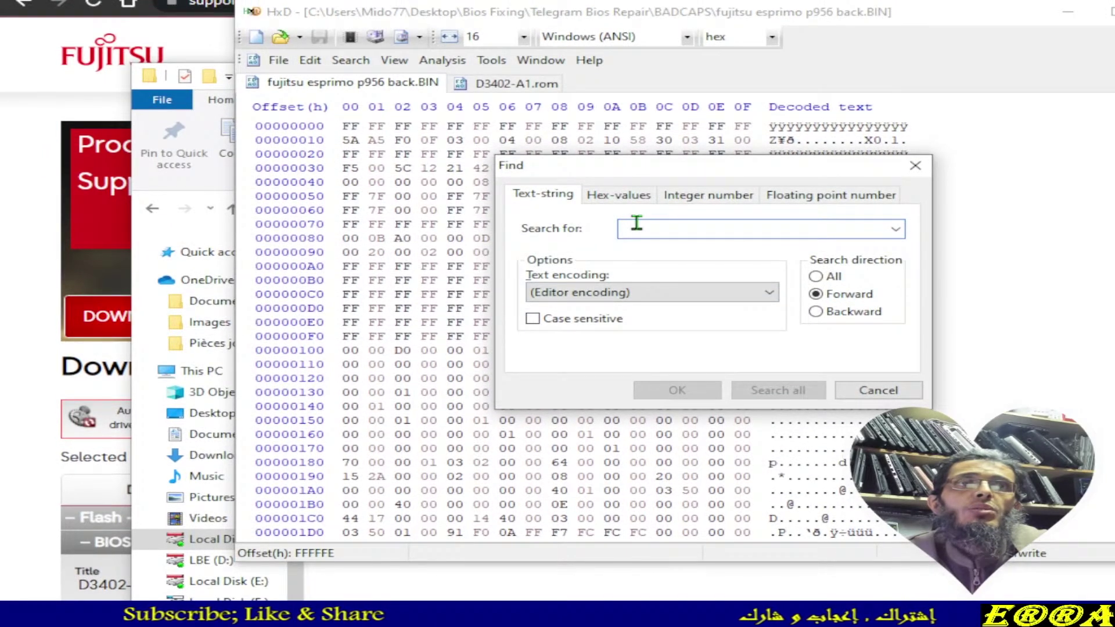
pyautogui.rightClick(636, 229)
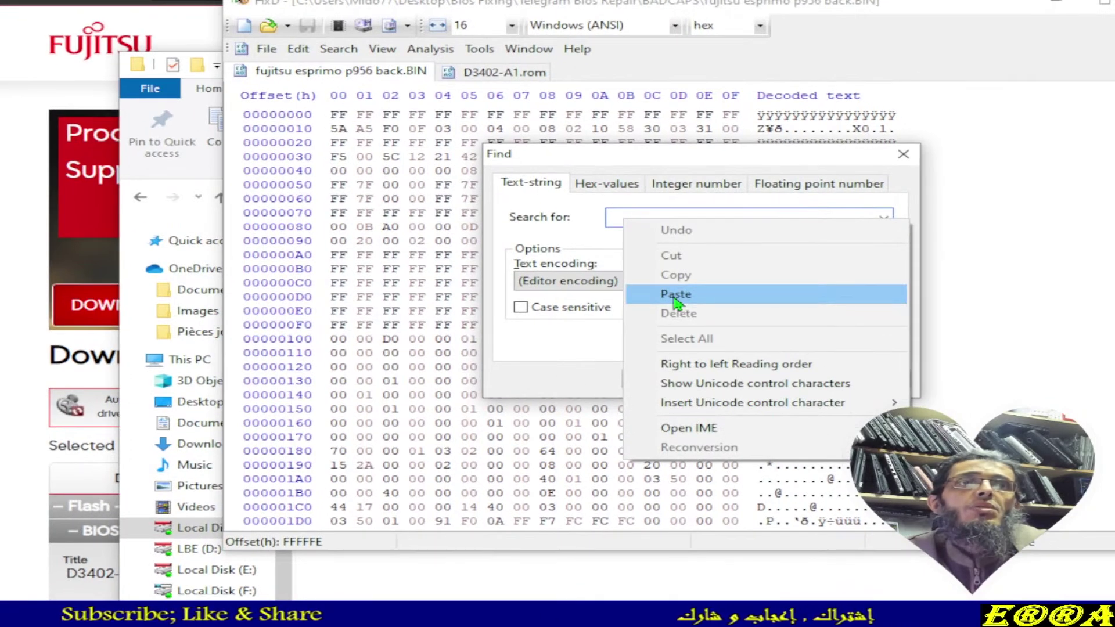
pyautogui.click(675, 294)
pyautogui.click(603, 183)
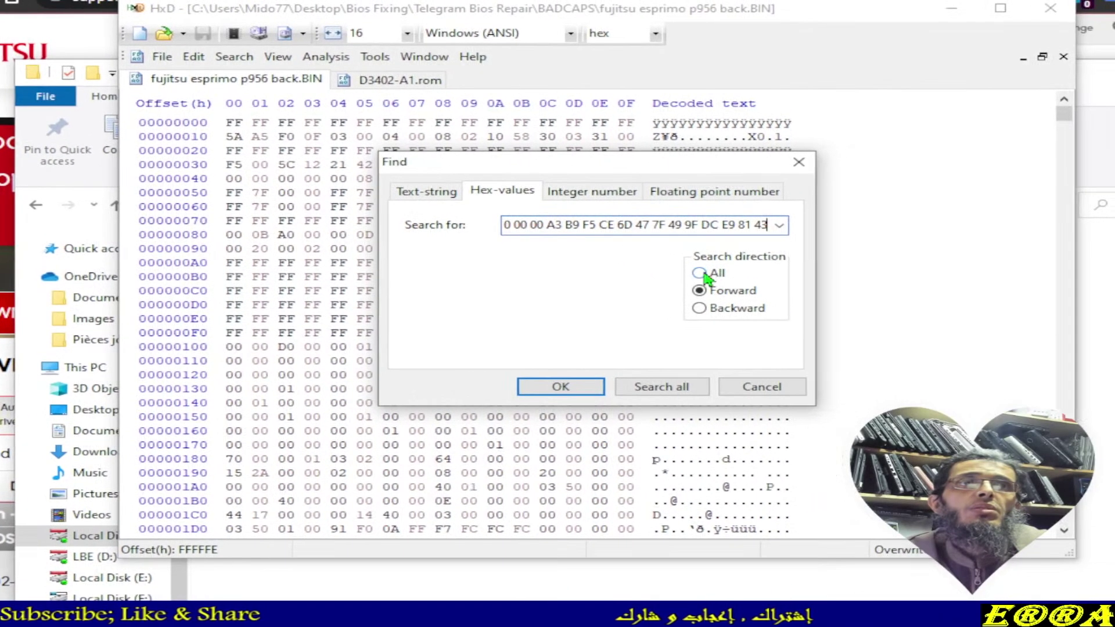
pyautogui.click(802, 277)
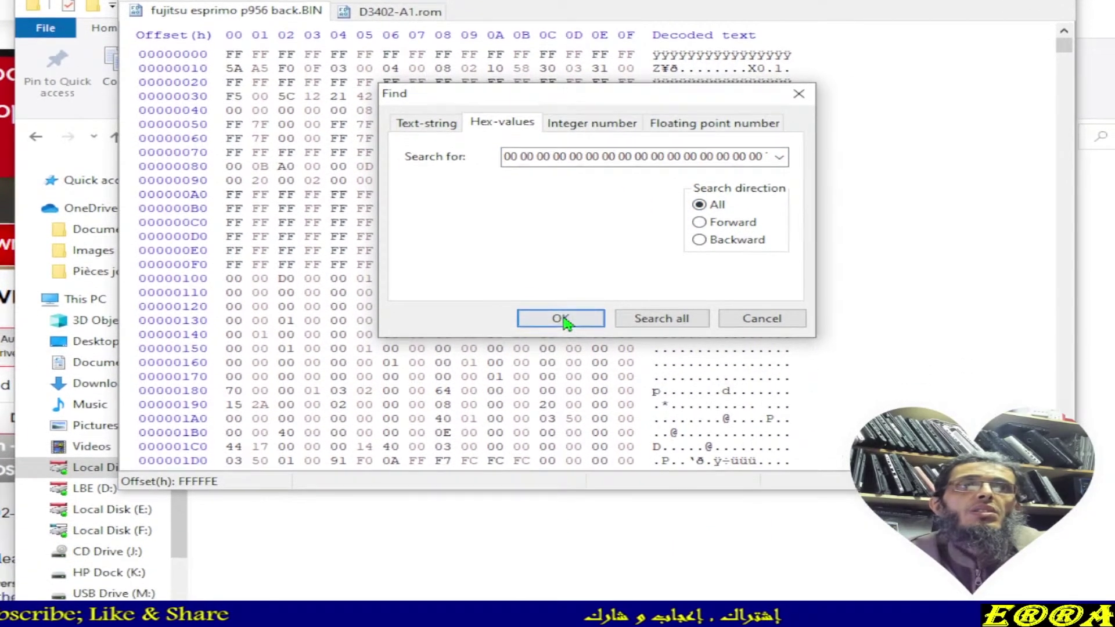
pyautogui.click(561, 387)
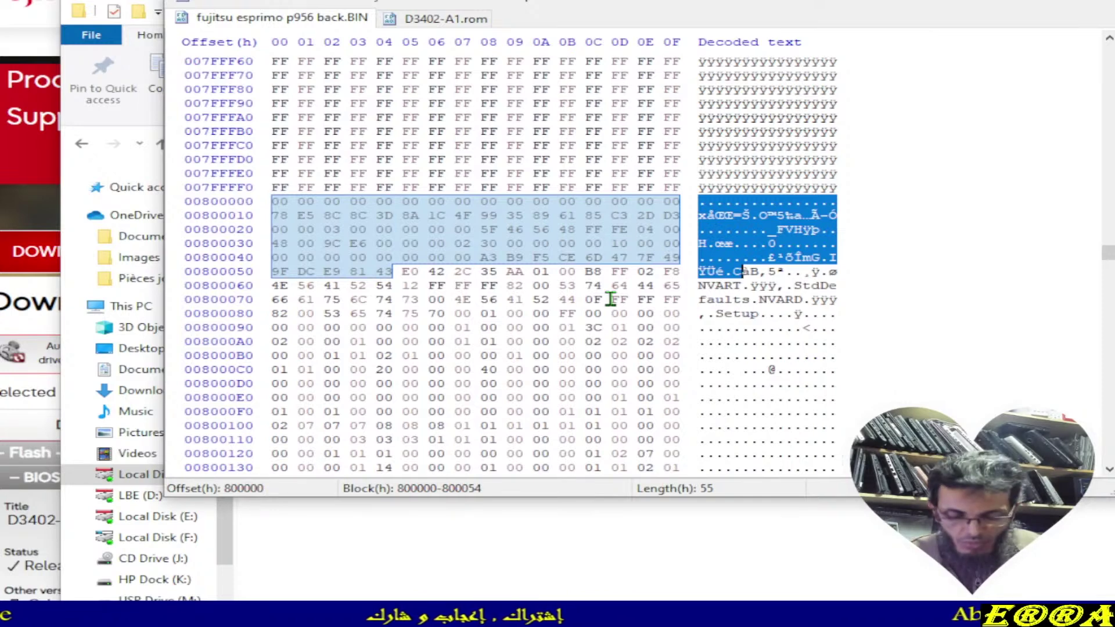
# Step: Check the backup dump for a further occurrence of the same hex block
pyautogui.press('F3')
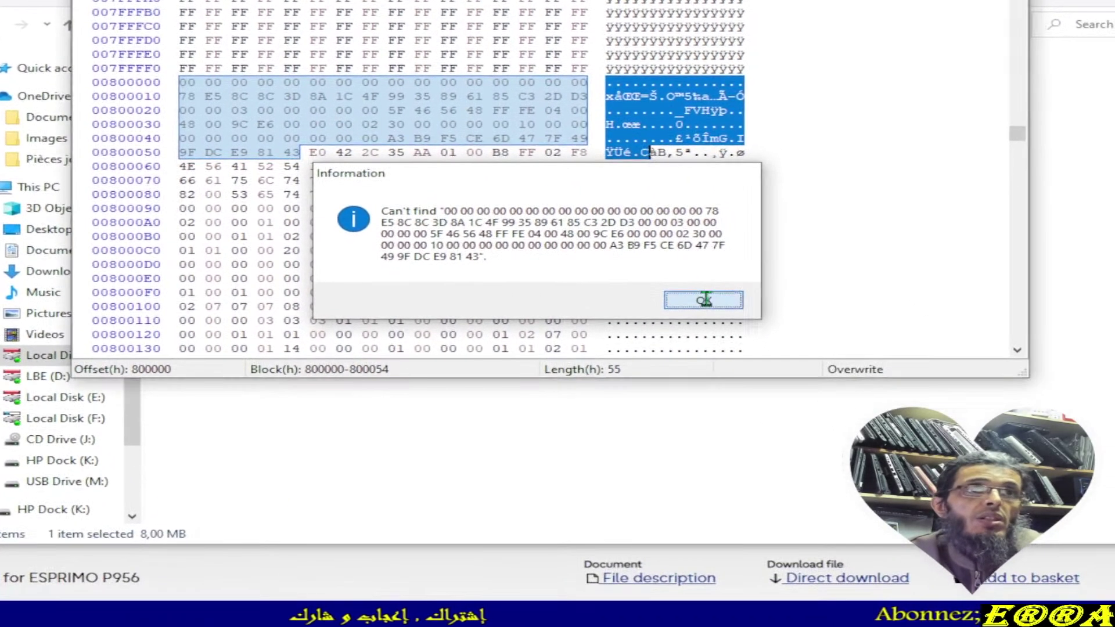
pyautogui.click(796, 418)
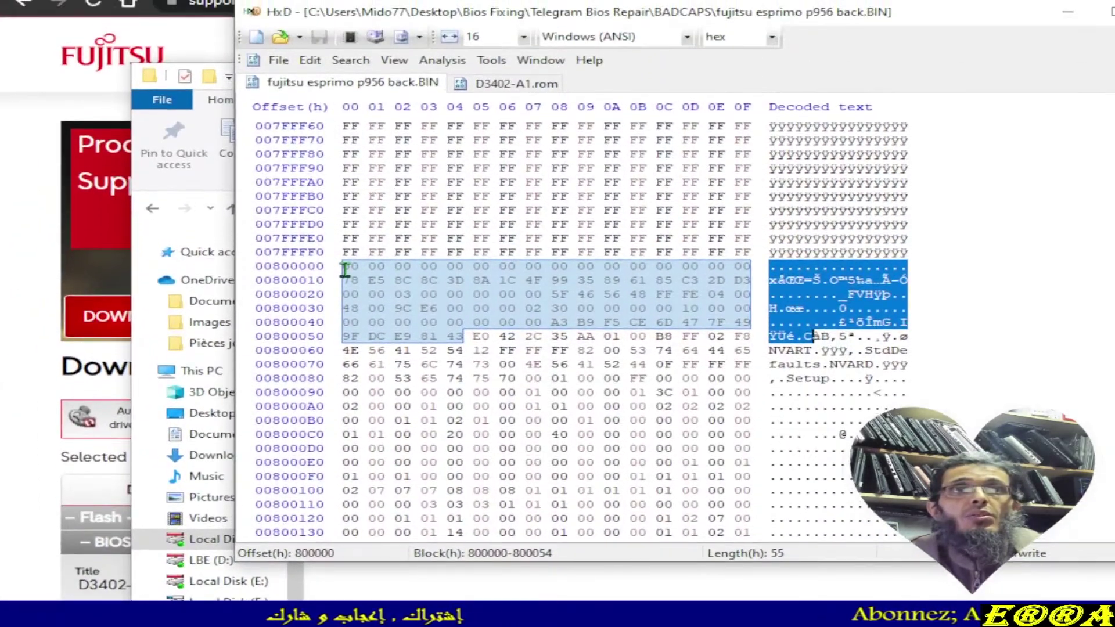
pyautogui.click(346, 249)
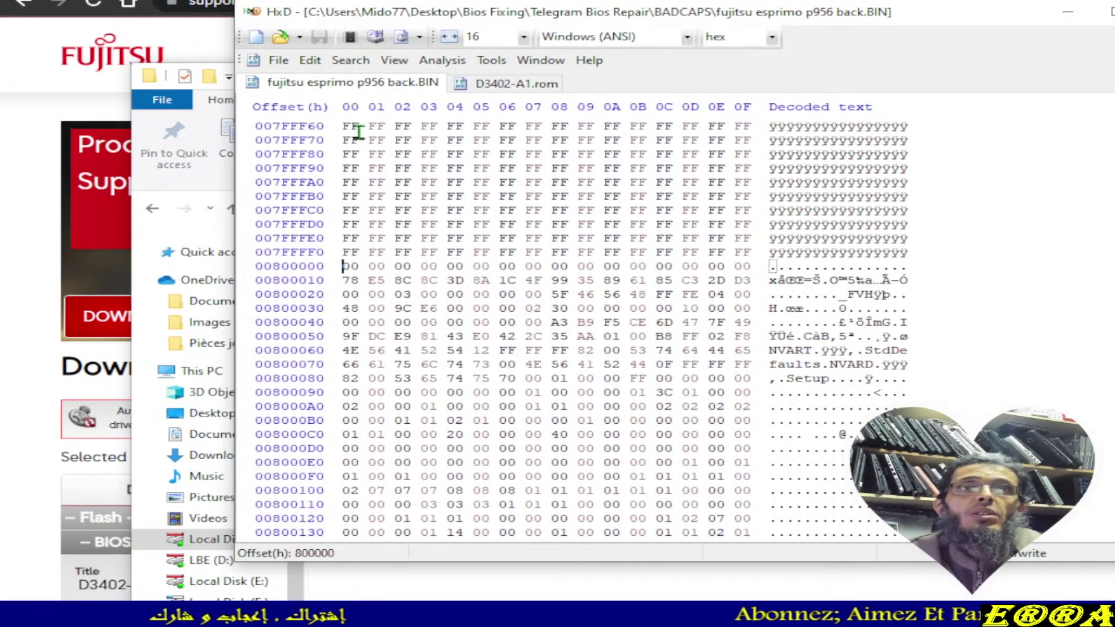
# Step: Find the hex block again in the backup dump and place the cursor on its first byte, at offset 800000
pyautogui.hotkey('ctrl', 'f')
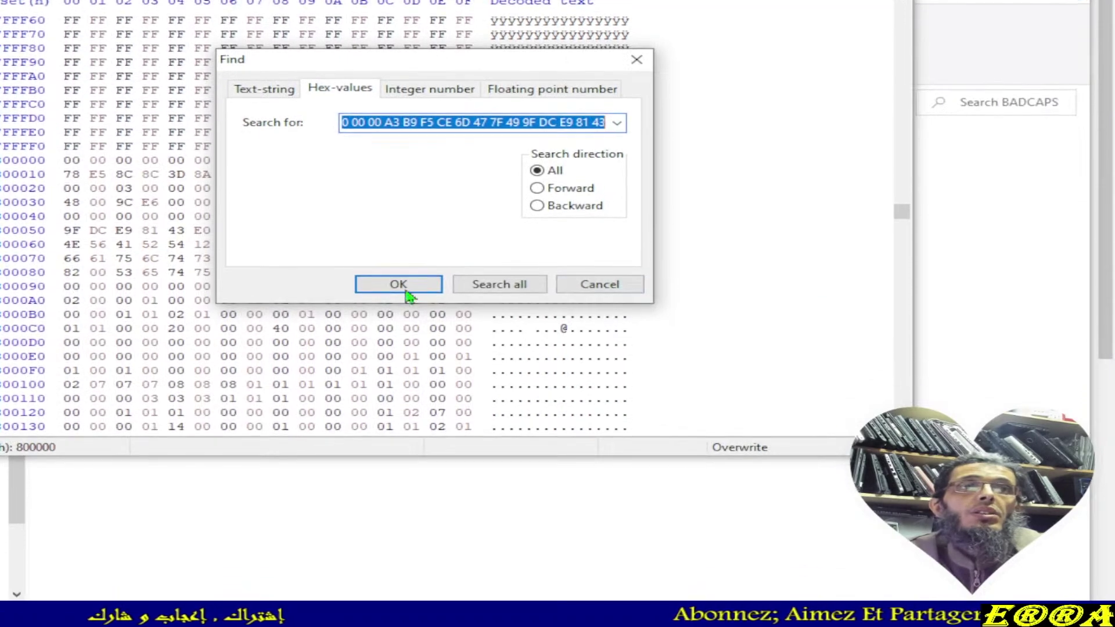
pyautogui.click(687, 311)
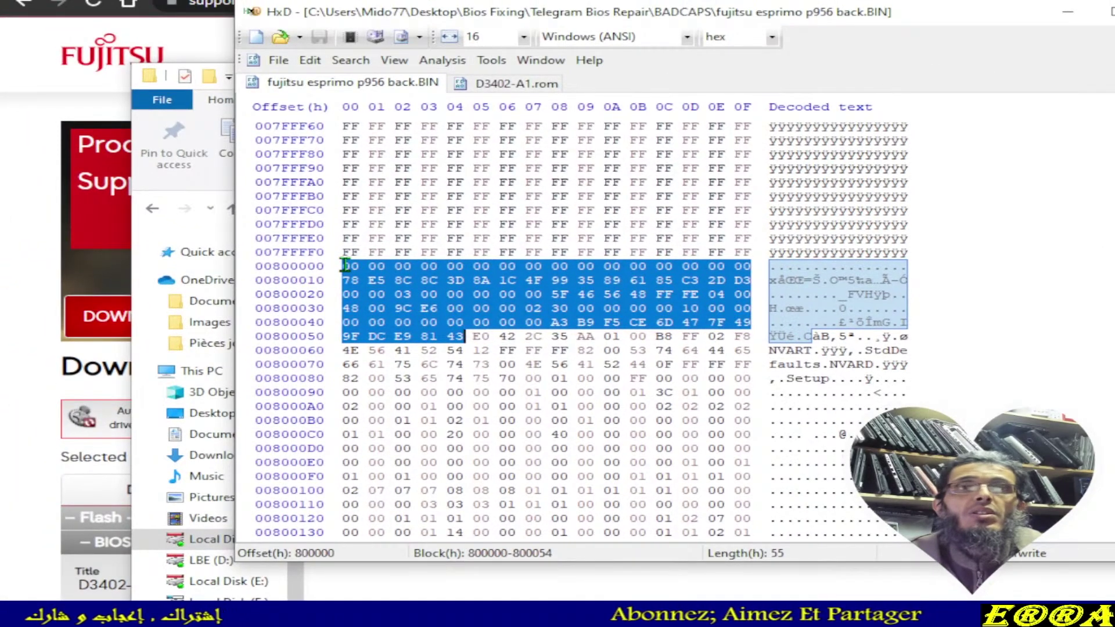
pyautogui.click(344, 265)
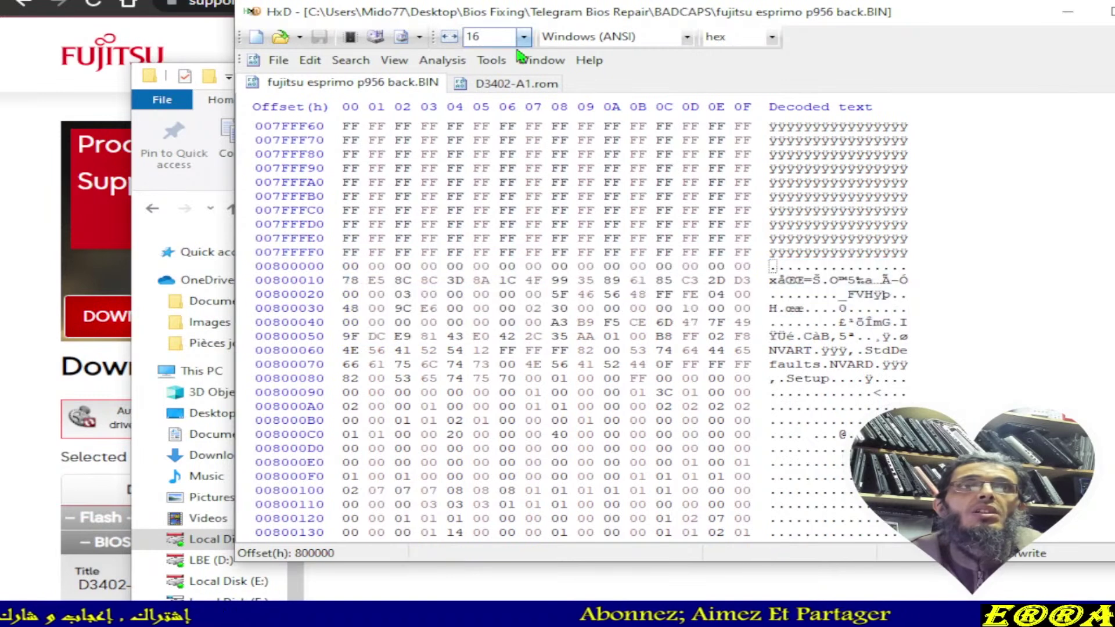
# Step: Copy the entire contents of D3402-A1.rom and paste-write them over the backup dump from offset 800000
pyautogui.click(500, 86)
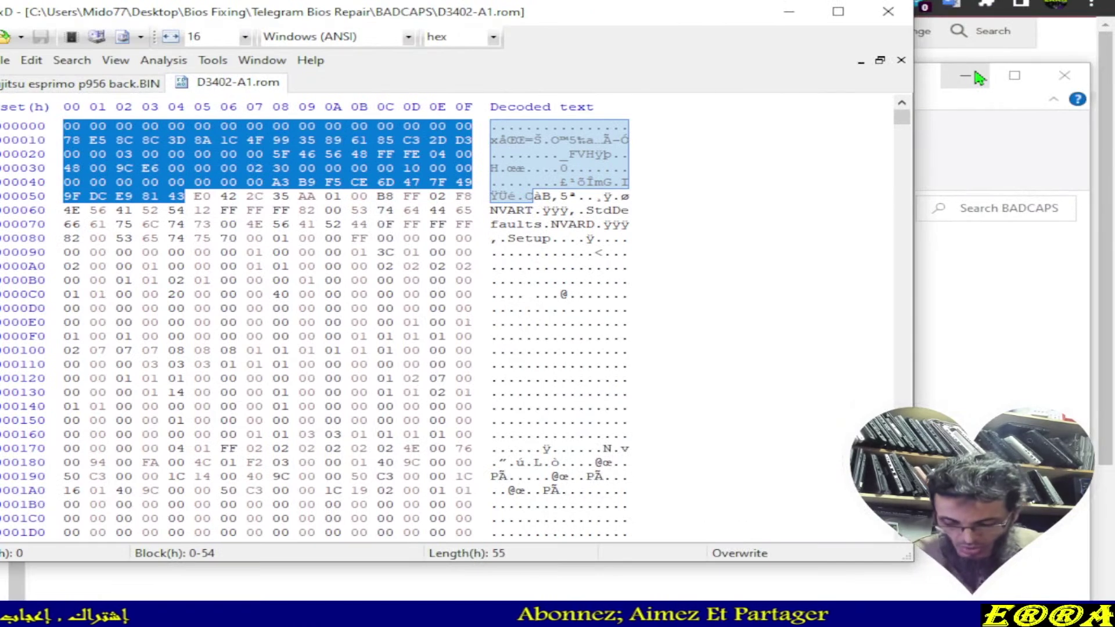
pyautogui.hotkey('ctrl', 'a')
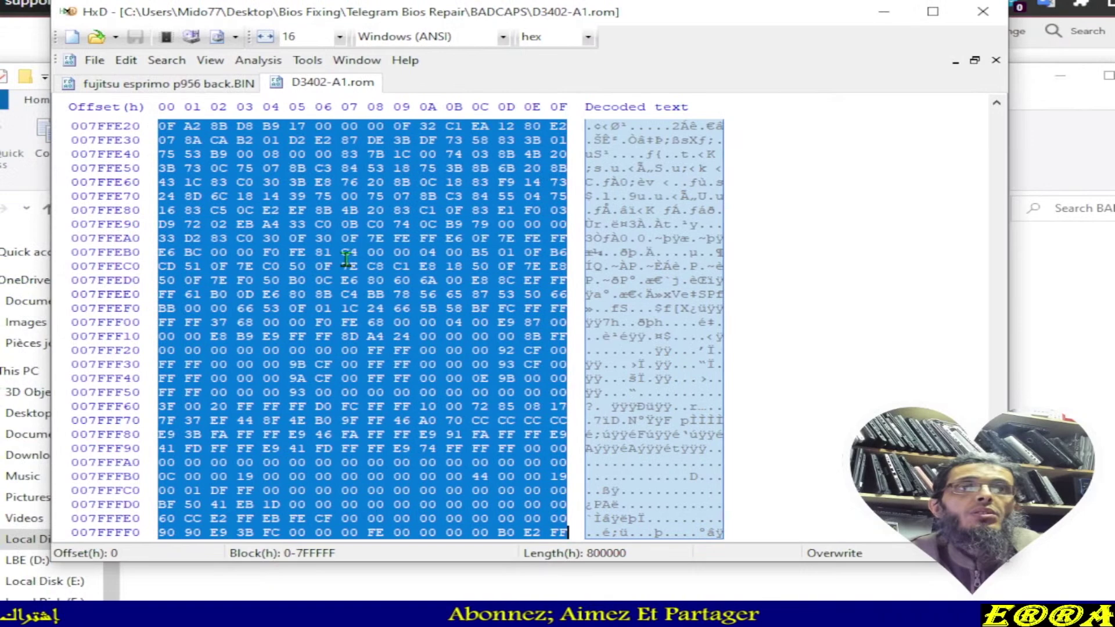
pyautogui.rightClick(252, 265)
pyautogui.click(441, 310)
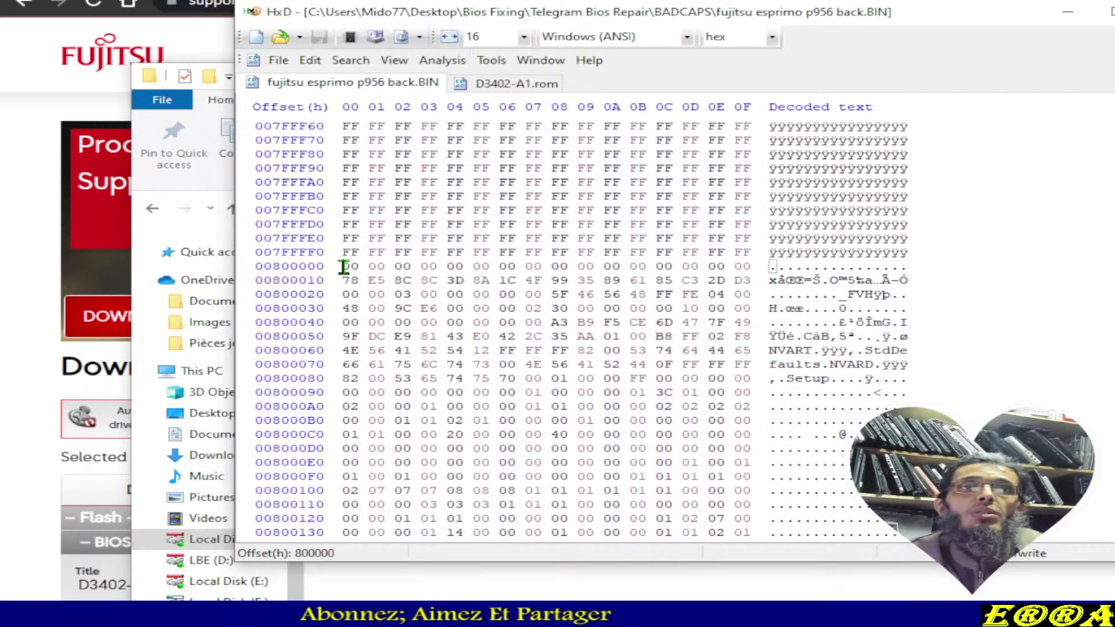
pyautogui.rightClick(343, 267)
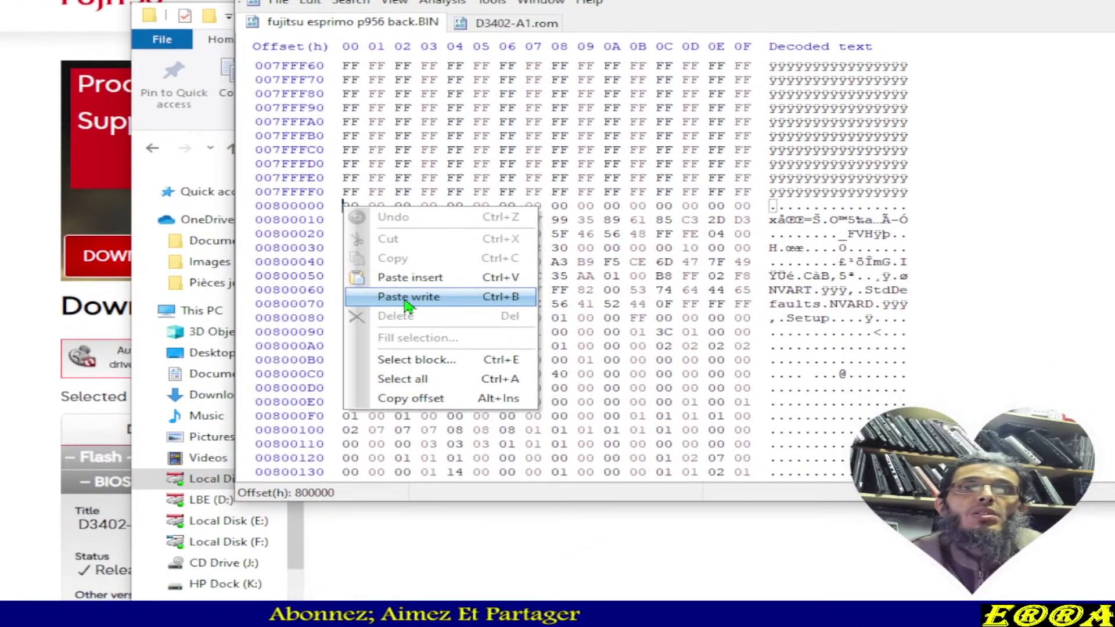
pyautogui.click(408, 297)
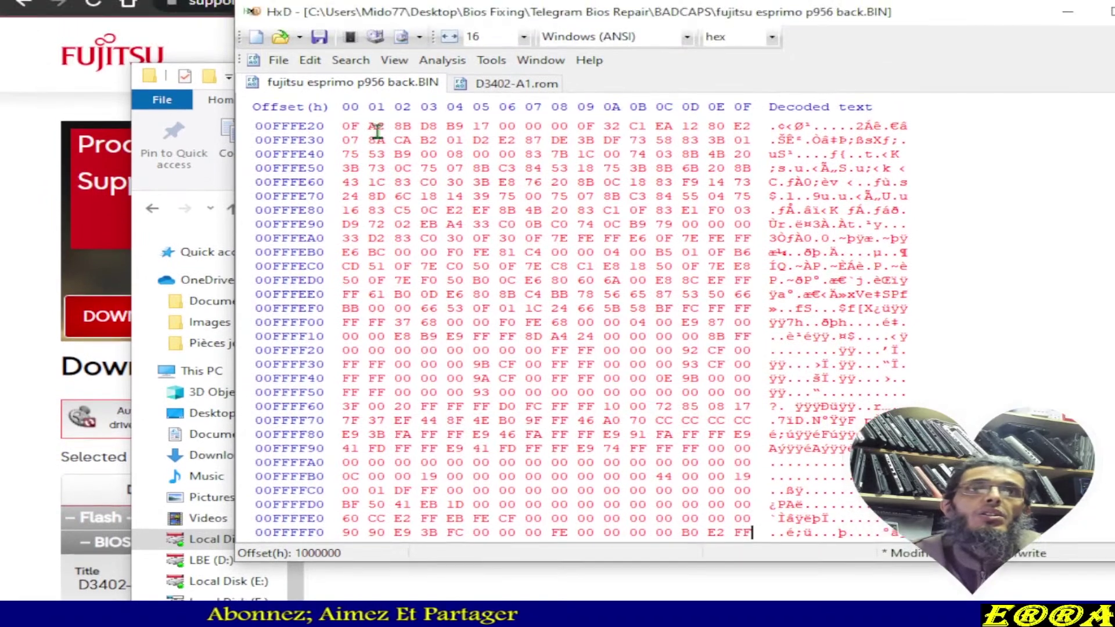
# Step: Save the combined dump as a new file named New bios.BIN in the BADCAPS folder
pyautogui.click(277, 3)
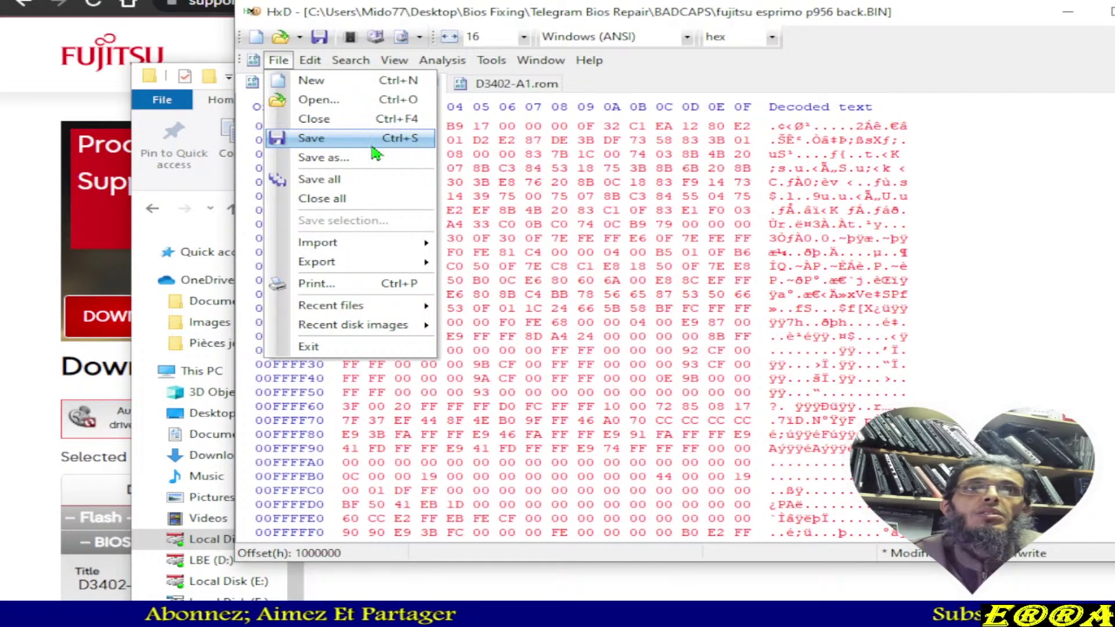
pyautogui.click(348, 158)
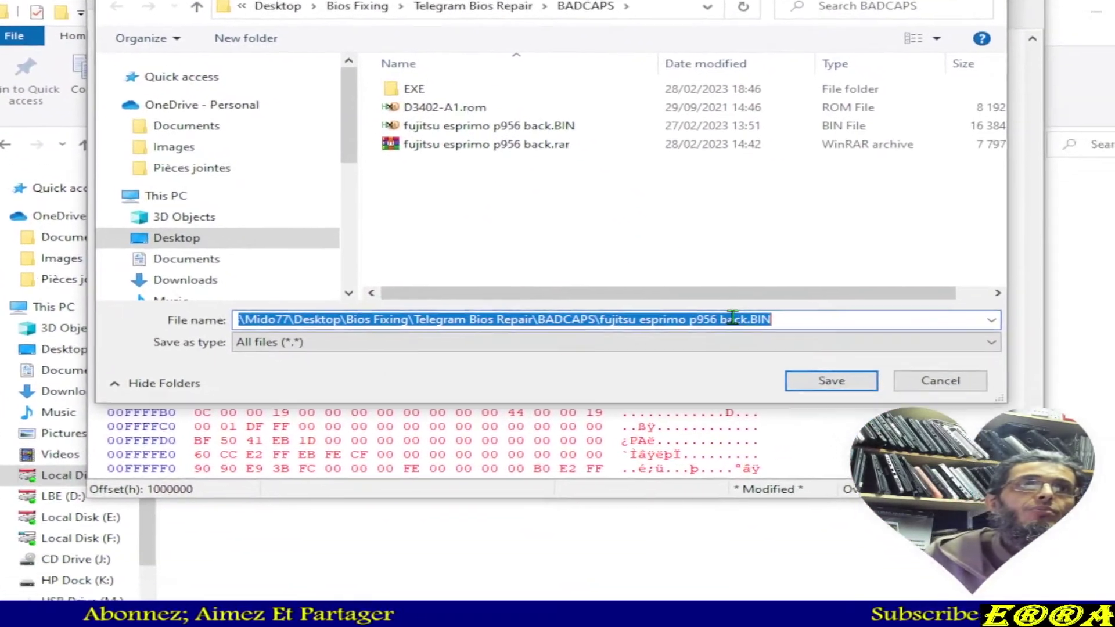
pyautogui.moveTo(732, 318); pyautogui.dragTo(228, 315)
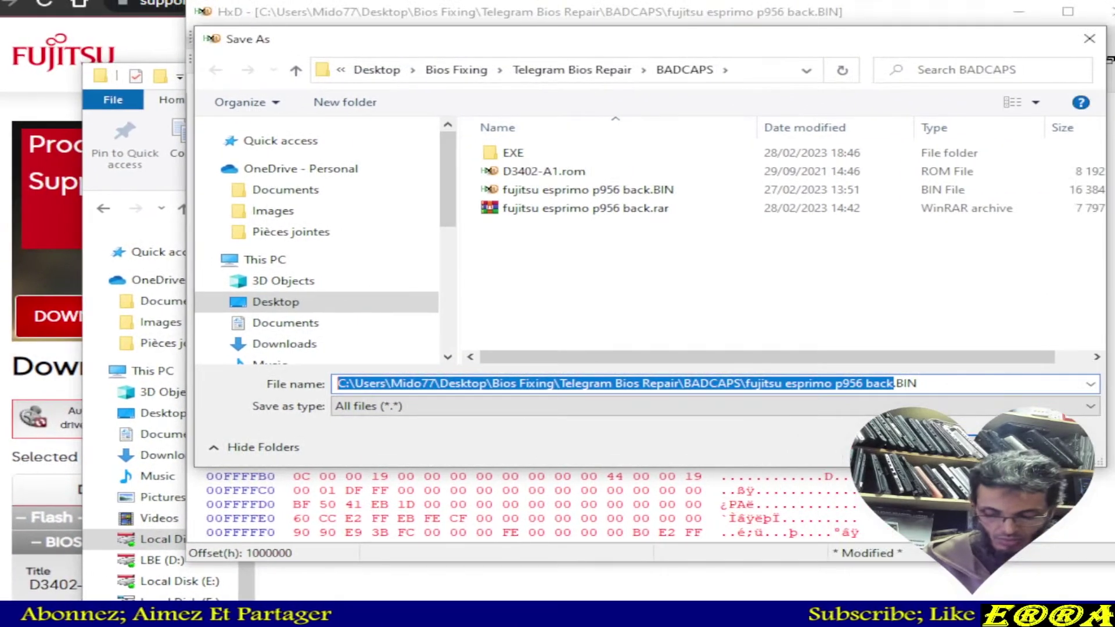
pyautogui.write('New bios')
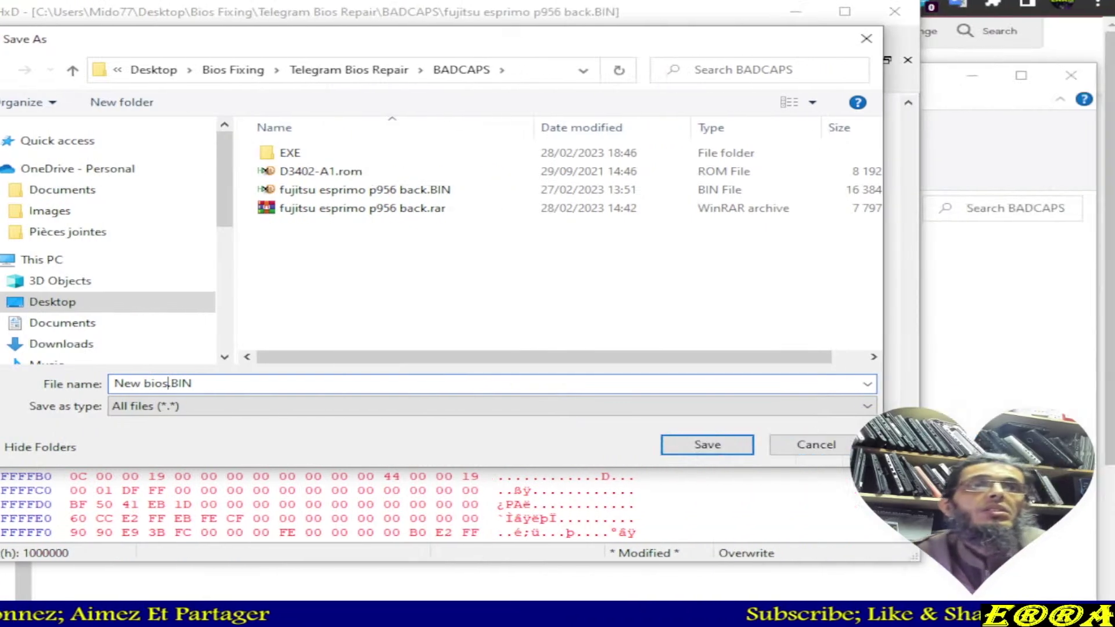
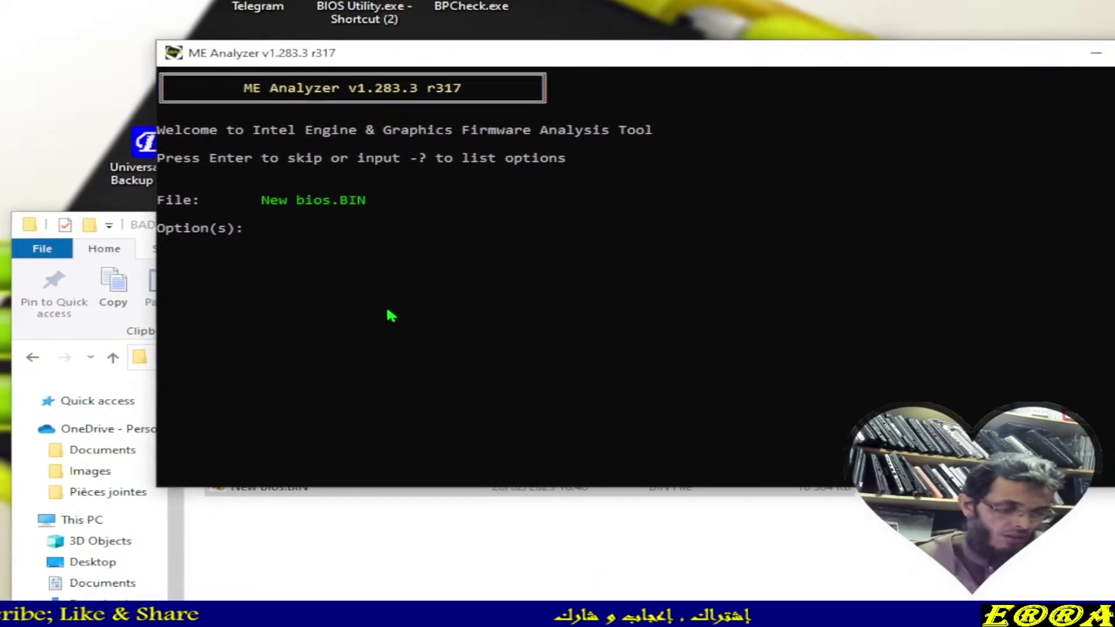
# Step: Analyze New bios.BIN in ME Analyzer without extra options, and enlarge the window to show the whole report
pyautogui.press('Return')
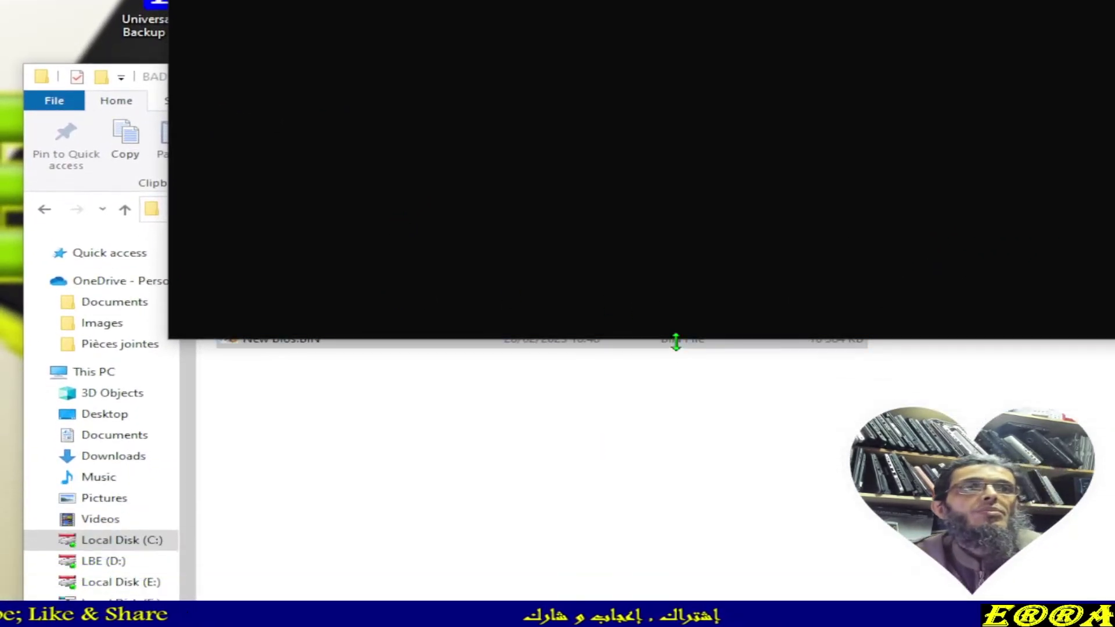
pyautogui.moveTo(672, 340); pyautogui.dragTo(645, 586)
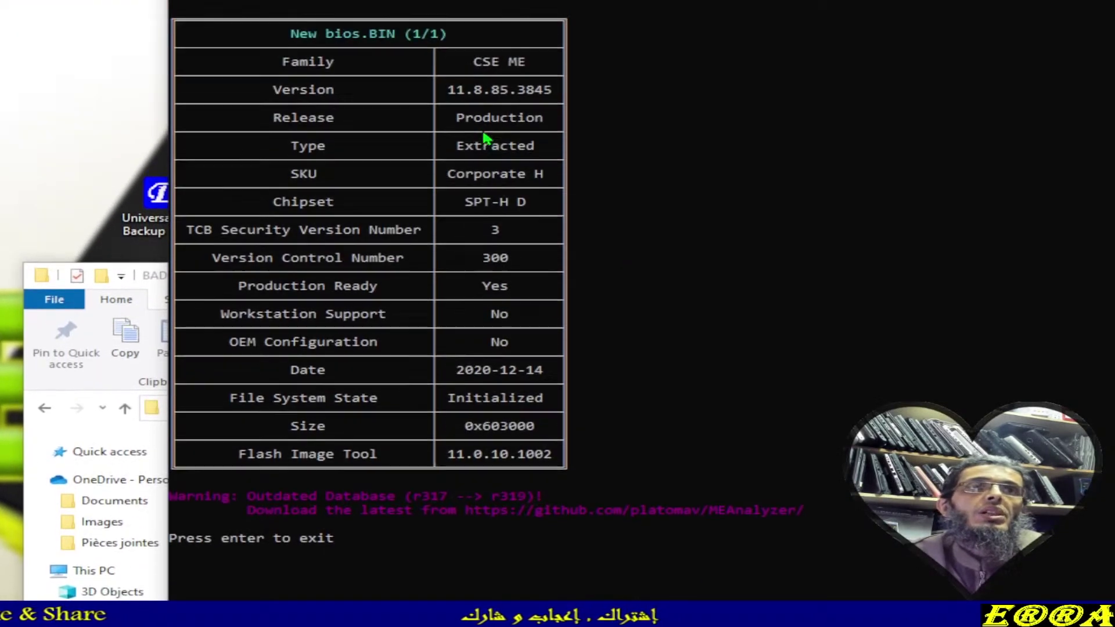
pyautogui.moveTo(444, 36); pyautogui.dragTo(526, 192)
pyautogui.click(646, 383)
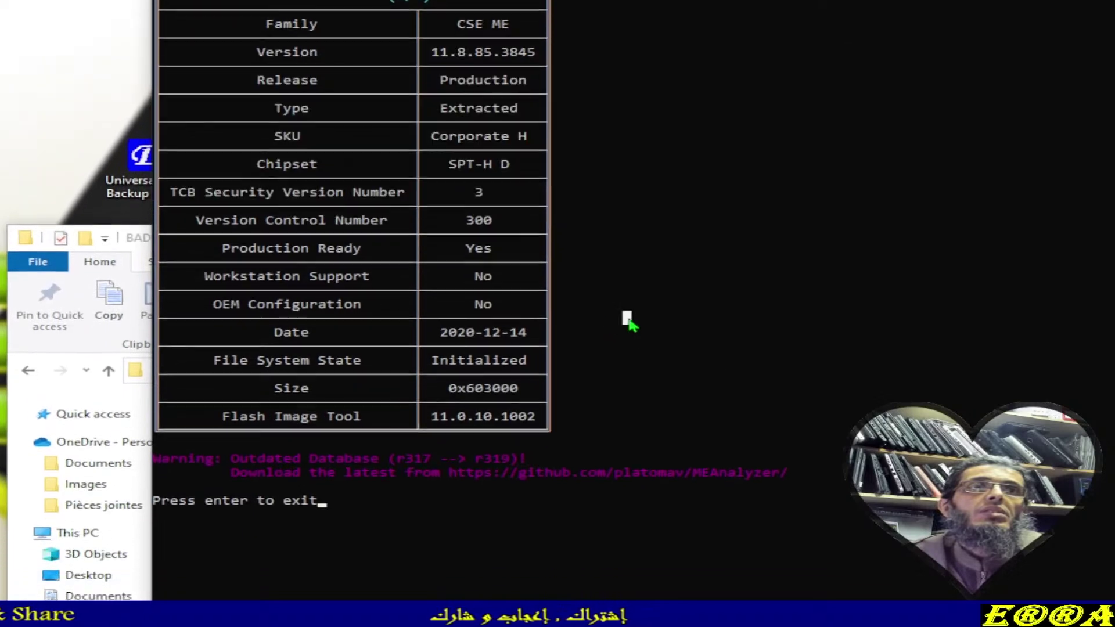
# Step: Examine the report's file system state, ME version, Flash Image Tool version, and the rows from Release to Chipset
pyautogui.moveTo(449, 429); pyautogui.dragTo(548, 427)
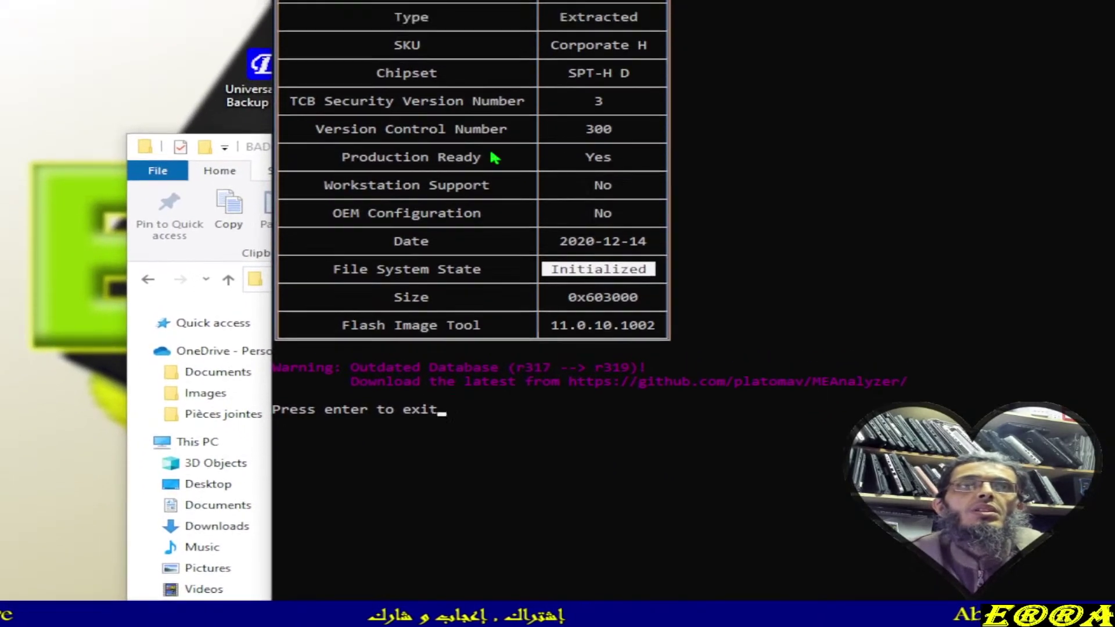
pyautogui.moveTo(543, 0); pyautogui.dragTo(659, 0)
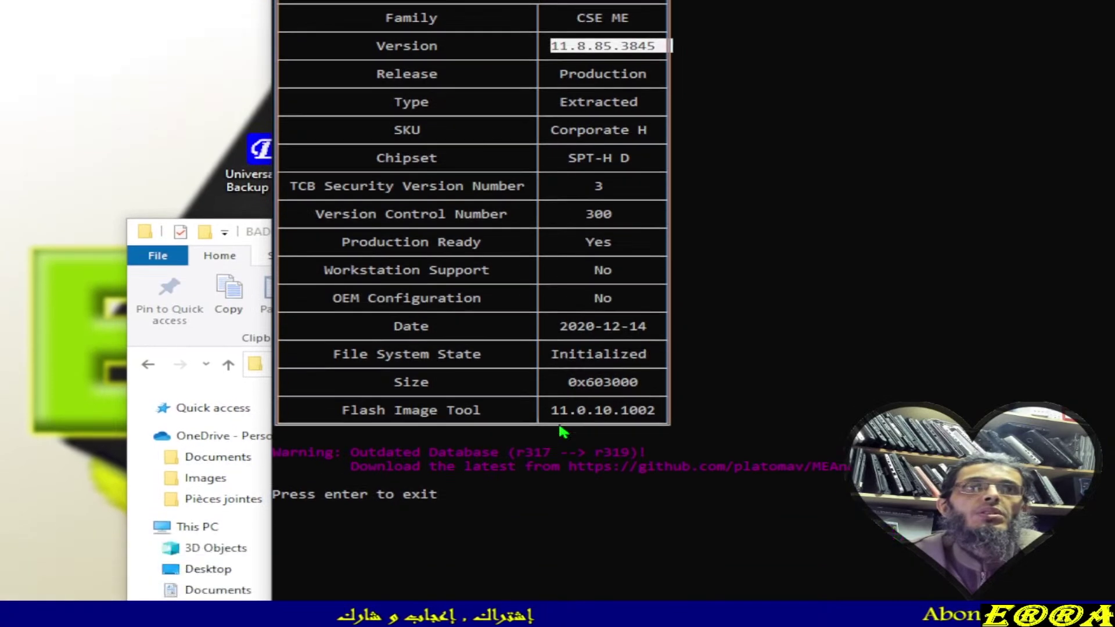
pyautogui.moveTo(549, 481); pyautogui.dragTo(658, 482)
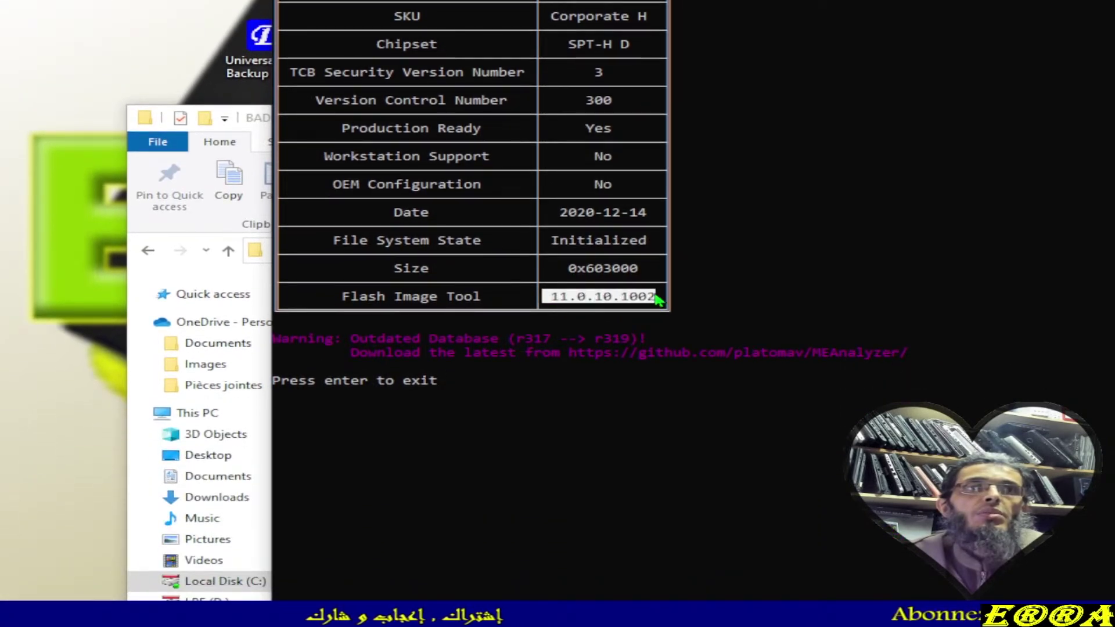
pyautogui.moveTo(343, 292); pyautogui.dragTo(662, 297)
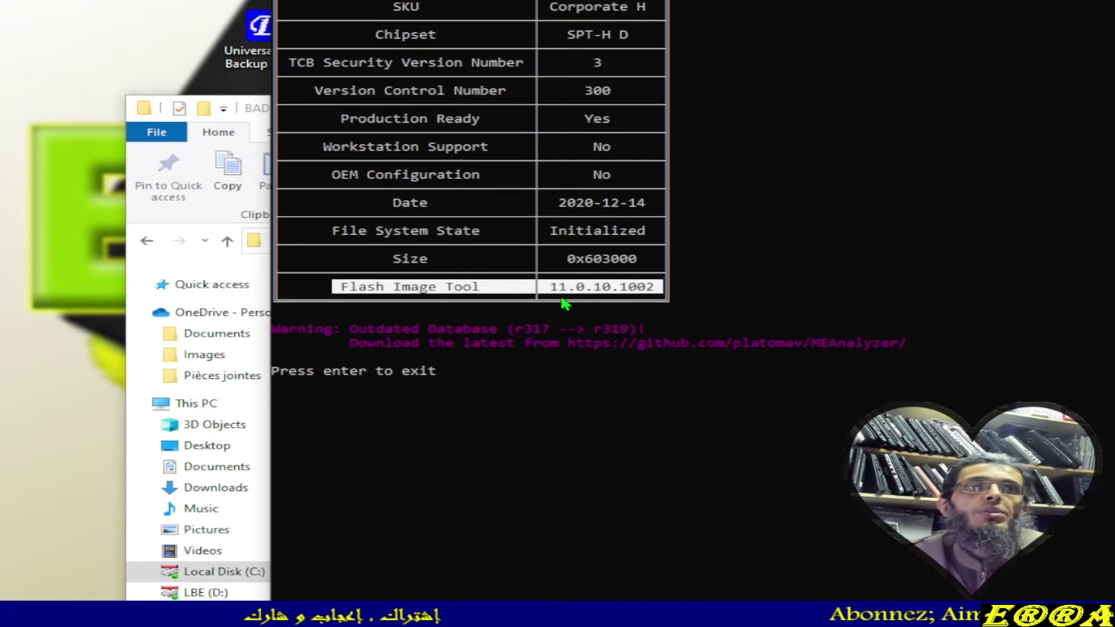
pyautogui.moveTo(526, 115); pyautogui.dragTo(644, 123)
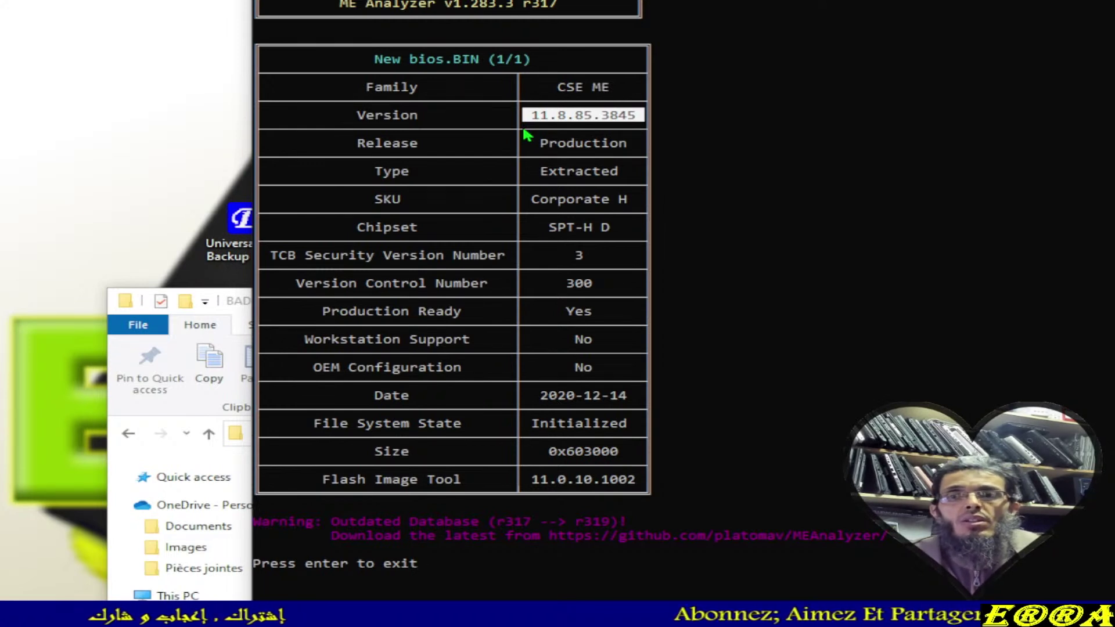
pyautogui.moveTo(538, 140); pyautogui.dragTo(619, 228)
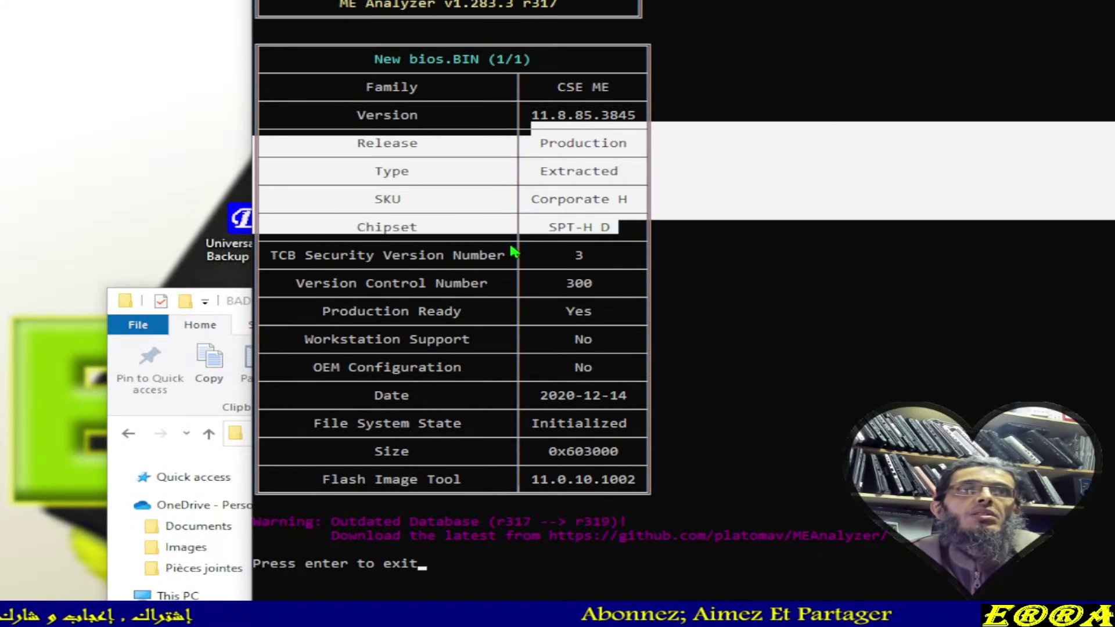